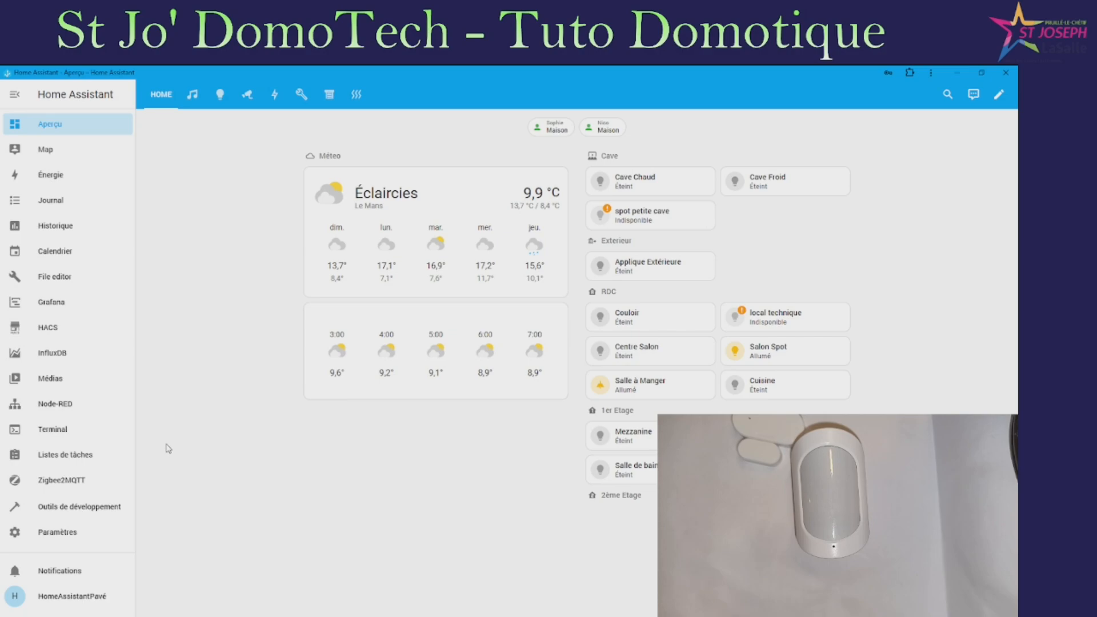
# Open Zigbee2MQTT, skim the device list, and switch to the Tableau de bord card view
pyautogui.click(71, 483)
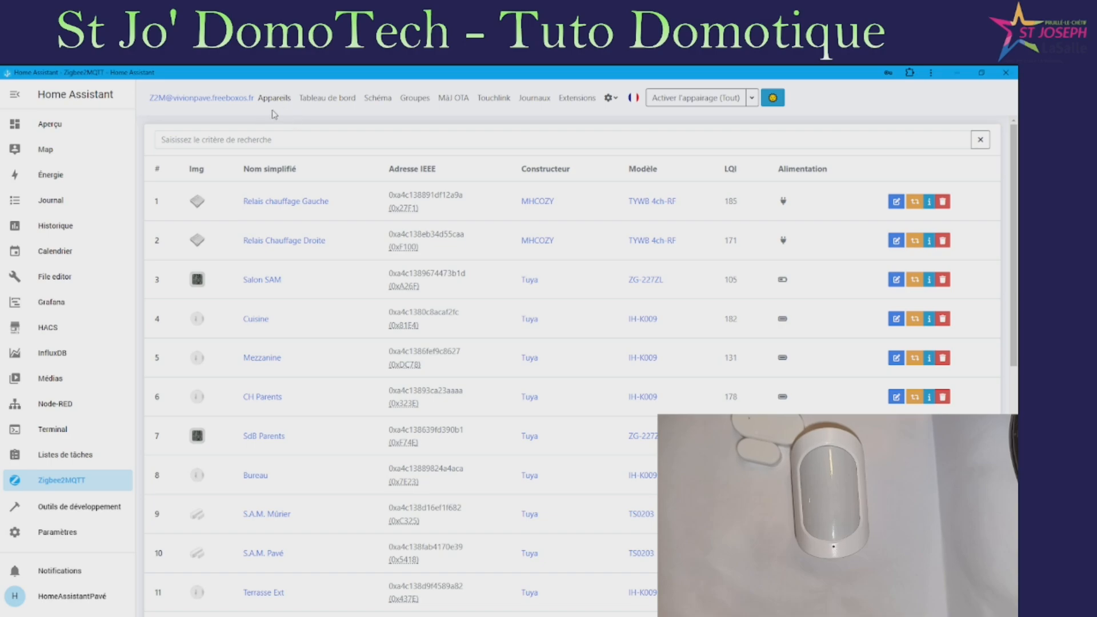
pyautogui.scroll(-5, 311, 252)
pyautogui.scroll(5, 313, 256)
pyautogui.scroll(-5, 324, 247)
pyautogui.scroll(5, 269, 280)
pyautogui.click(337, 98)
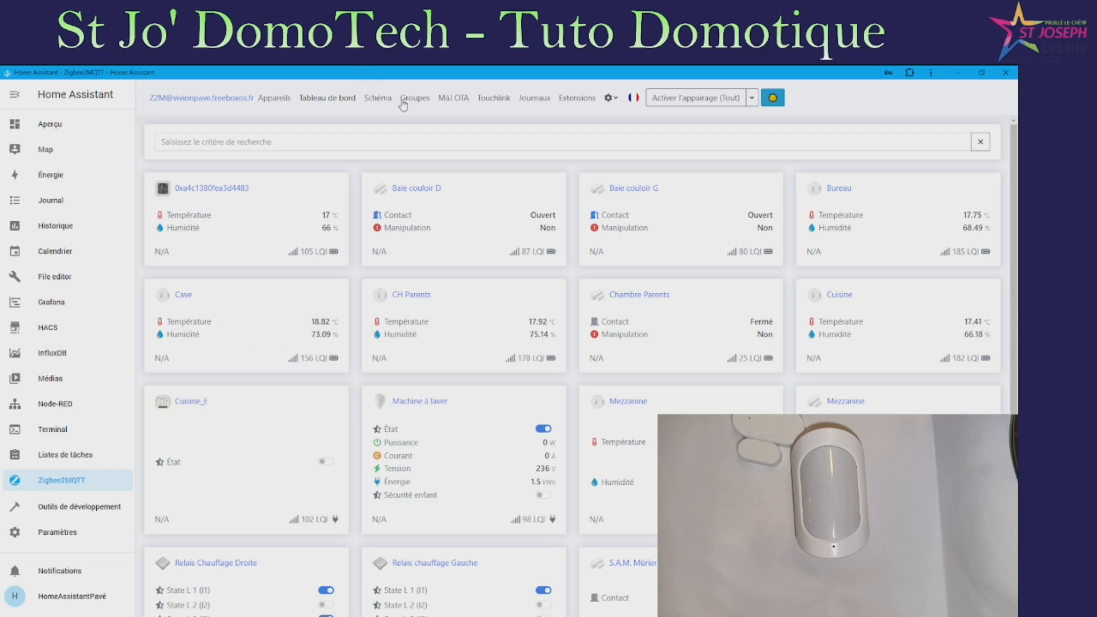
# Open the Schéma tab and load the Zigbee network map
pyautogui.click(378, 98)
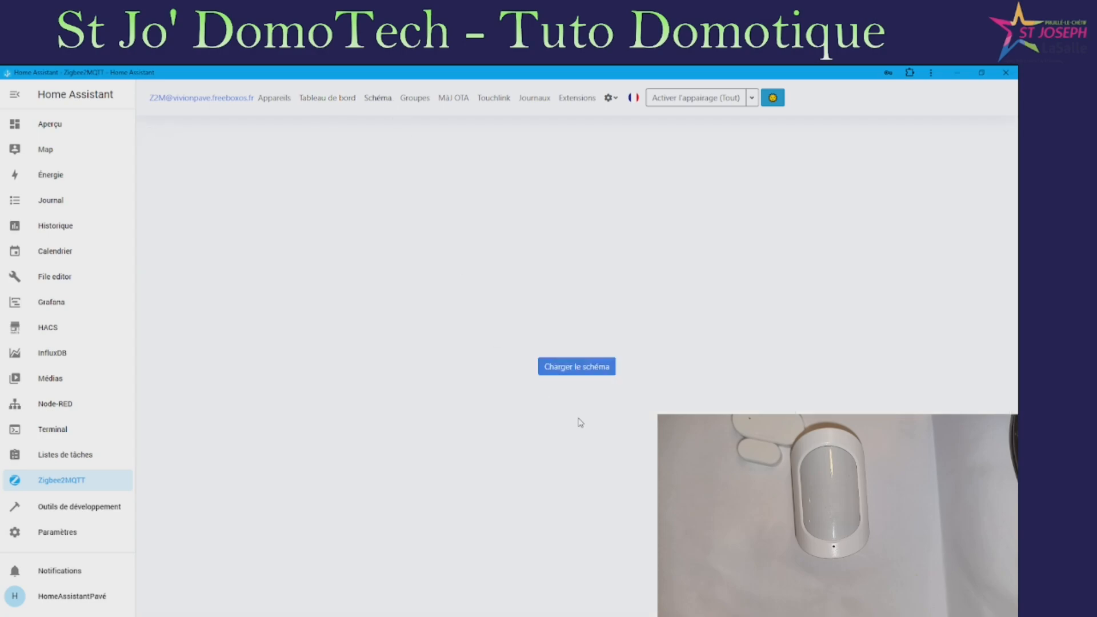
pyautogui.click(591, 367)
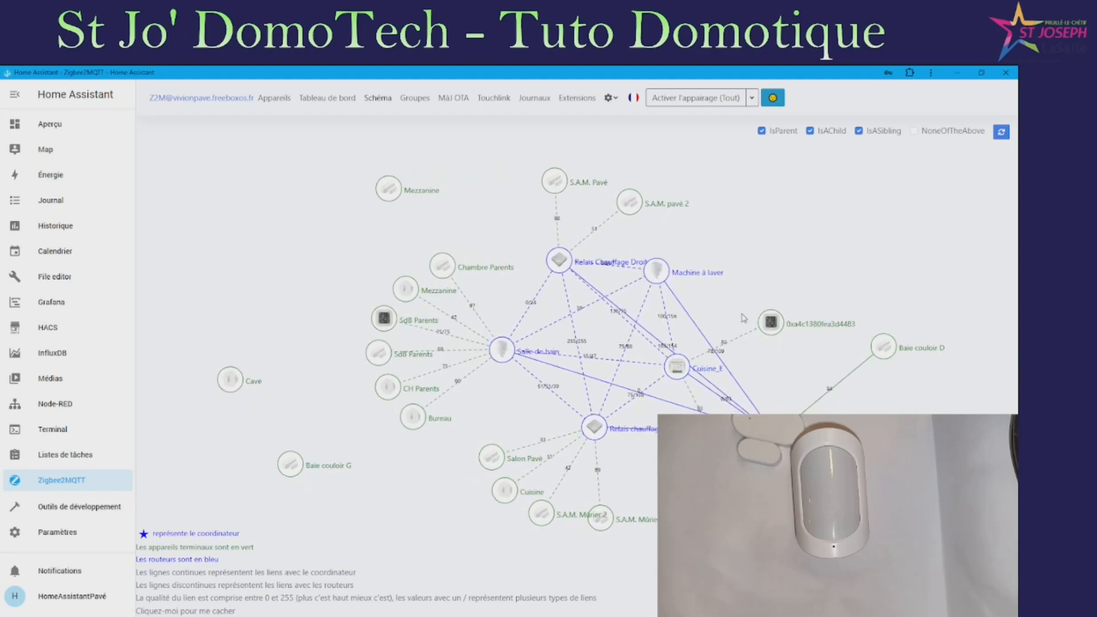
# Browse the Groupes, MàJ OTA, Touchlink, Journaux and Extensions pages, then return to Appareils
pyautogui.click(415, 102)
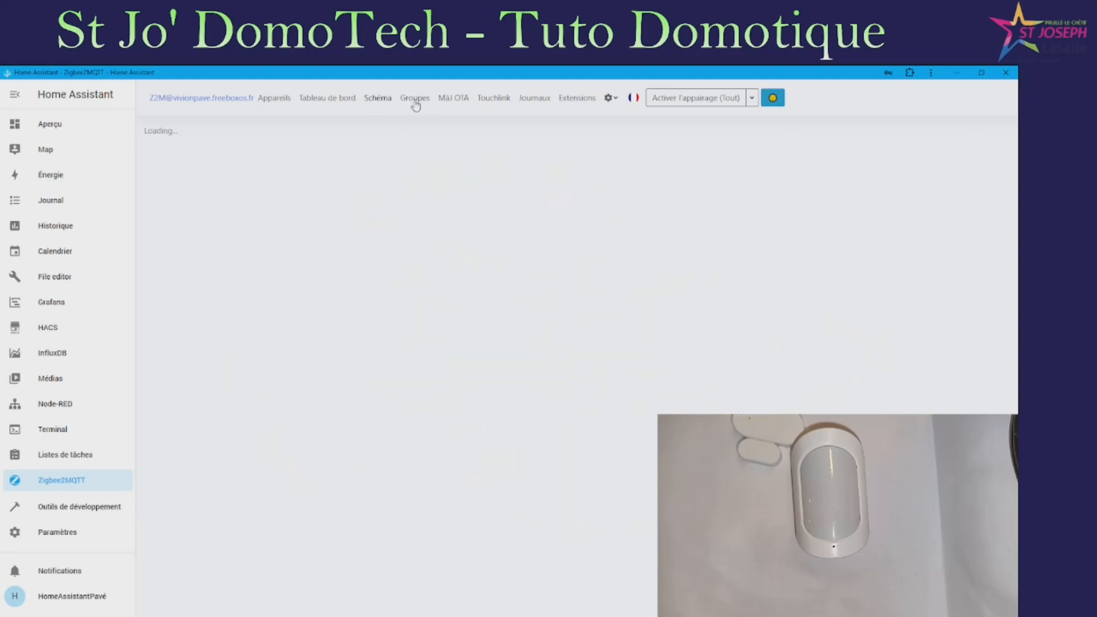
pyautogui.click(458, 102)
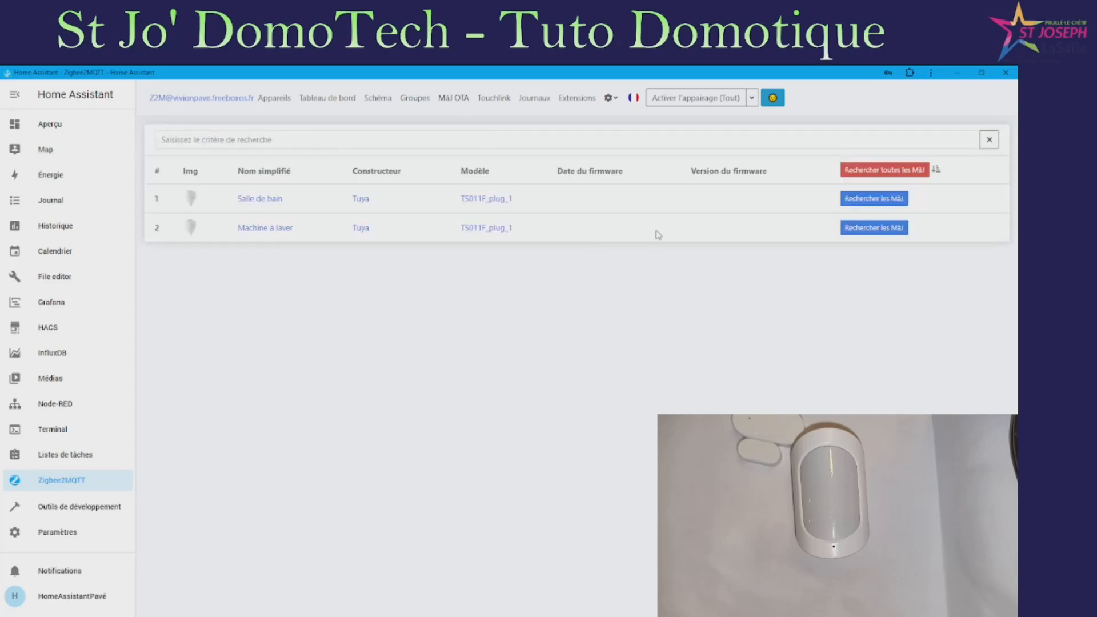
pyautogui.click(495, 102)
pyautogui.click(537, 102)
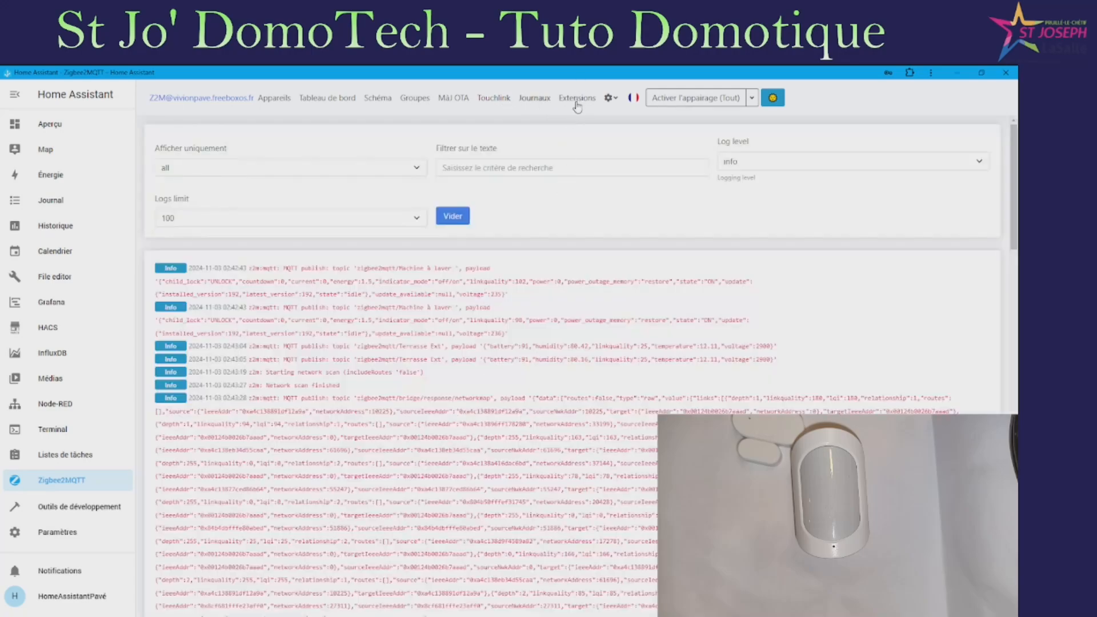
pyautogui.click(611, 99)
pyautogui.click(612, 98)
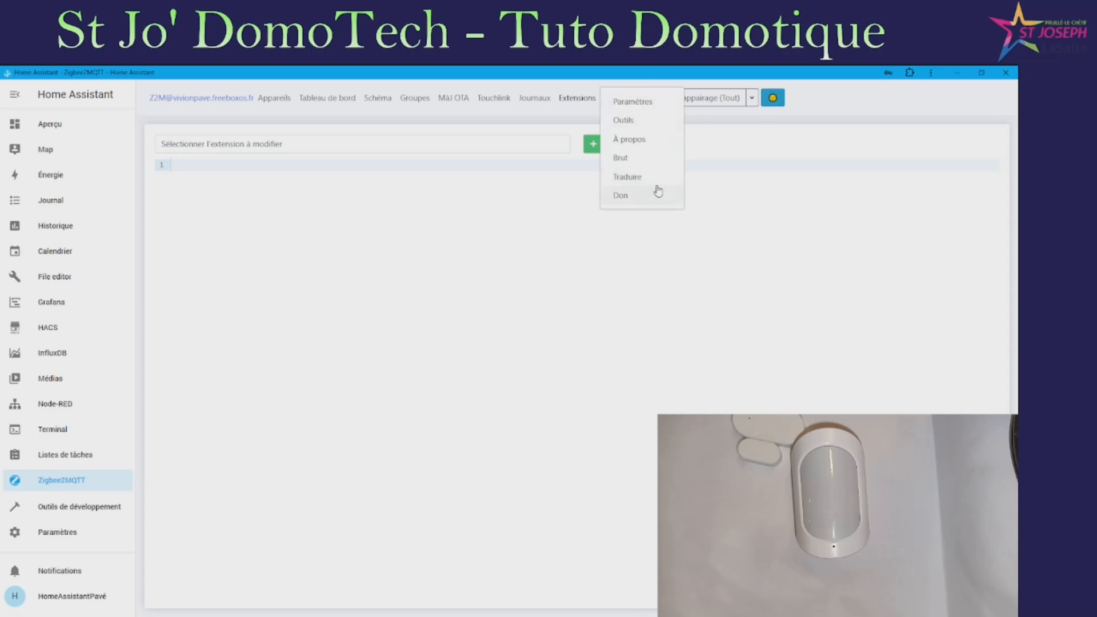
pyautogui.click(717, 123)
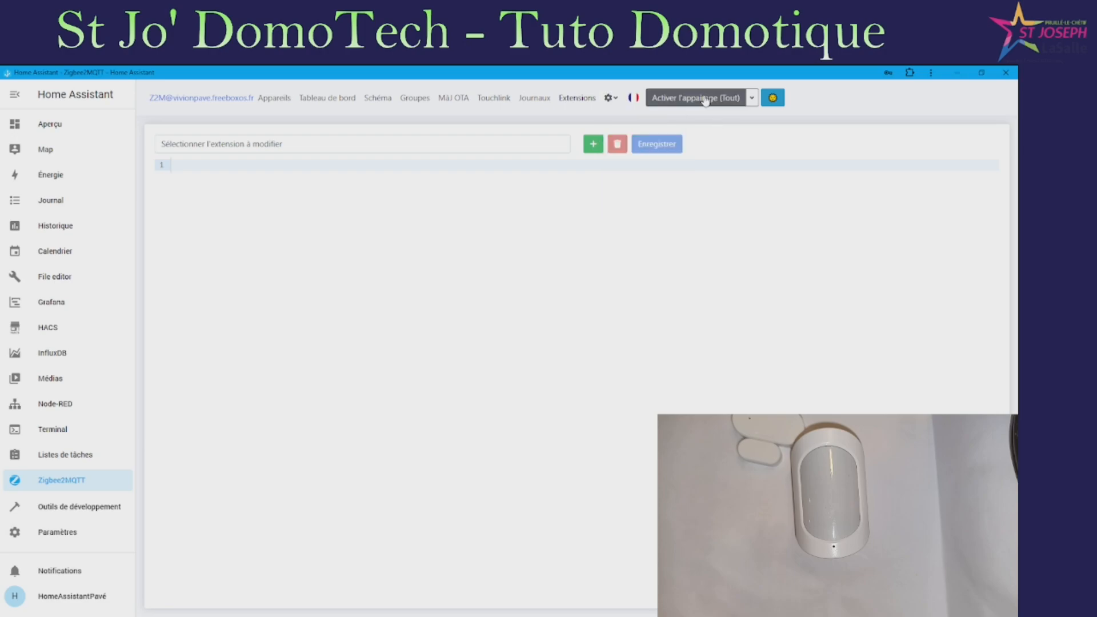
pyautogui.click(276, 100)
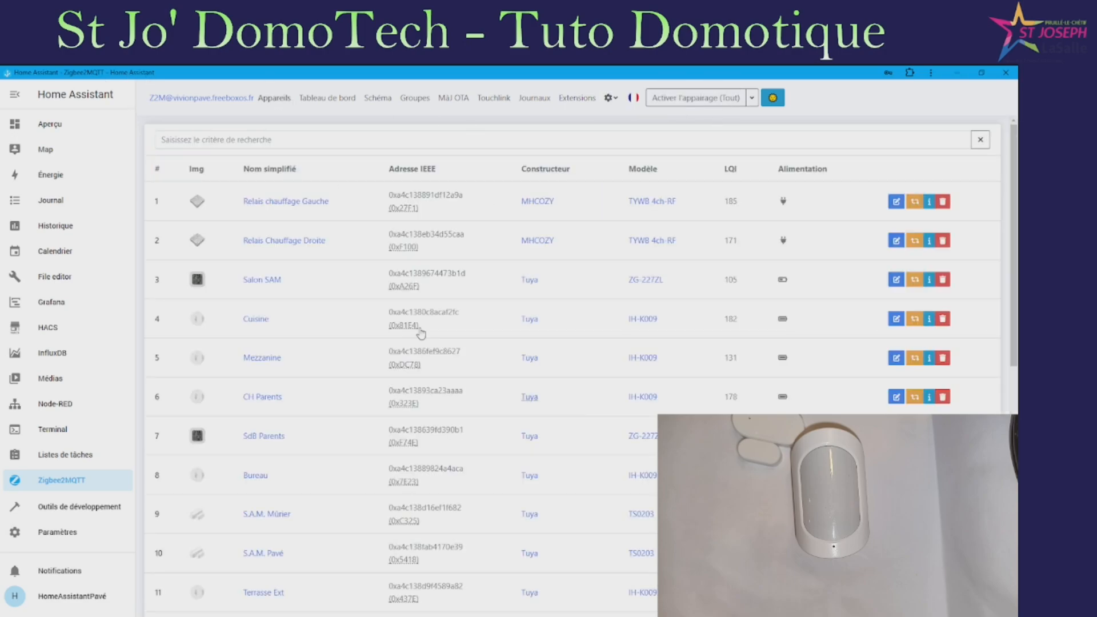
pyautogui.scroll(-7, 369, 440)
pyautogui.scroll(7, 369, 441)
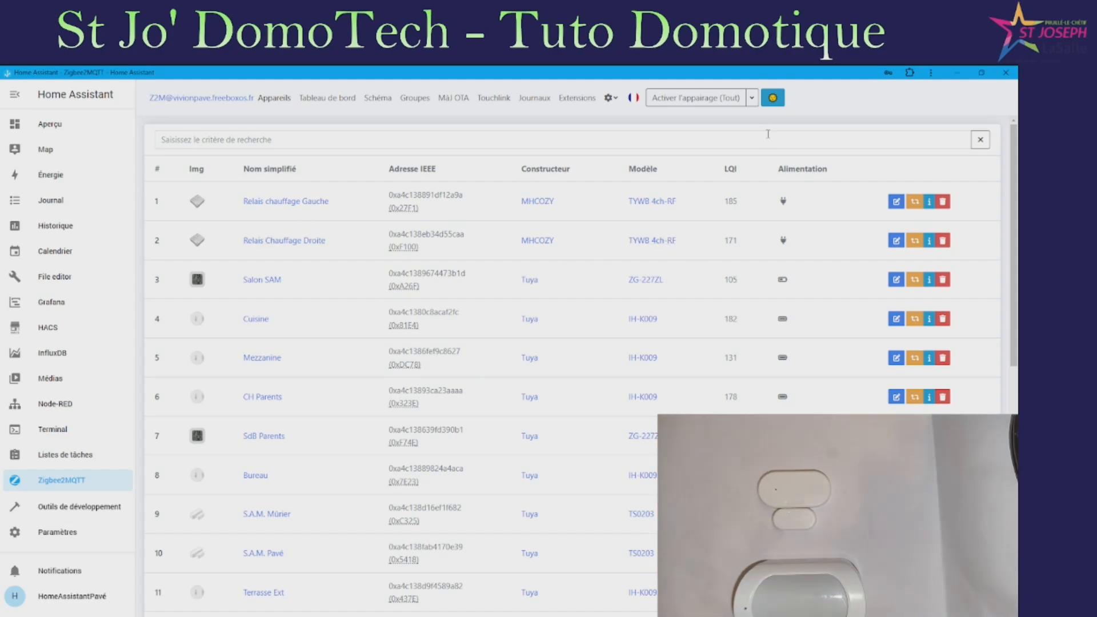
# Enable pairing for all devices and scroll to the newly joined Tuya door sensor
pyautogui.click(691, 104)
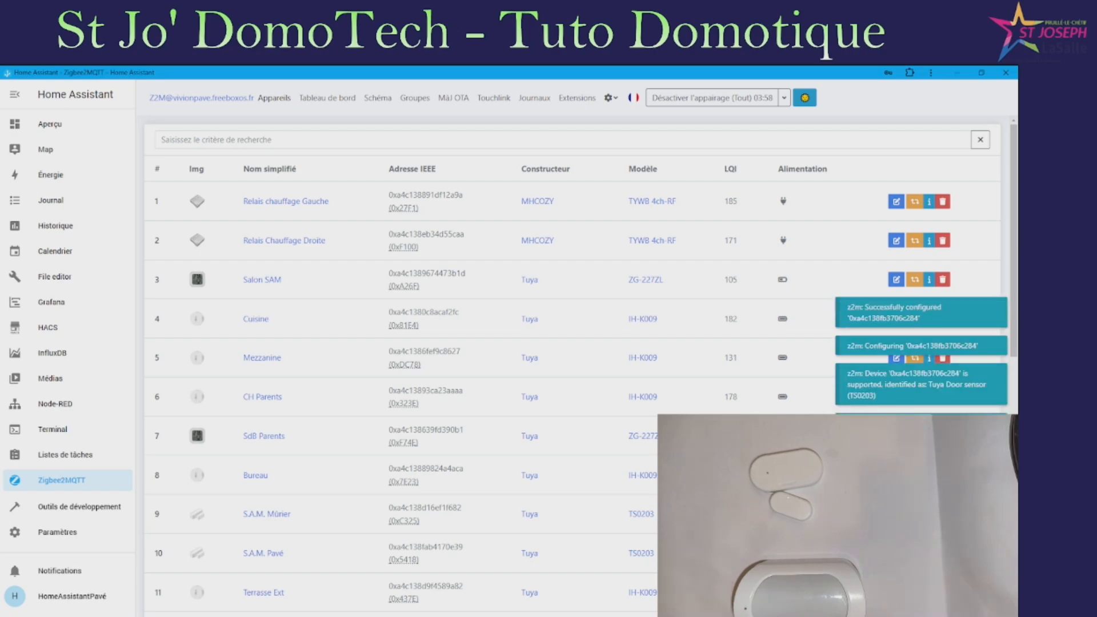
pyautogui.scroll(-10, 275, 559)
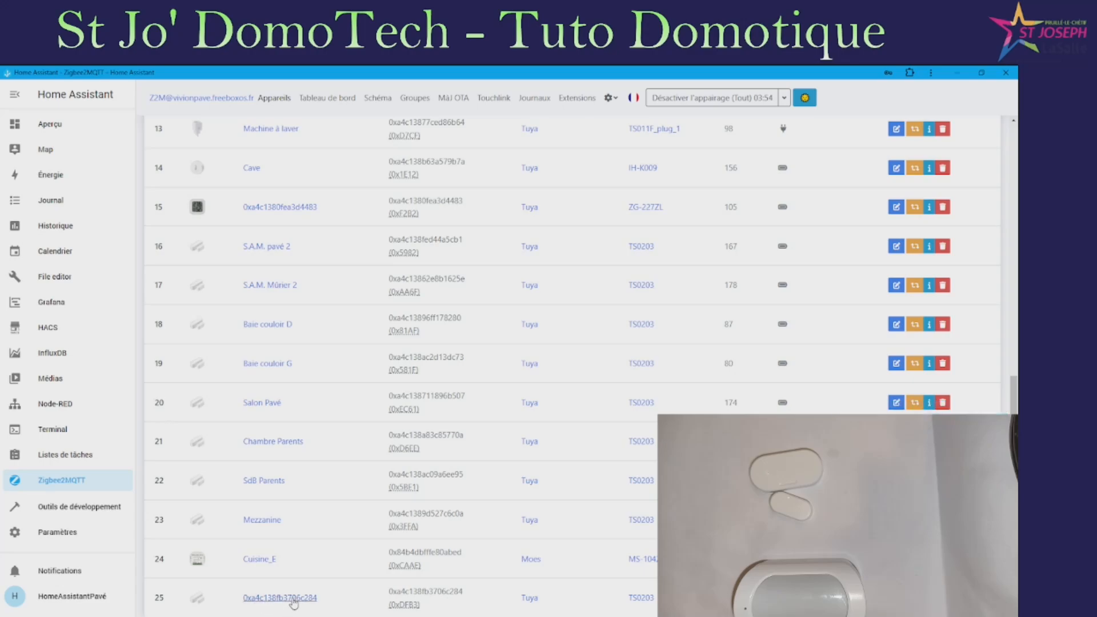
# Open the new door sensor and start renaming it 'Détecteur', with entity ID update enabled
pyautogui.click(272, 599)
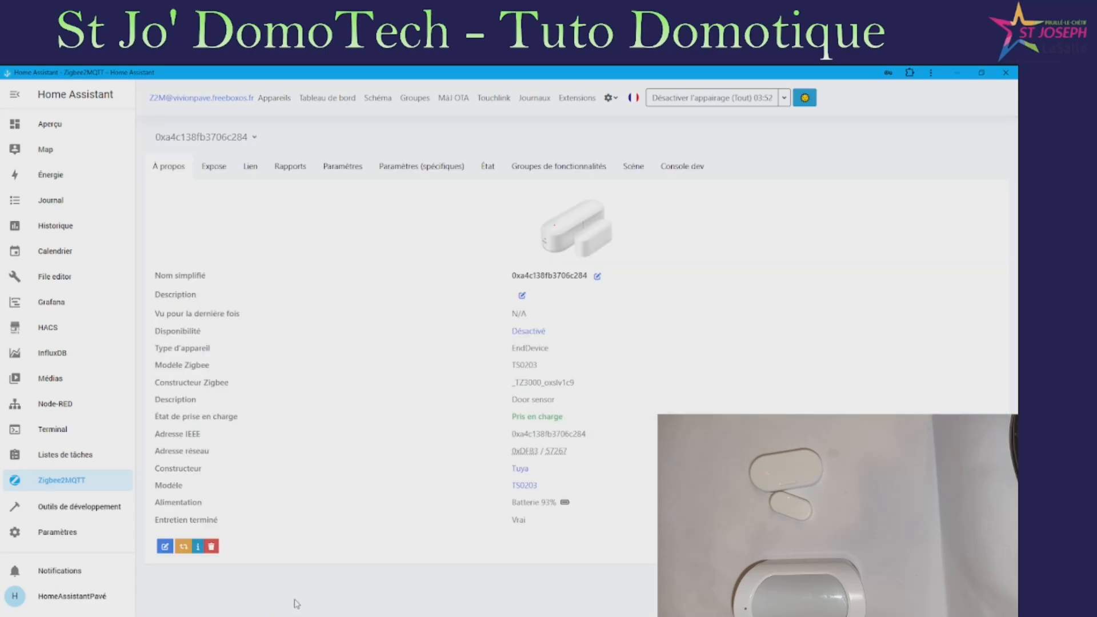
pyautogui.click(597, 276)
pyautogui.doubleClick(513, 176)
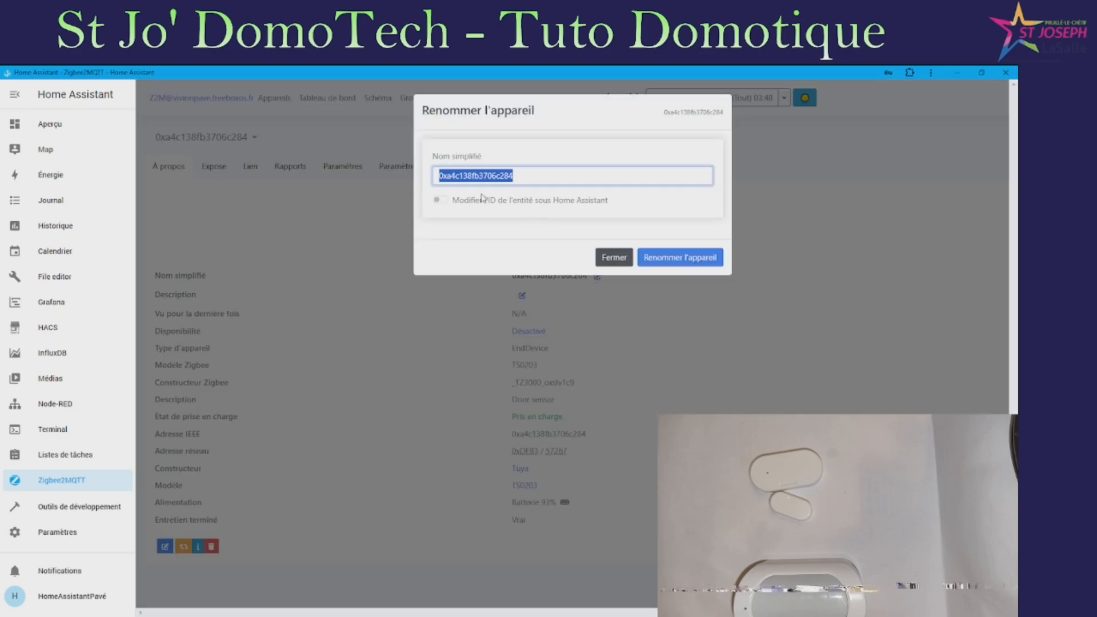
pyautogui.write('Detecteur Piscine')
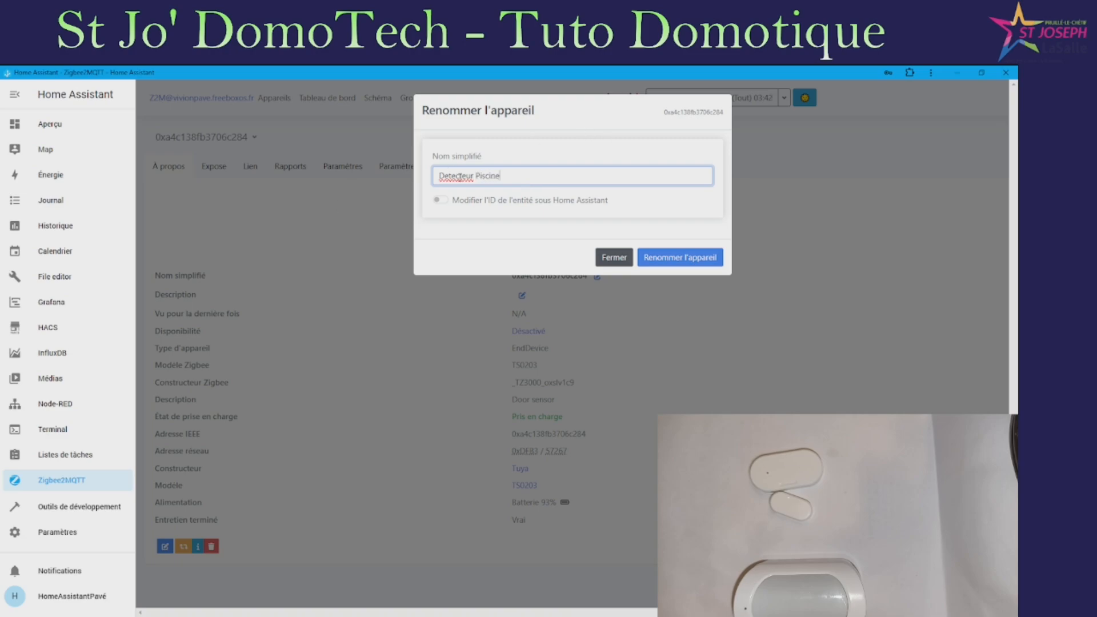
pyautogui.rightClick(460, 177)
pyautogui.click(516, 190)
pyautogui.click(439, 201)
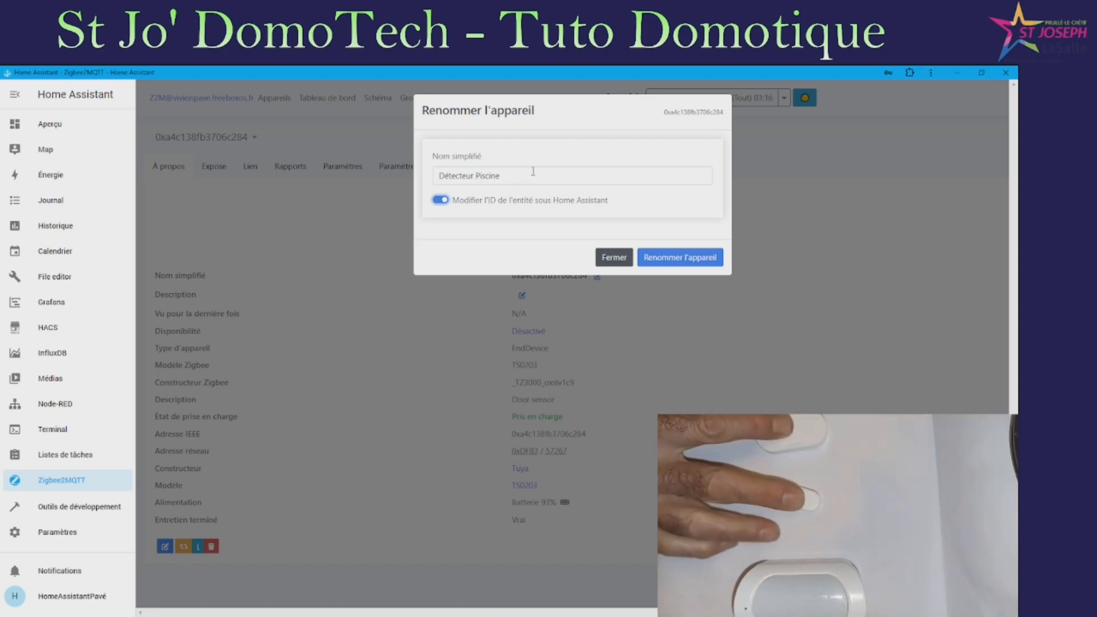
# Trim the new name down to 'Piscine' and apply the rename
pyautogui.click(476, 176)
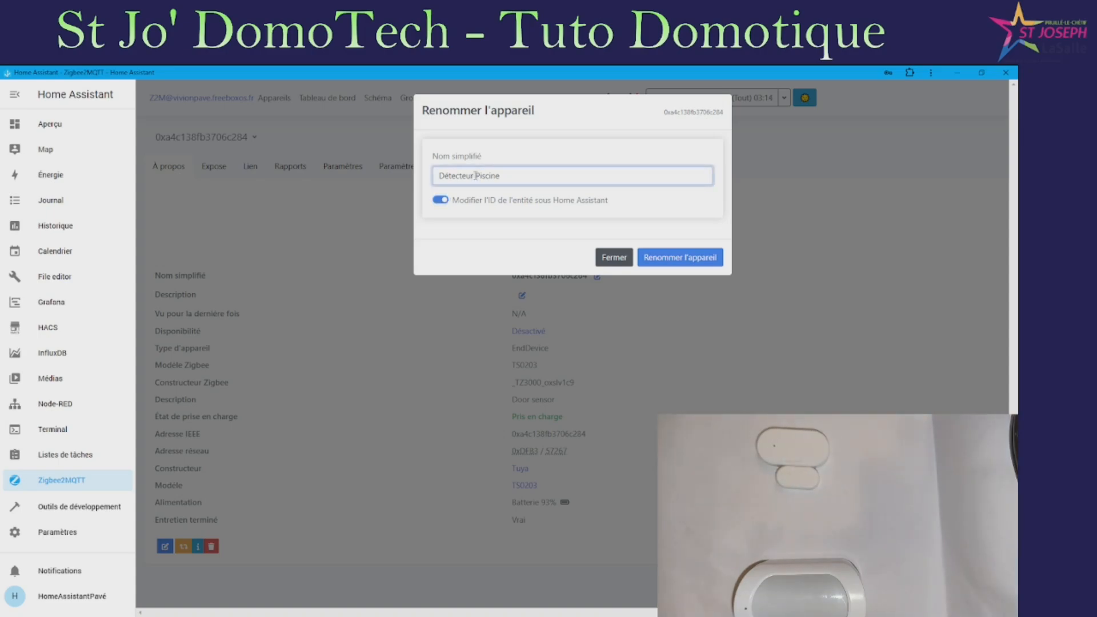
pyautogui.moveTo(476, 176); pyautogui.dragTo(391, 193)
pyautogui.press('BackSpace')
pyautogui.press('Delete')
pyautogui.write('D_')
pyautogui.press('BackSpace')
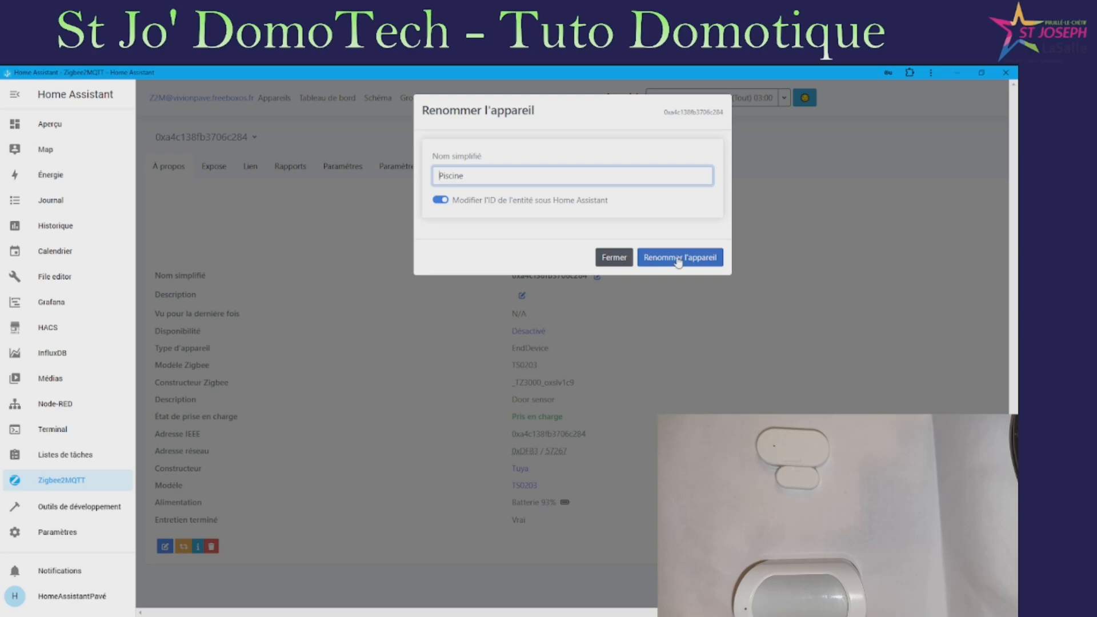
pyautogui.click(688, 263)
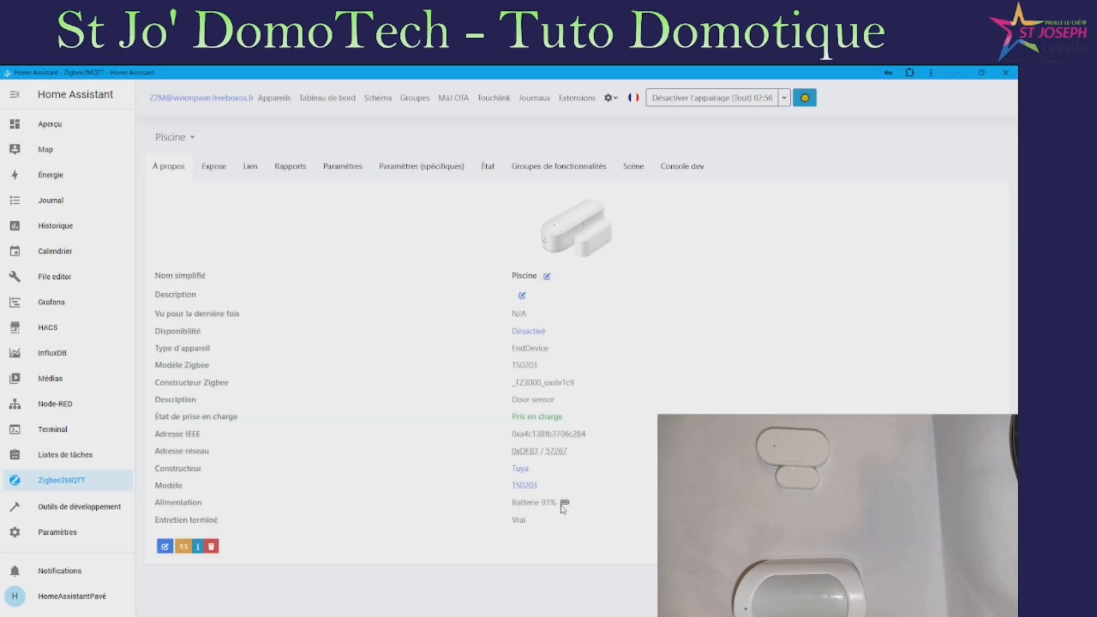
# Page through the Piscine sensor's tabs from Expose to Console dev, then return to Appareils
pyautogui.click(220, 169)
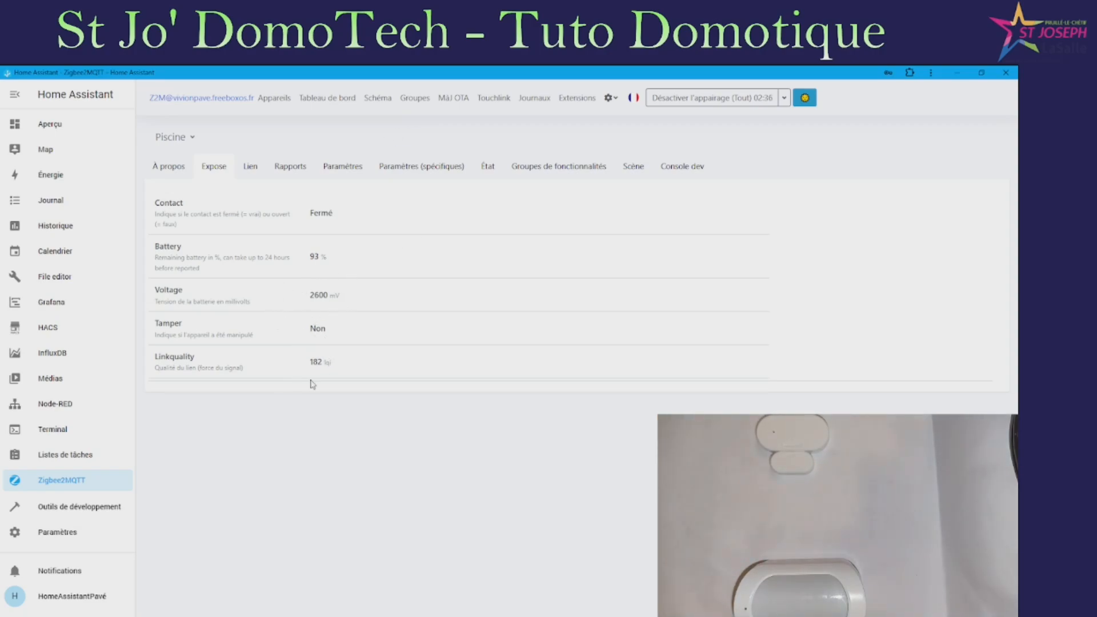
pyautogui.click(251, 168)
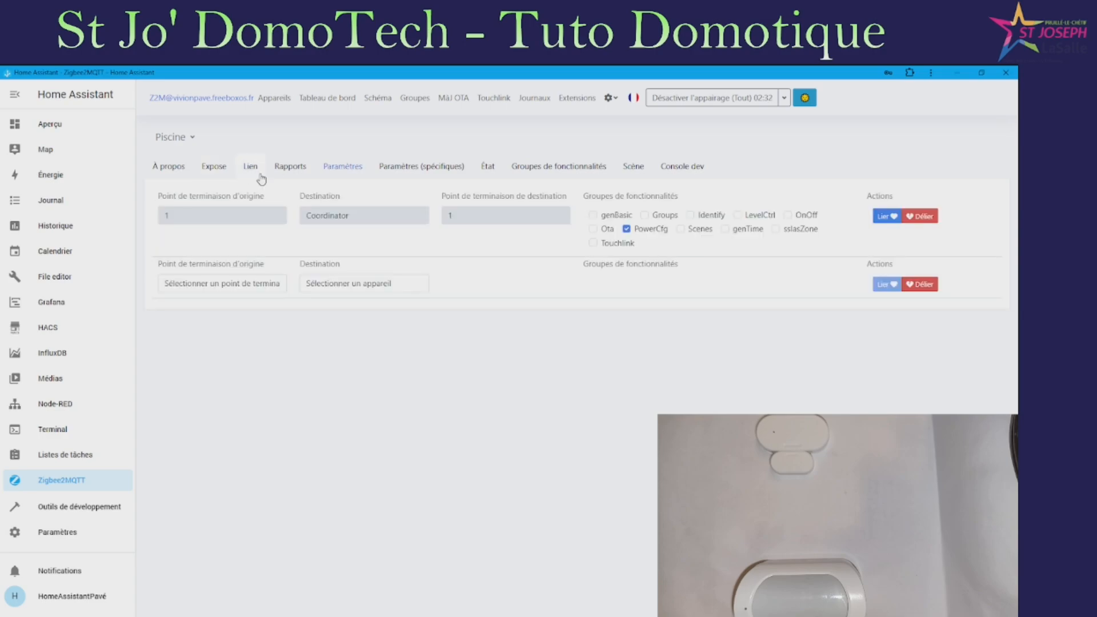
pyautogui.click(343, 167)
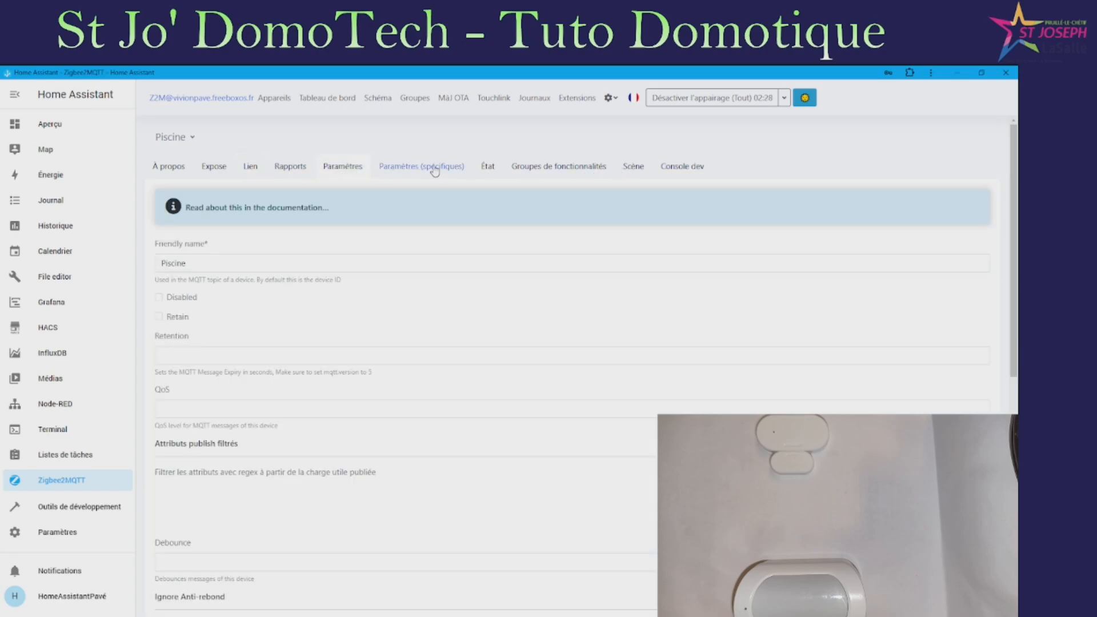
pyautogui.click(439, 167)
pyautogui.click(489, 167)
pyautogui.click(592, 166)
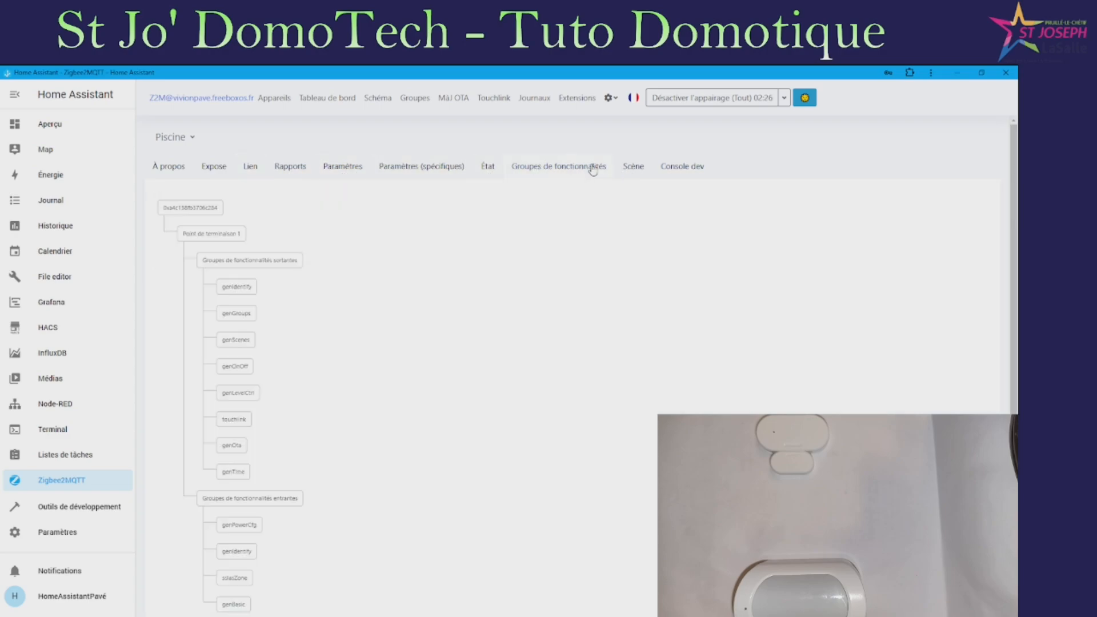
pyautogui.click(629, 167)
pyautogui.click(683, 167)
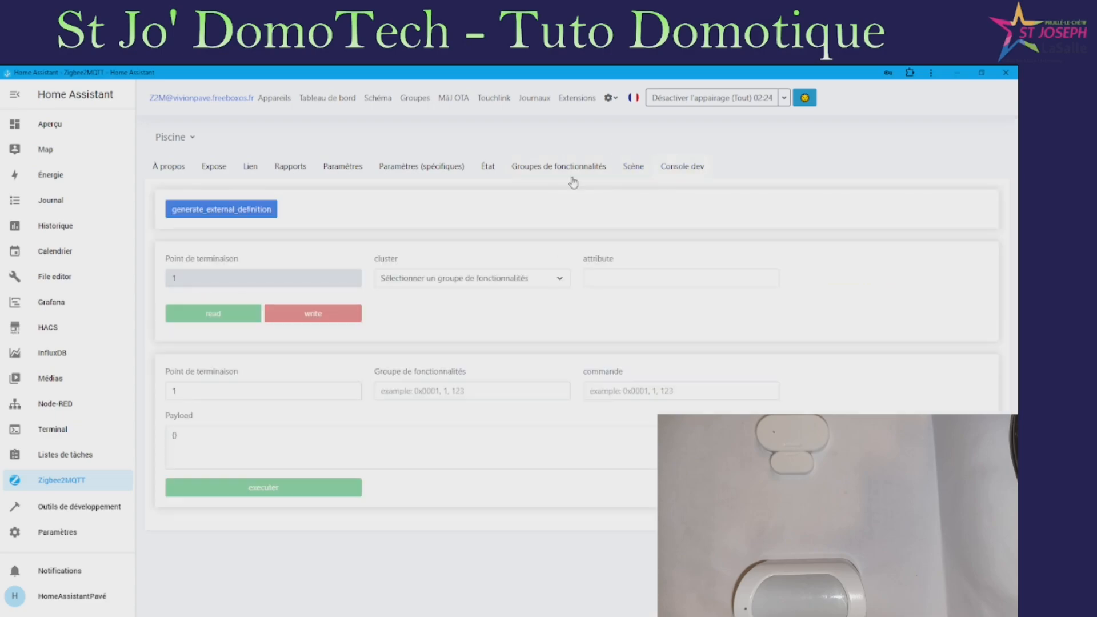
pyautogui.click(181, 170)
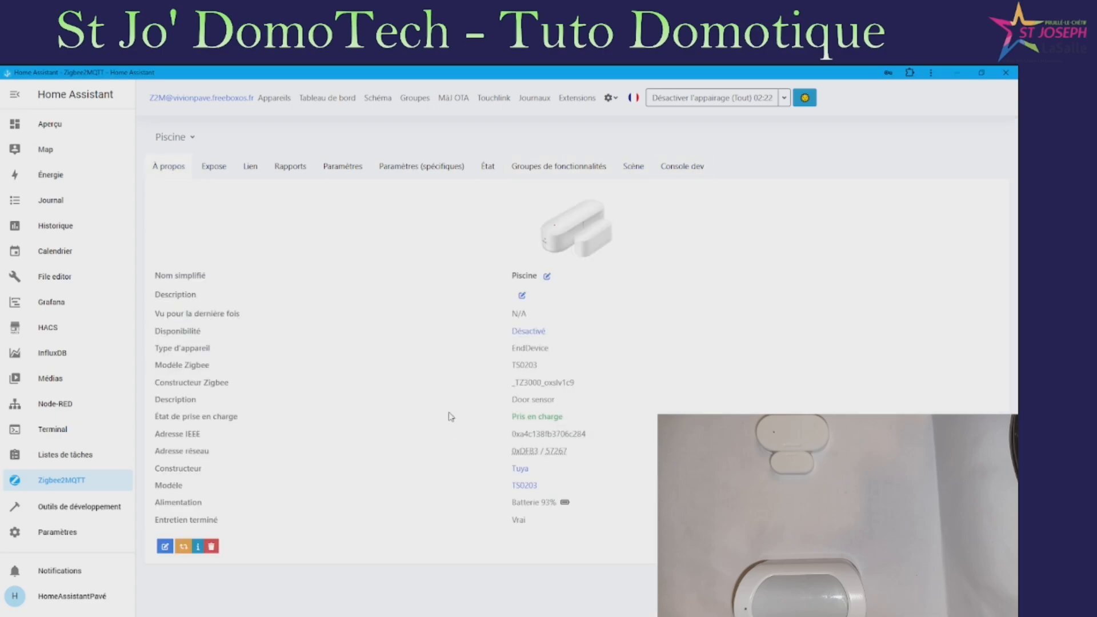
pyautogui.click(274, 98)
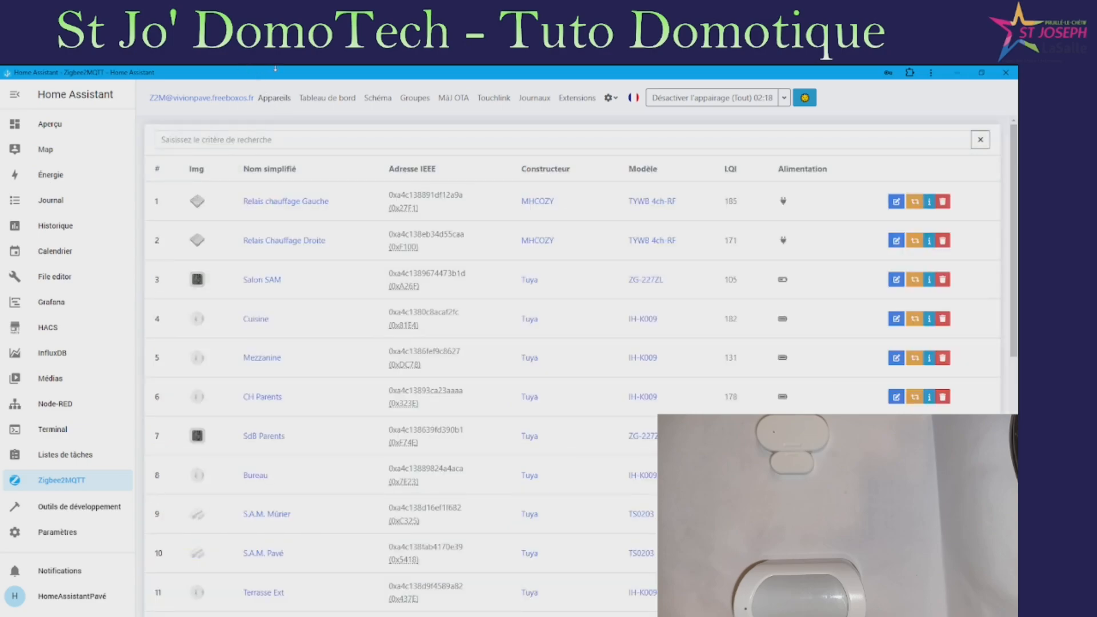
# Scroll down the device list until the new Lidl Silvercrest motion sensor appears
pyautogui.scroll(-8, 336, 282)
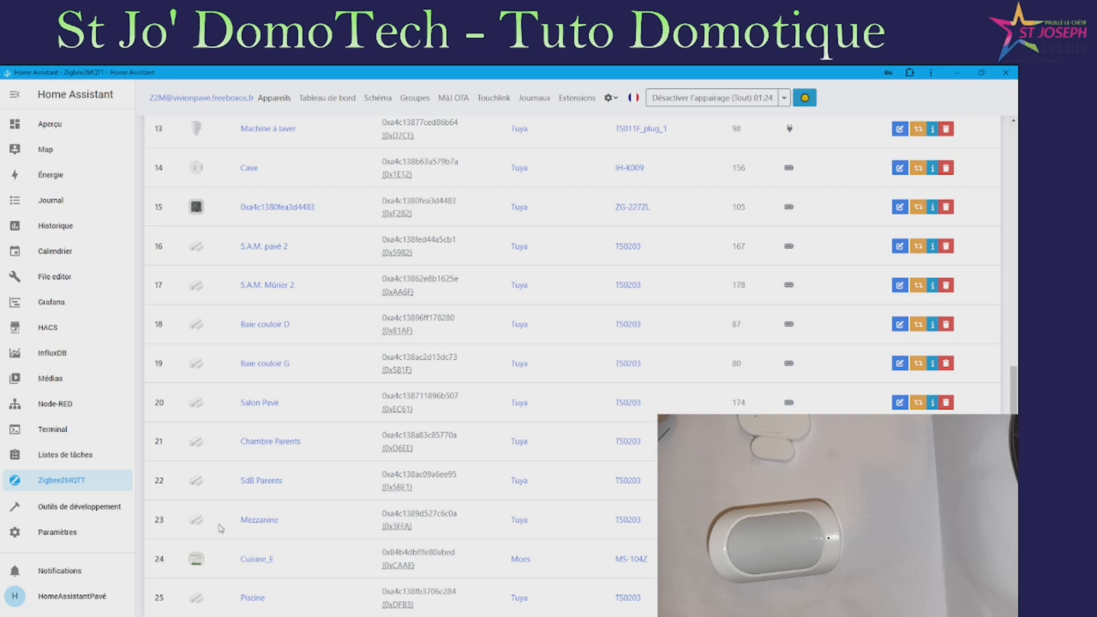
pyautogui.scroll(-1, 343, 486)
# Open the new Lidl TY0202 device and rename it 'Piscine_V', updating its entity ID
pyautogui.click(272, 598)
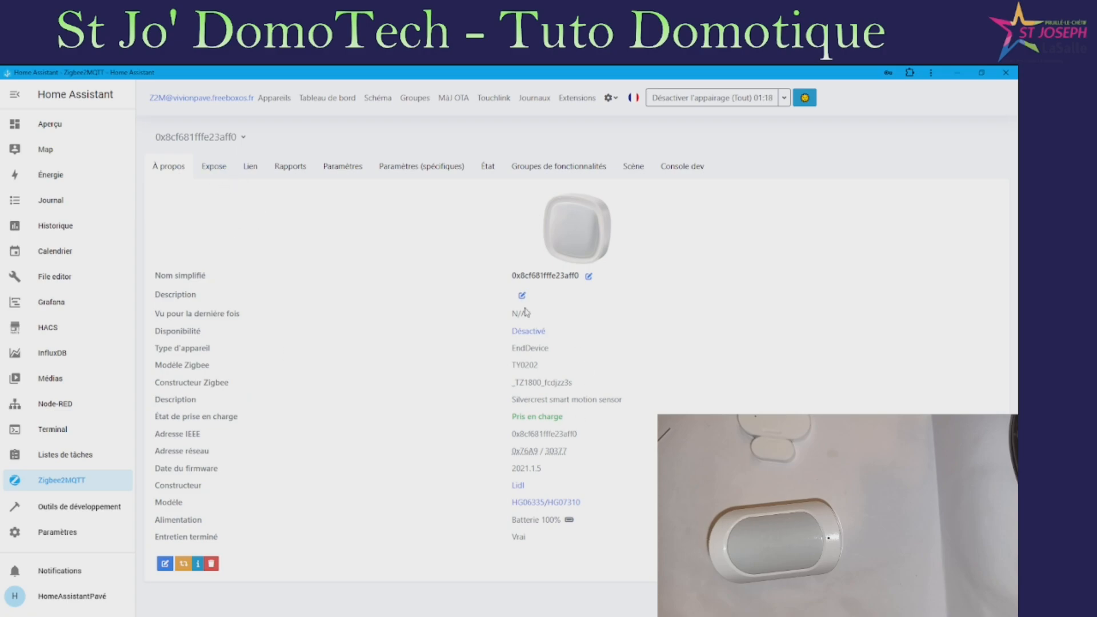
pyautogui.click(588, 276)
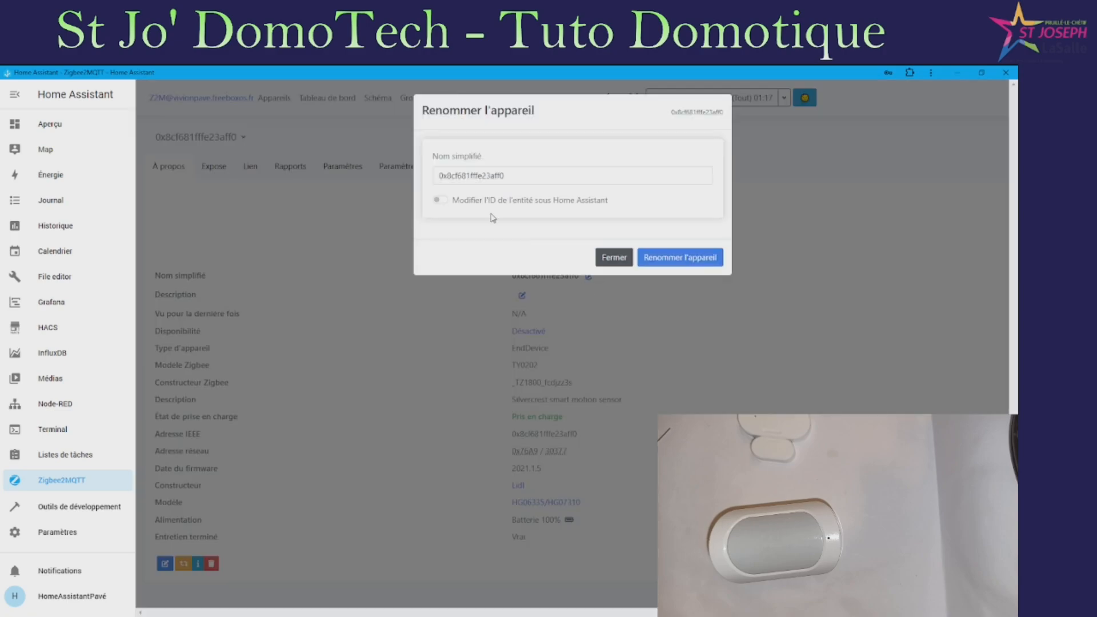
pyautogui.doubleClick(525, 181)
pyautogui.write('Piscine')
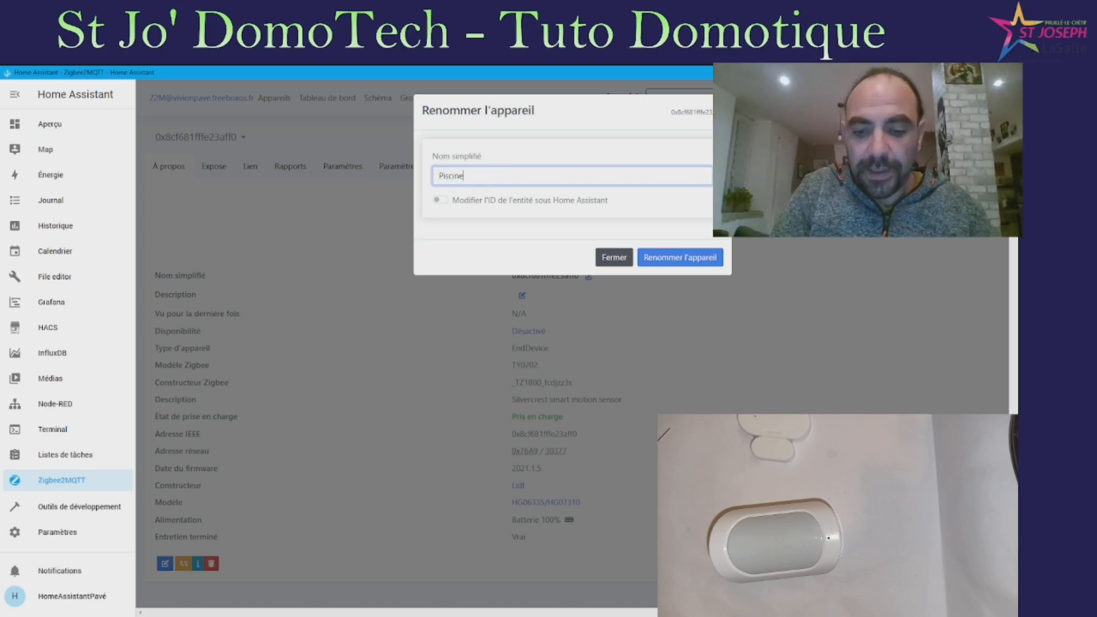
pyautogui.write('_V')
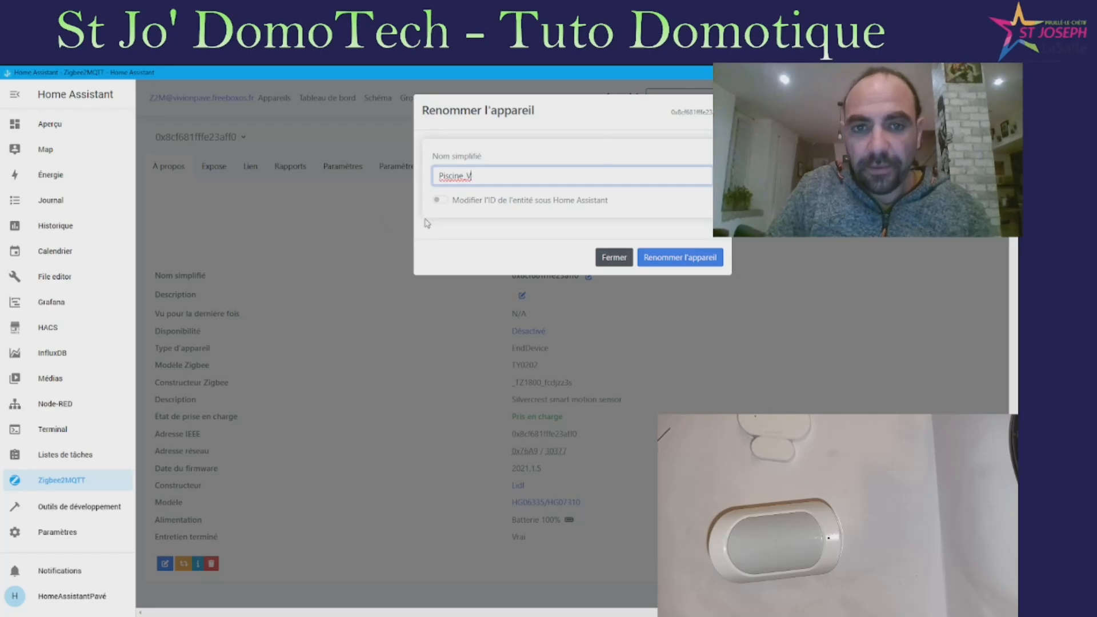
pyautogui.click(441, 200)
pyautogui.click(441, 200)
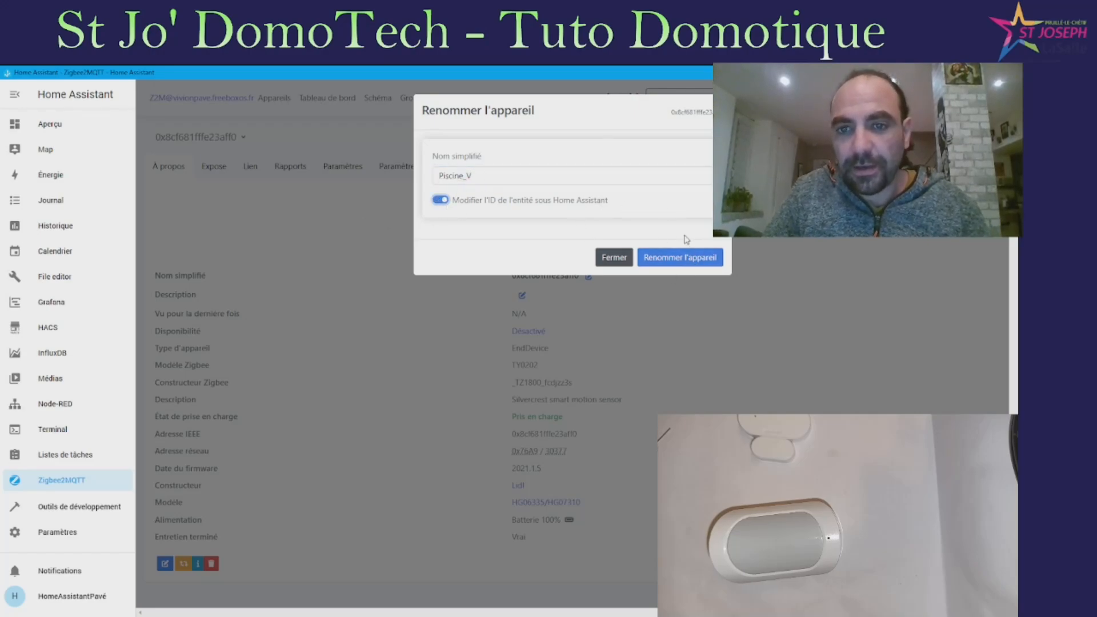
pyautogui.click(677, 257)
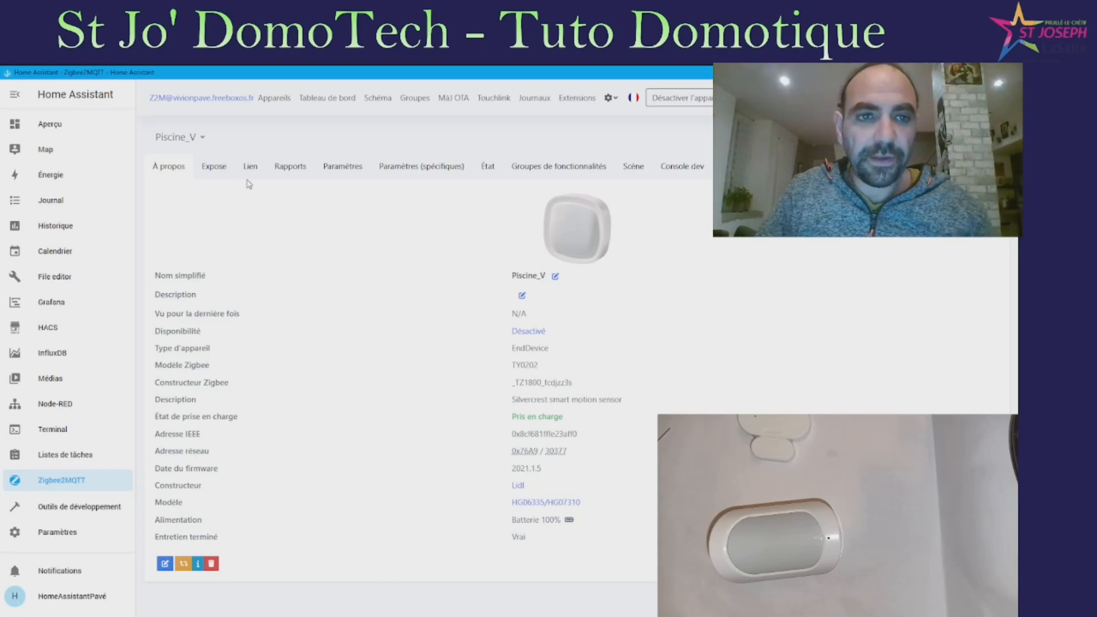
# Show Piscine_V's exposed values: occupancy, tamper, battery low, battery 100%, link quality 178
pyautogui.click(214, 167)
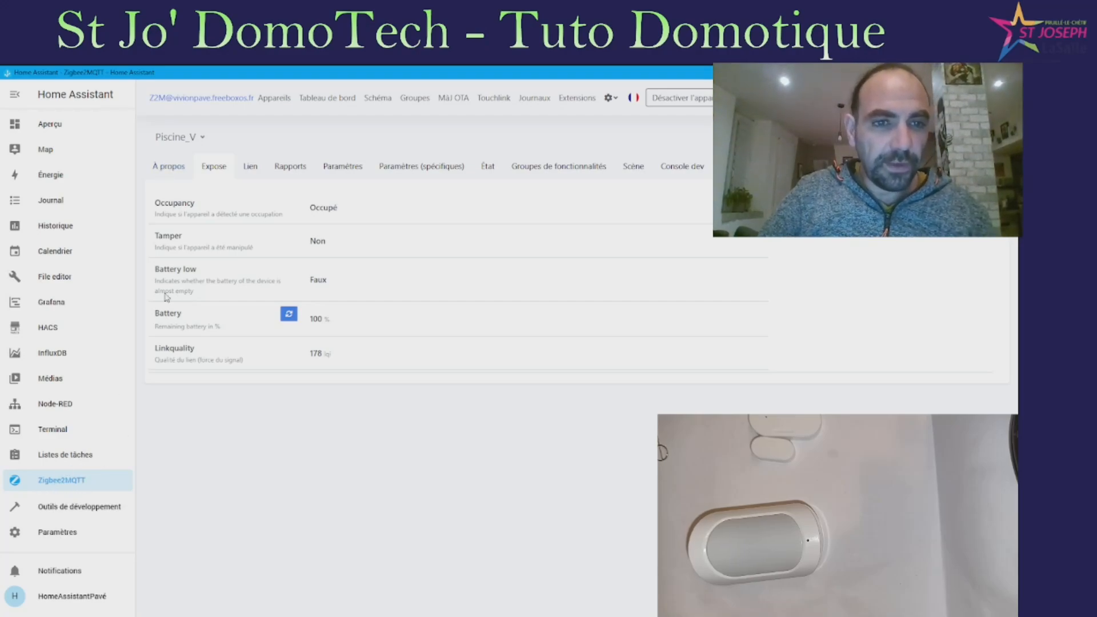
# Find Piscine_V among MQTT's 28 devices, then return to Appareils et services
pyautogui.click(58, 532)
pyautogui.click(603, 188)
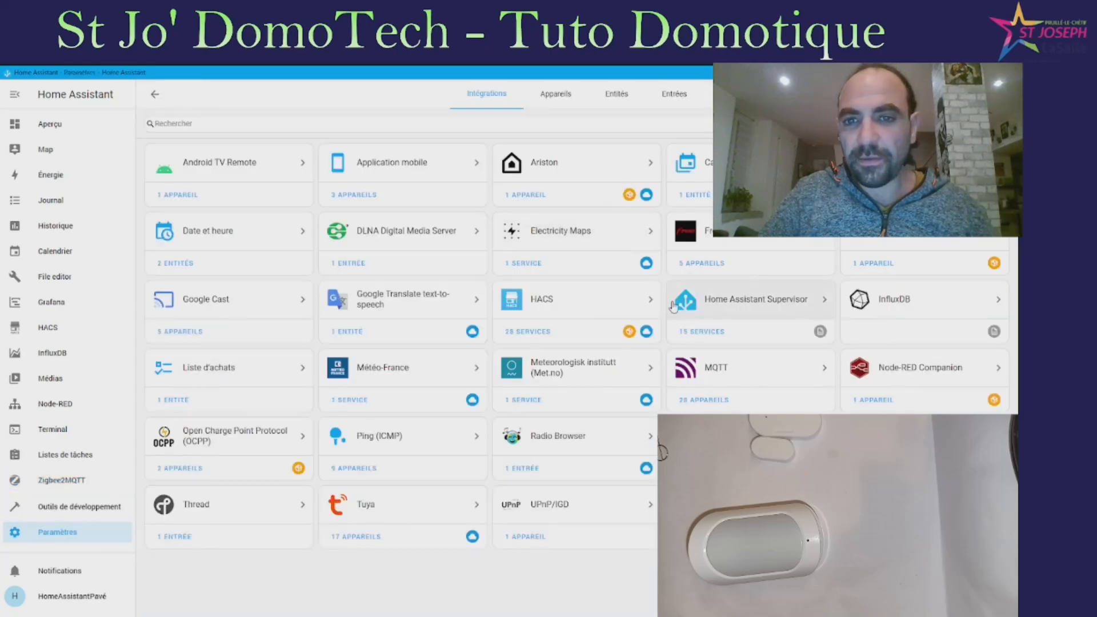
pyautogui.click(703, 400)
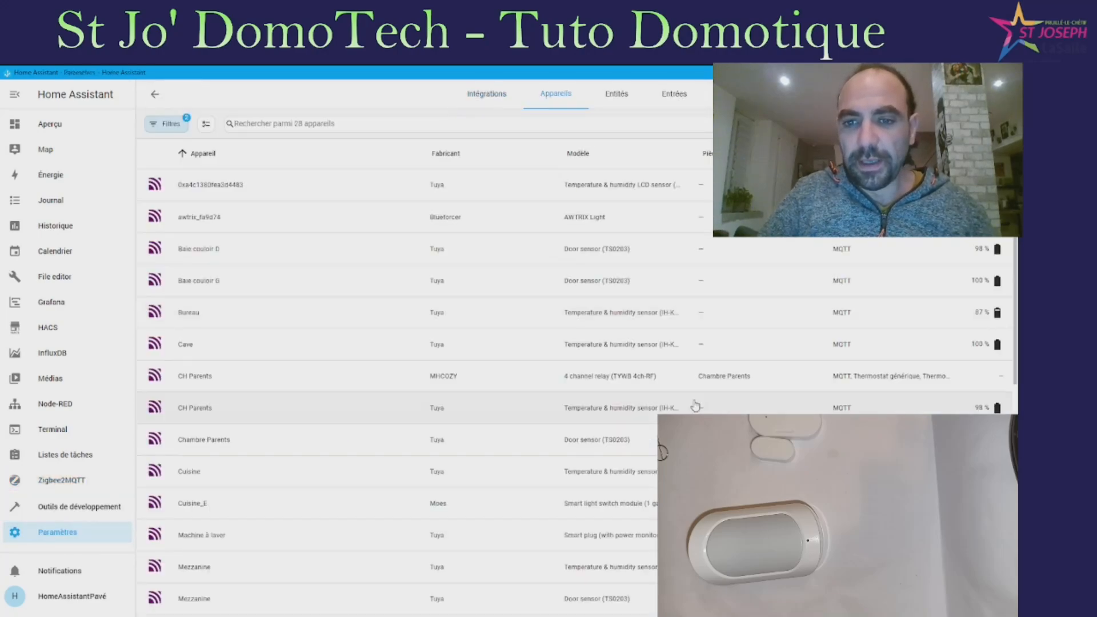
pyautogui.scroll(-8, 220, 266)
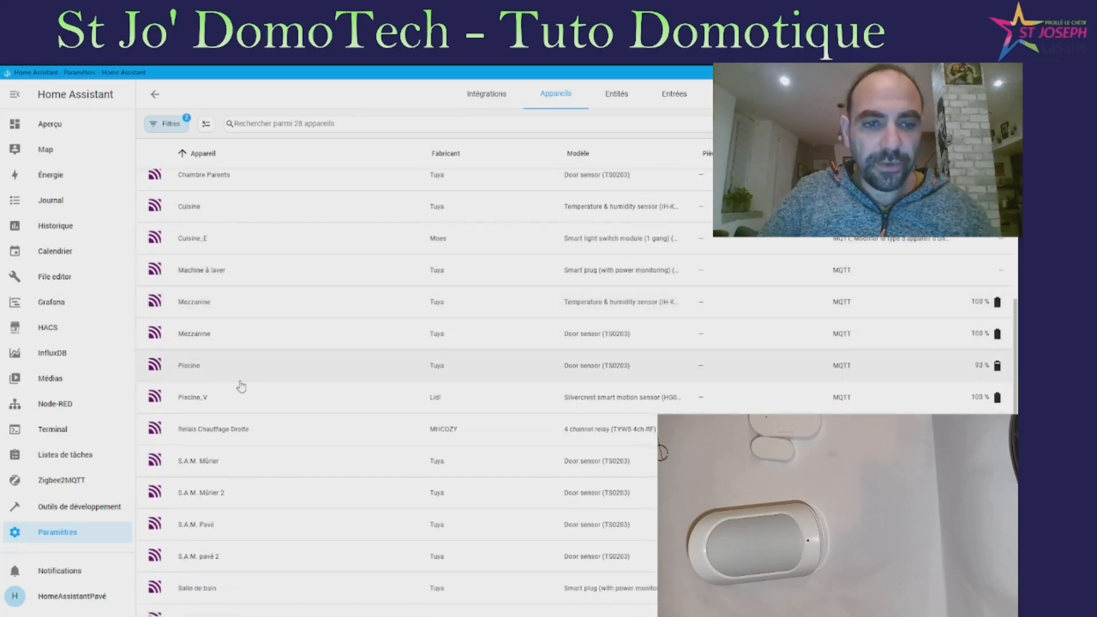
pyautogui.scroll(3, 223, 406)
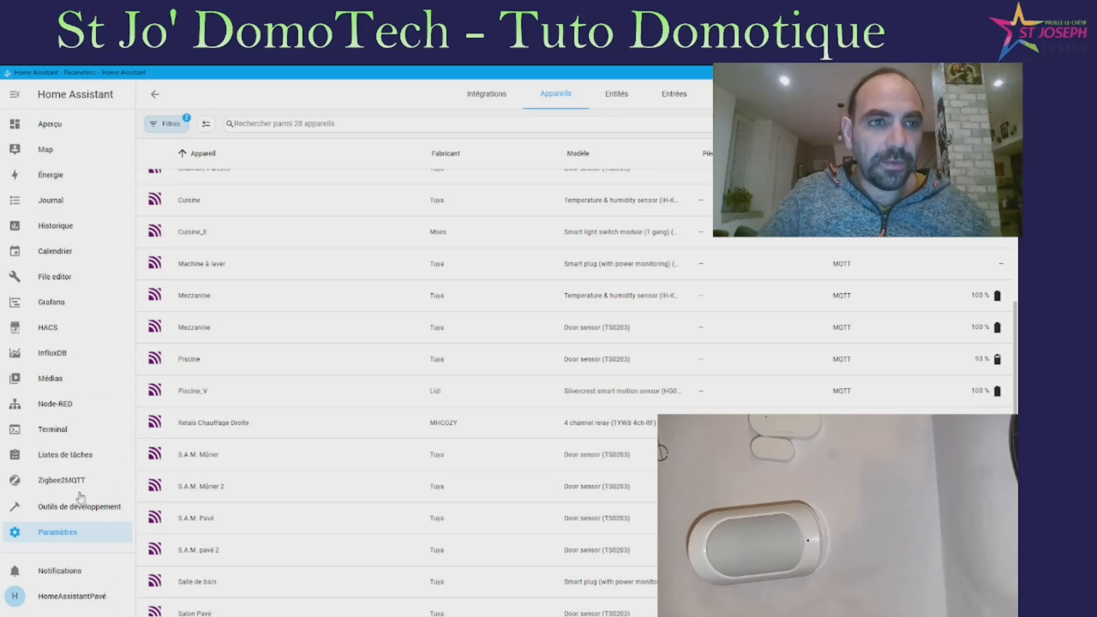
pyautogui.click(69, 531)
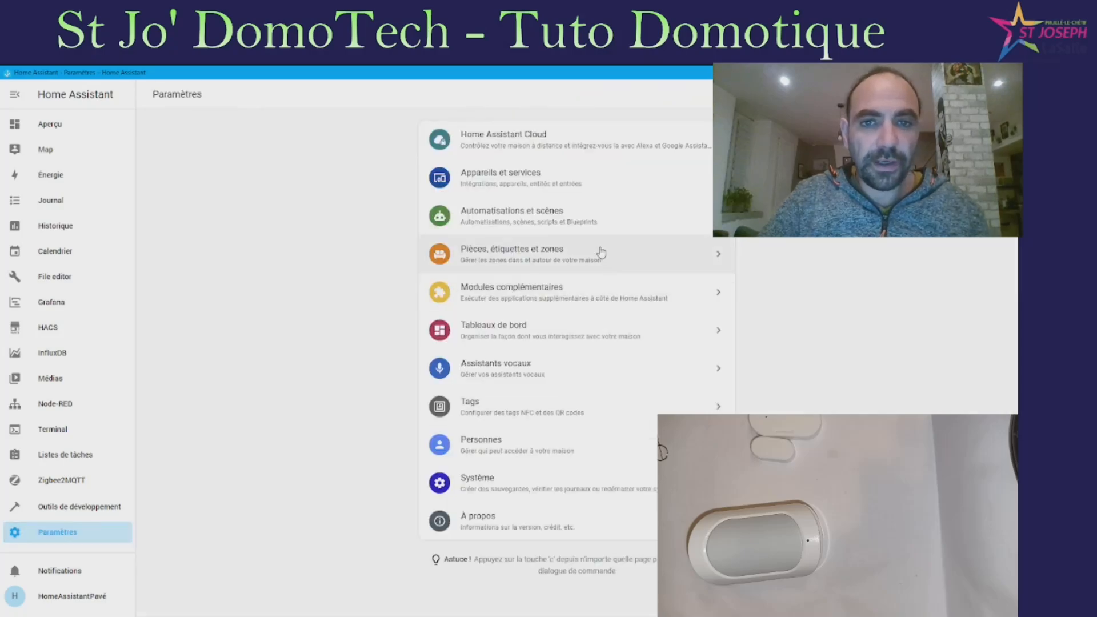
pyautogui.click(595, 177)
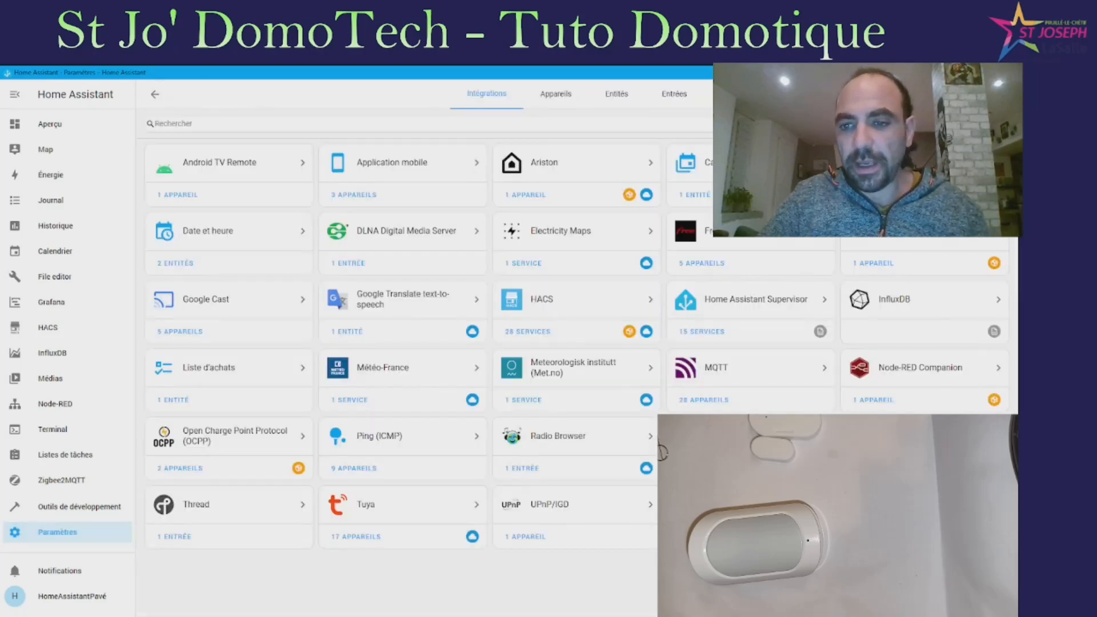
# Search HACS for 'ala' and open the Alarmo repository page
pyautogui.click(55, 329)
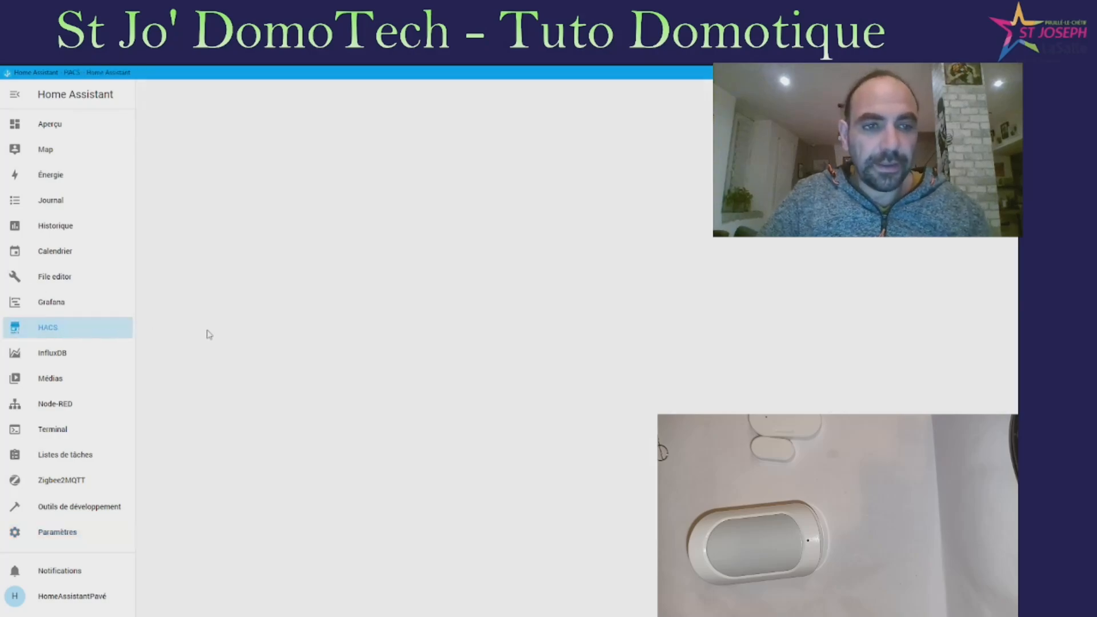
pyautogui.click(340, 131)
pyautogui.write('ala')
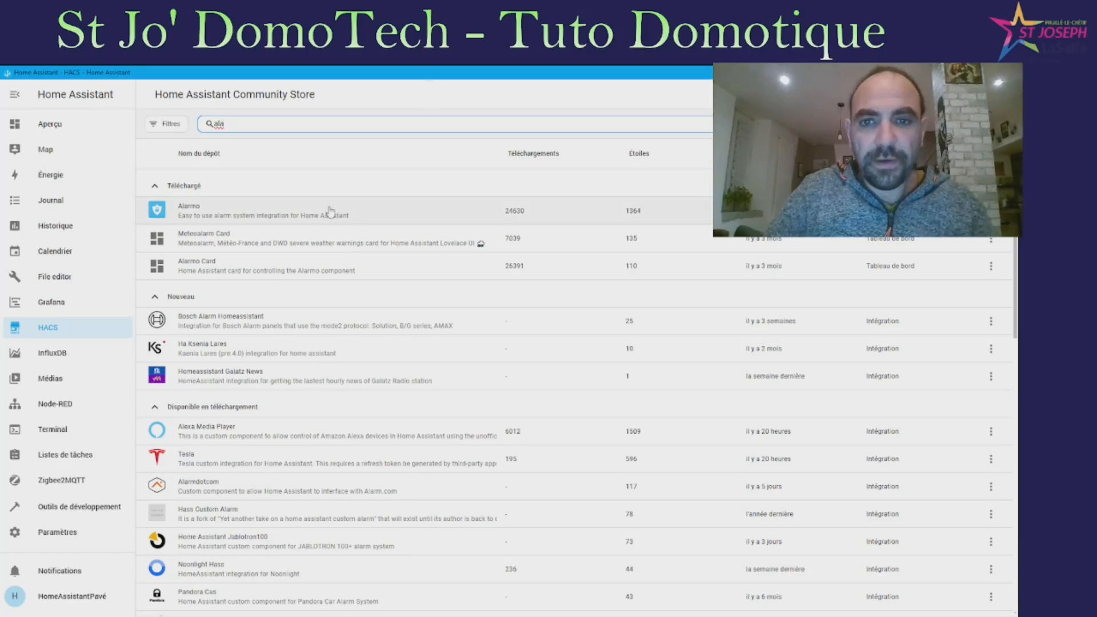
pyautogui.click(323, 212)
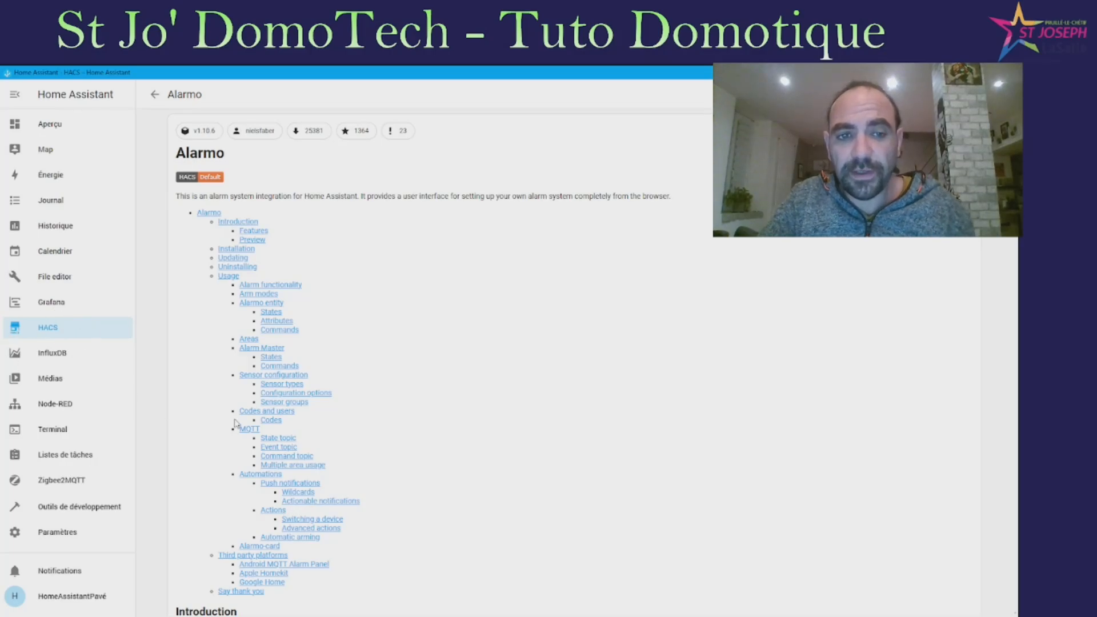
# Read down through the Alarmo readme, then return to Paramètres
pyautogui.scroll(-10, 497, 323)
pyautogui.scroll(-15, 774, 421)
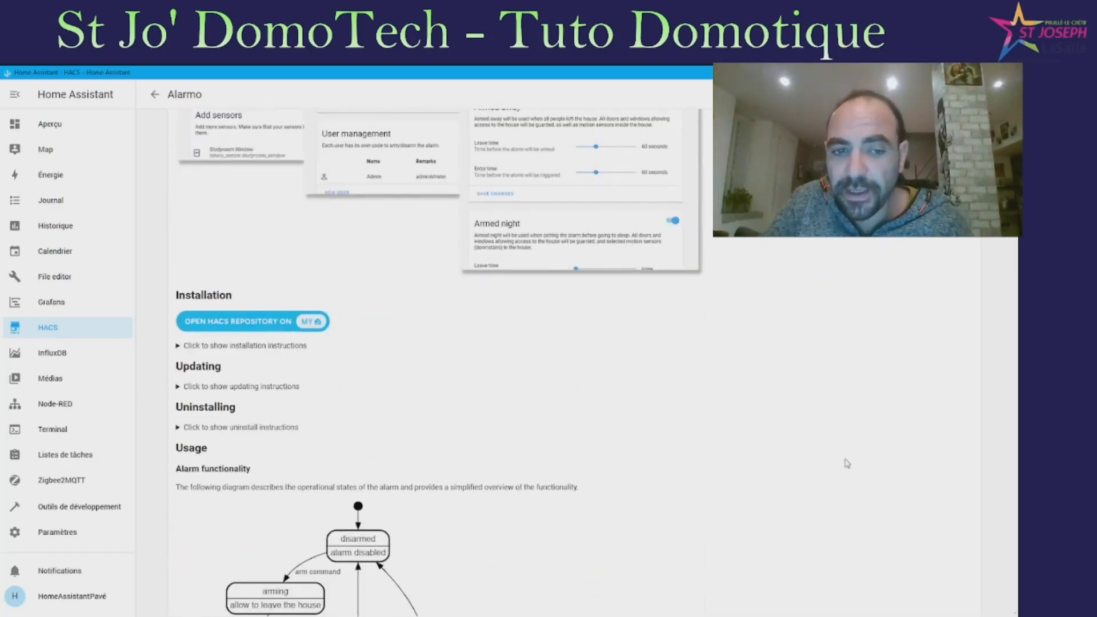
pyautogui.scroll(-20, 902, 608)
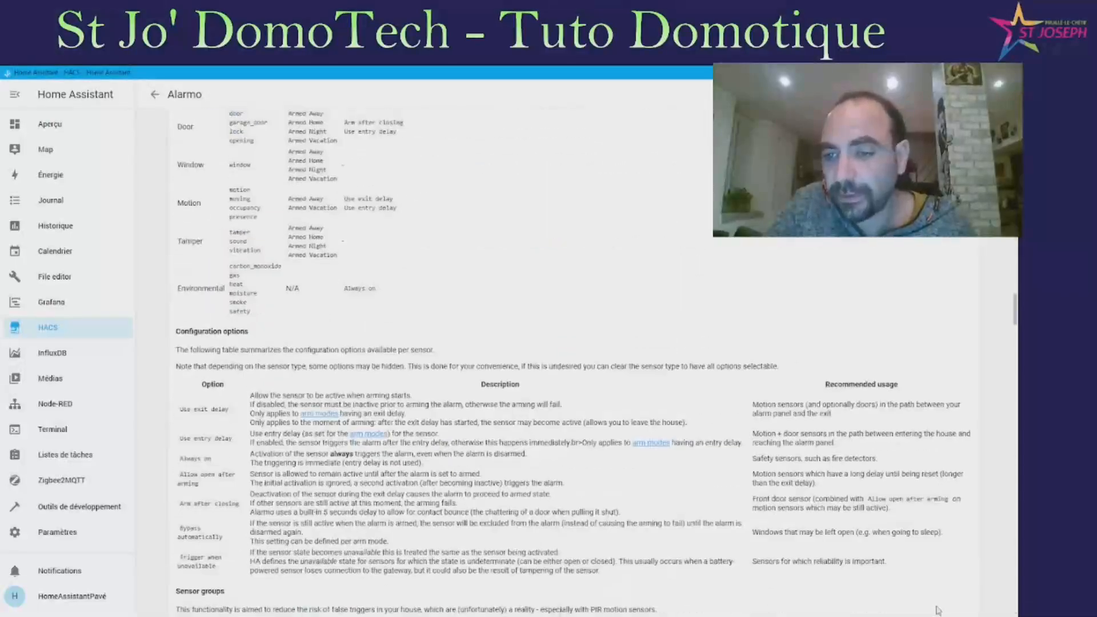
pyautogui.scroll(-10, 932, 554)
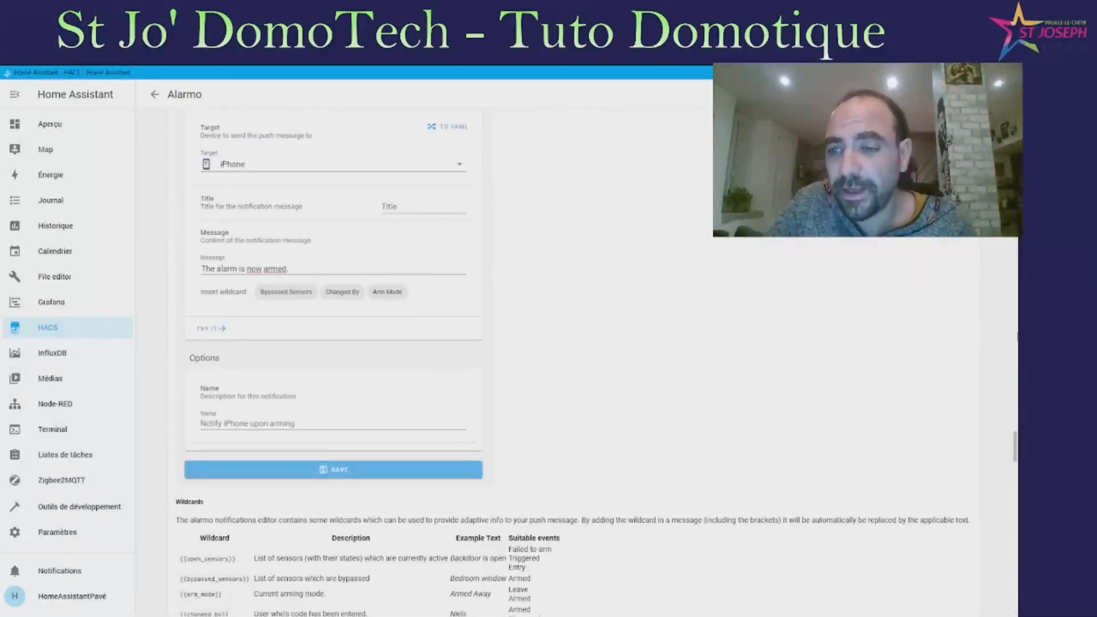
pyautogui.scroll(-10, 597, 368)
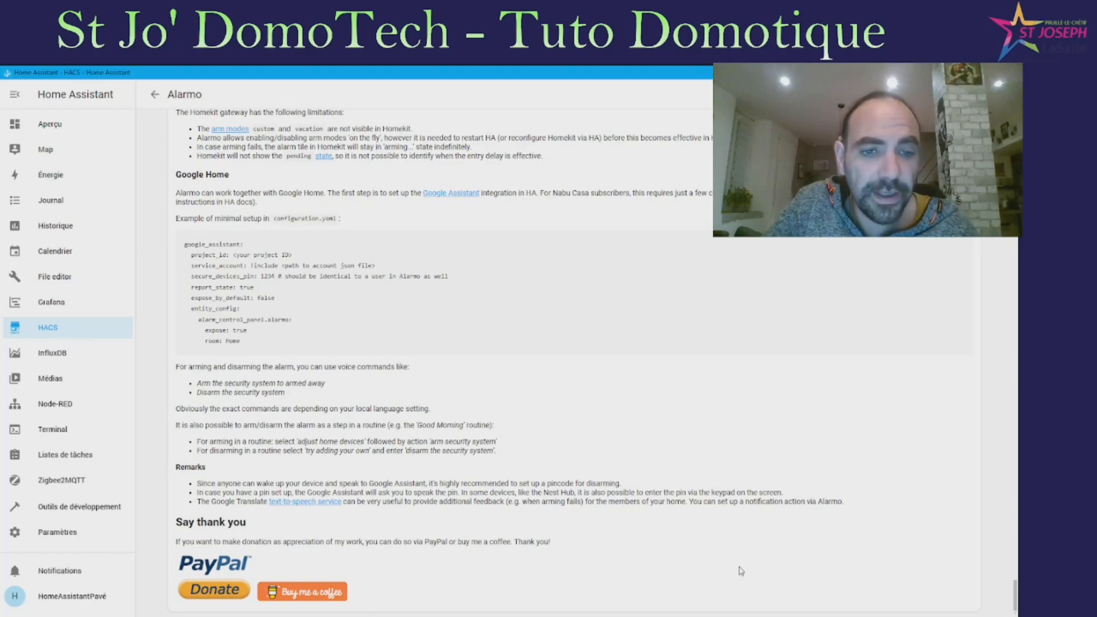
pyautogui.click(60, 536)
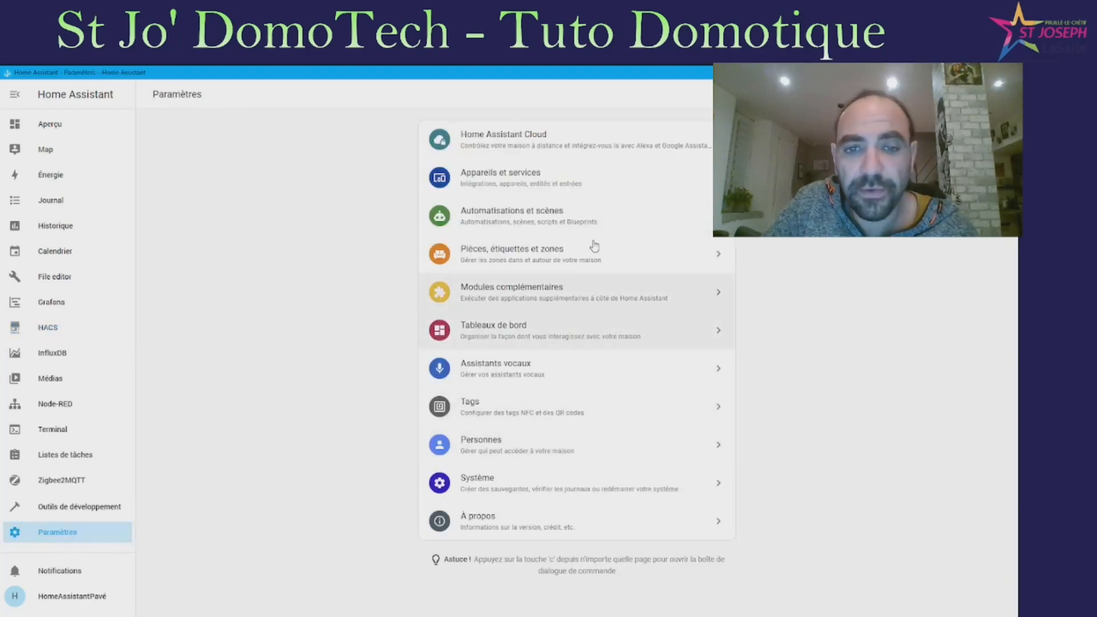
# Add the Alarmo integration from Appareils et services and open its v1.10.6 integration page
pyautogui.click(591, 183)
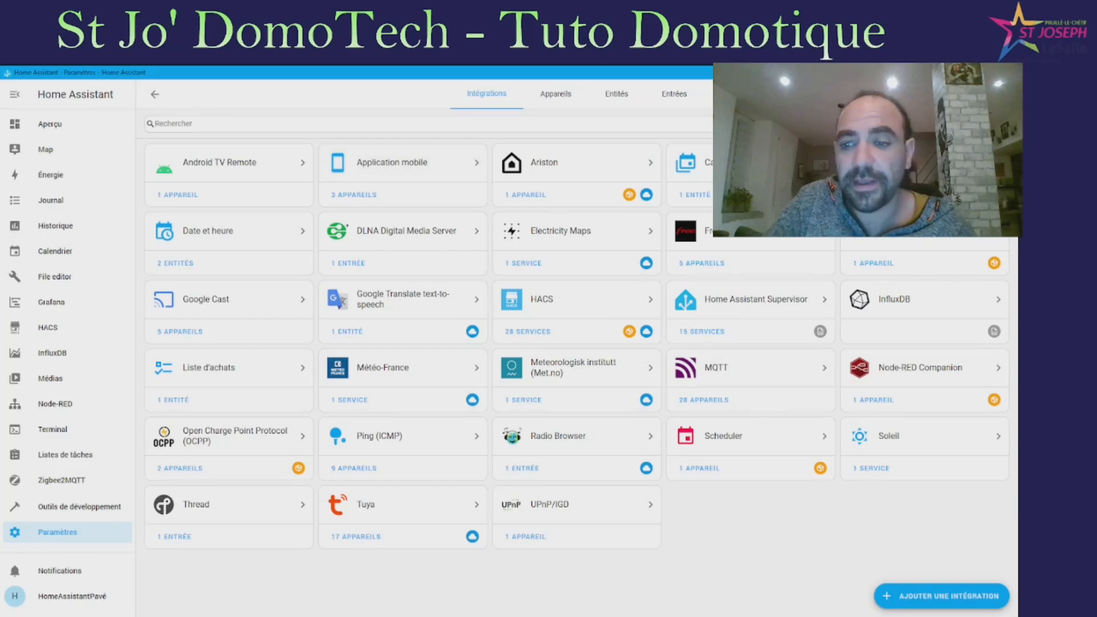
pyautogui.click(948, 597)
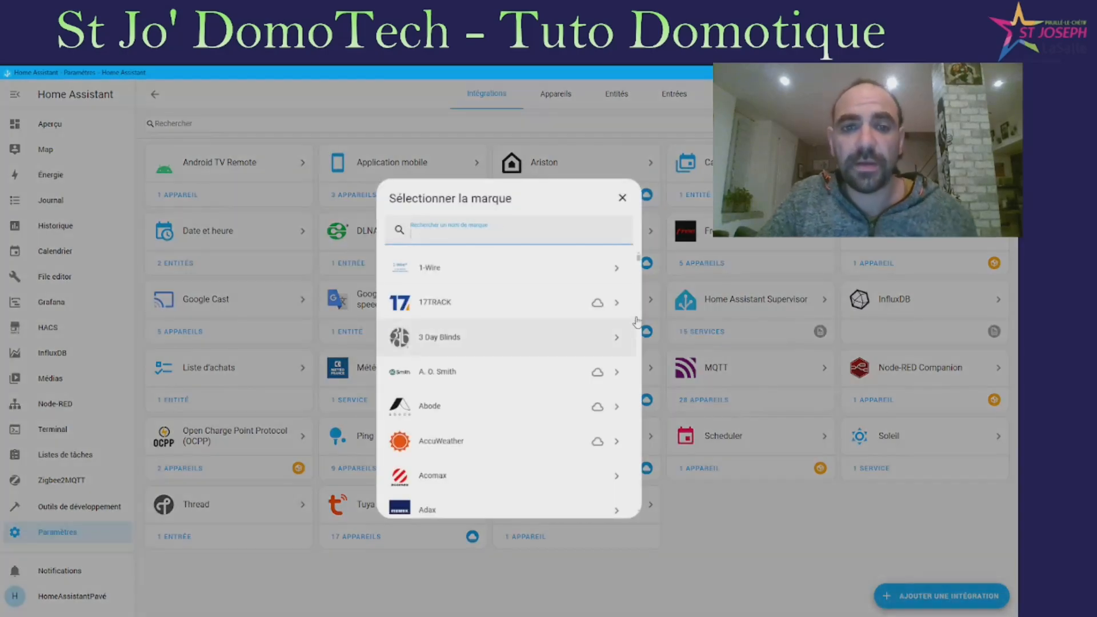
pyautogui.write('Alarmo')
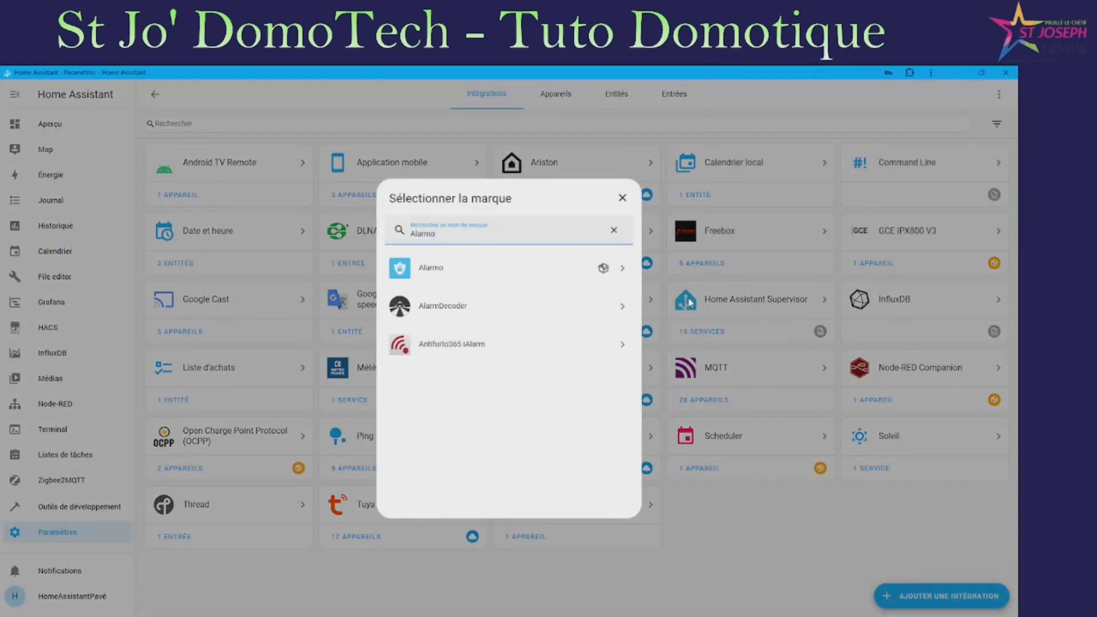
pyautogui.click(534, 266)
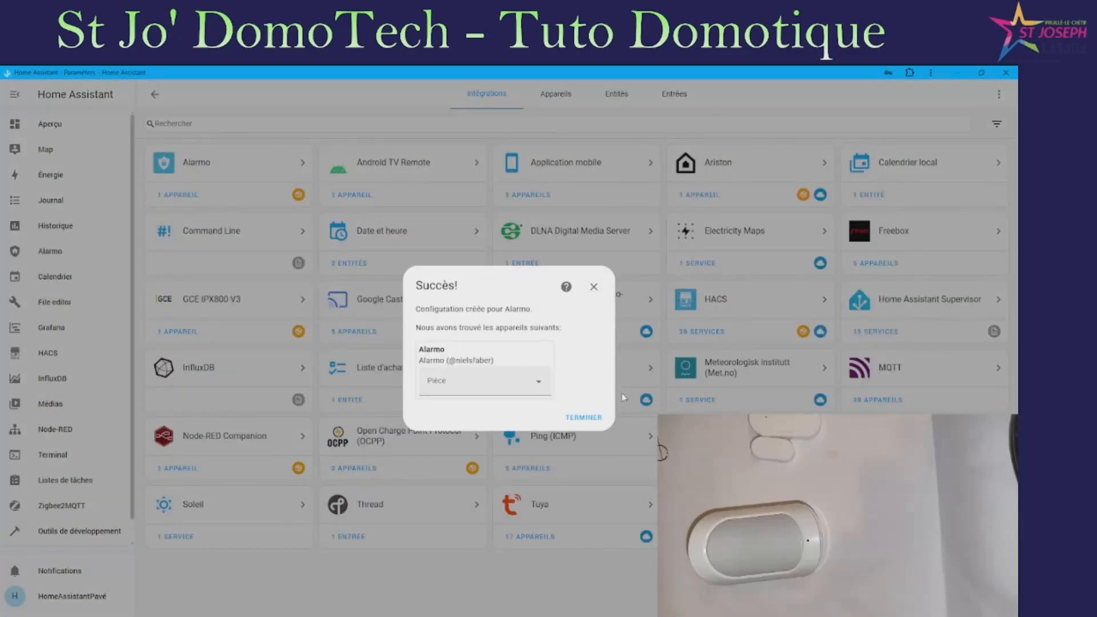
pyautogui.click(583, 417)
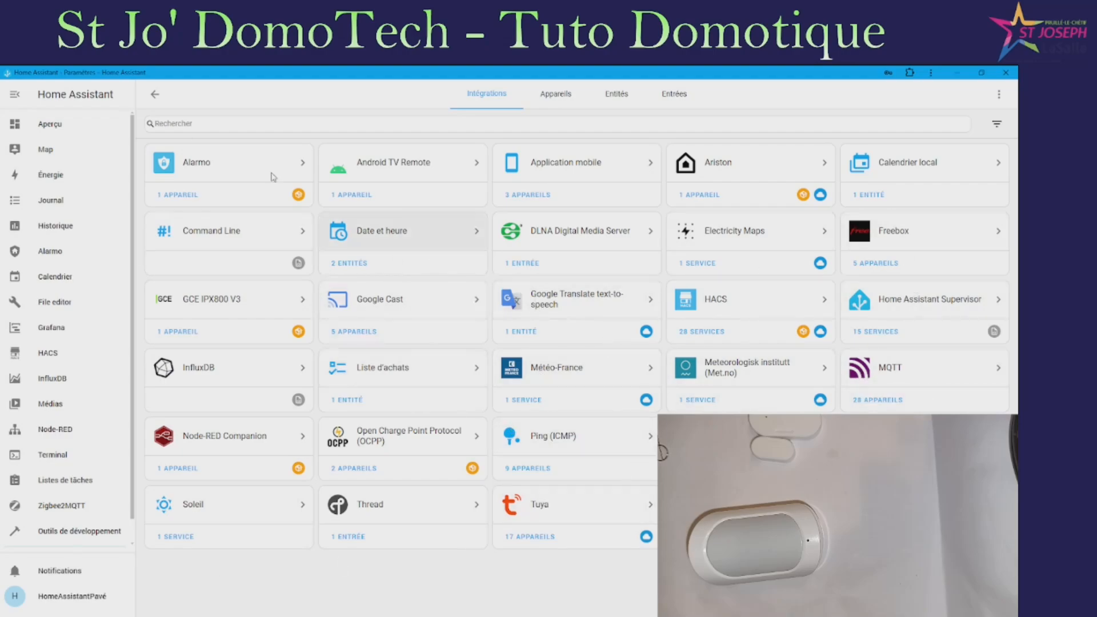
pyautogui.click(205, 173)
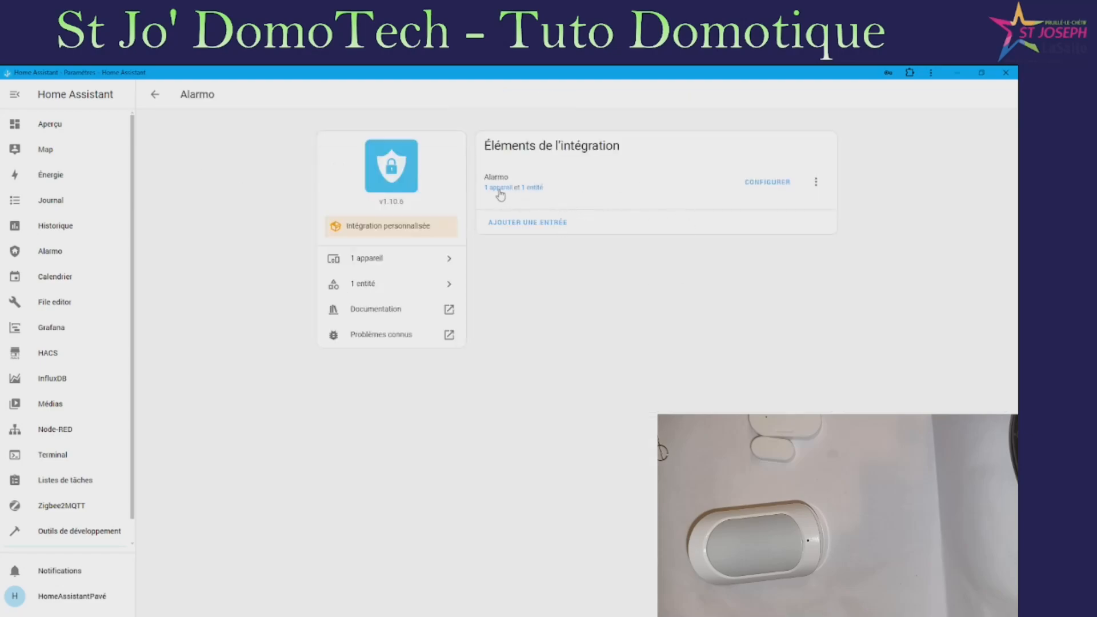
pyautogui.click(771, 184)
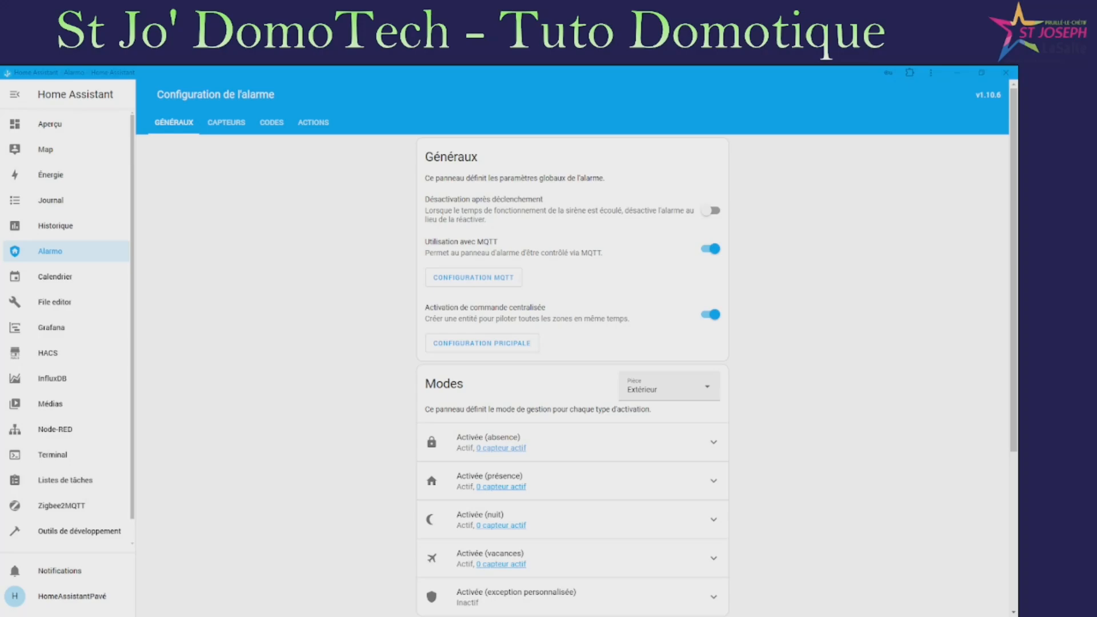
pyautogui.click(300, 616)
pyautogui.click(505, 277)
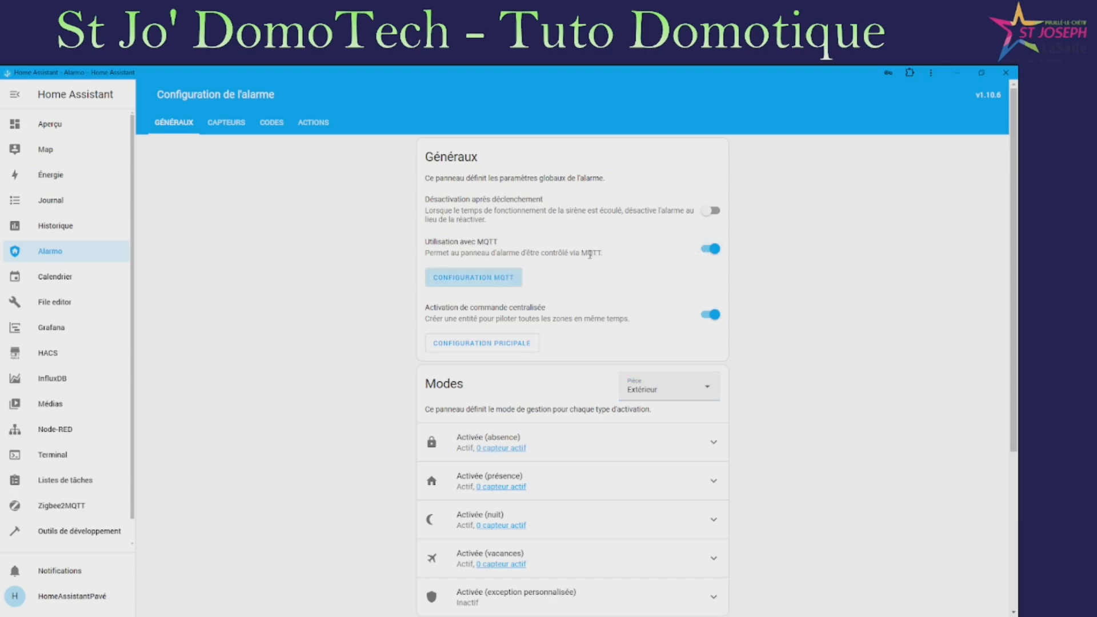
pyautogui.click(459, 282)
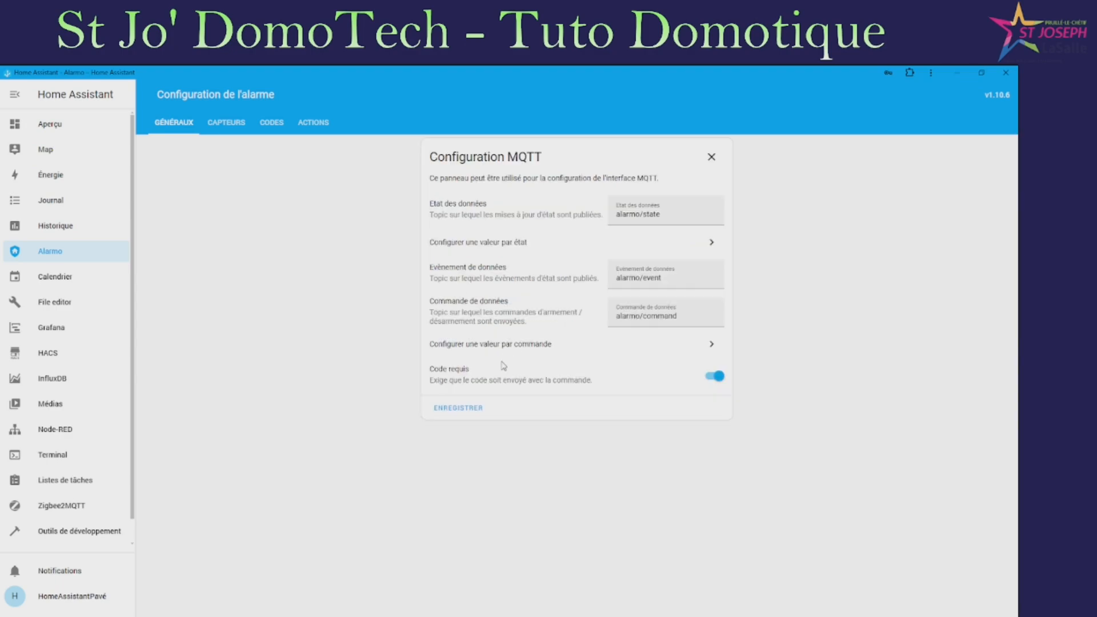
pyautogui.click(711, 157)
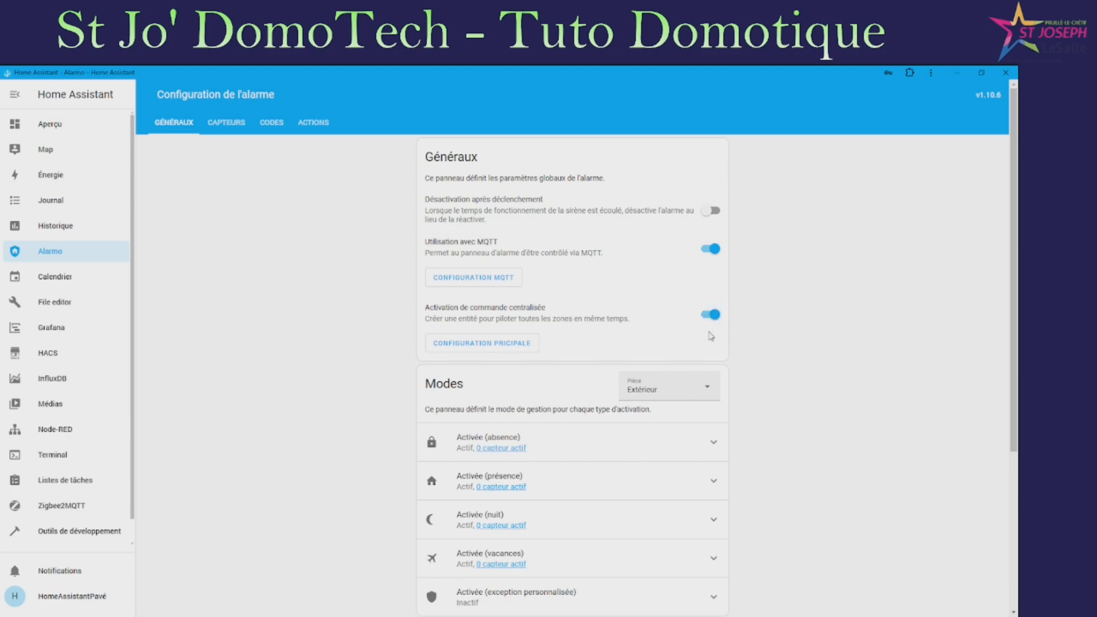
# Scroll to the Modes section and keep Extérieur as the selected area
pyautogui.scroll(-1, 648, 331)
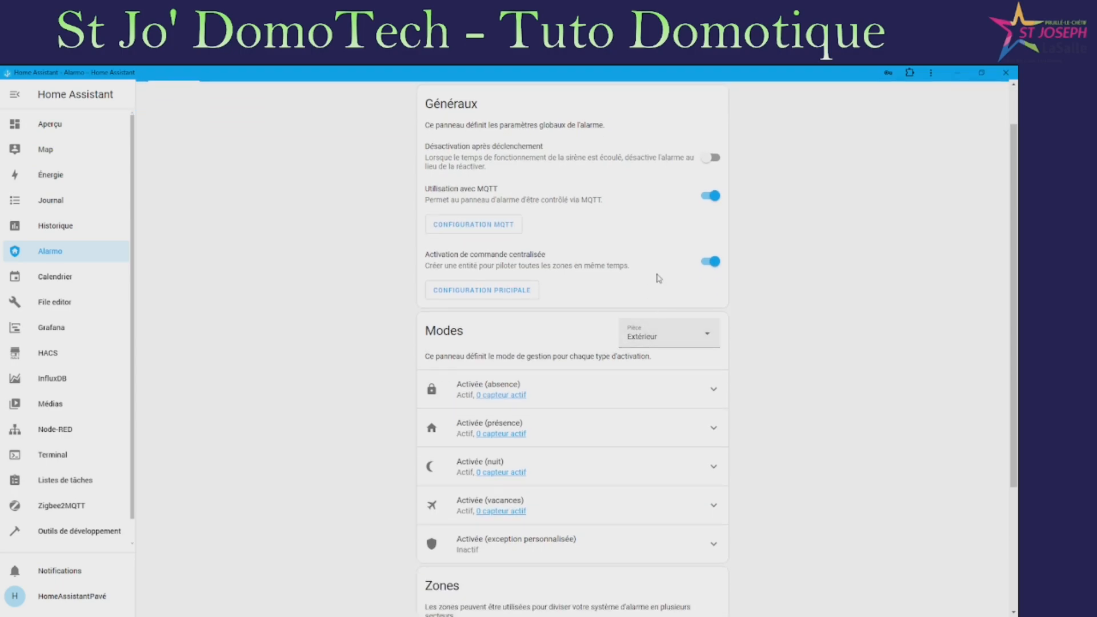
pyautogui.scroll(-2, 558, 294)
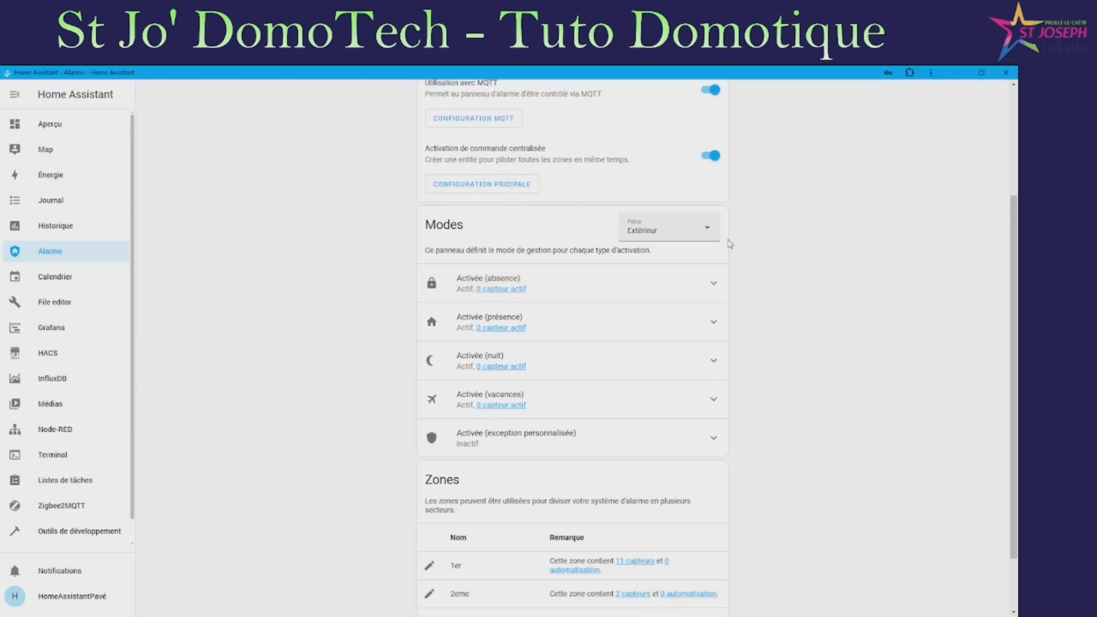
pyautogui.click(708, 236)
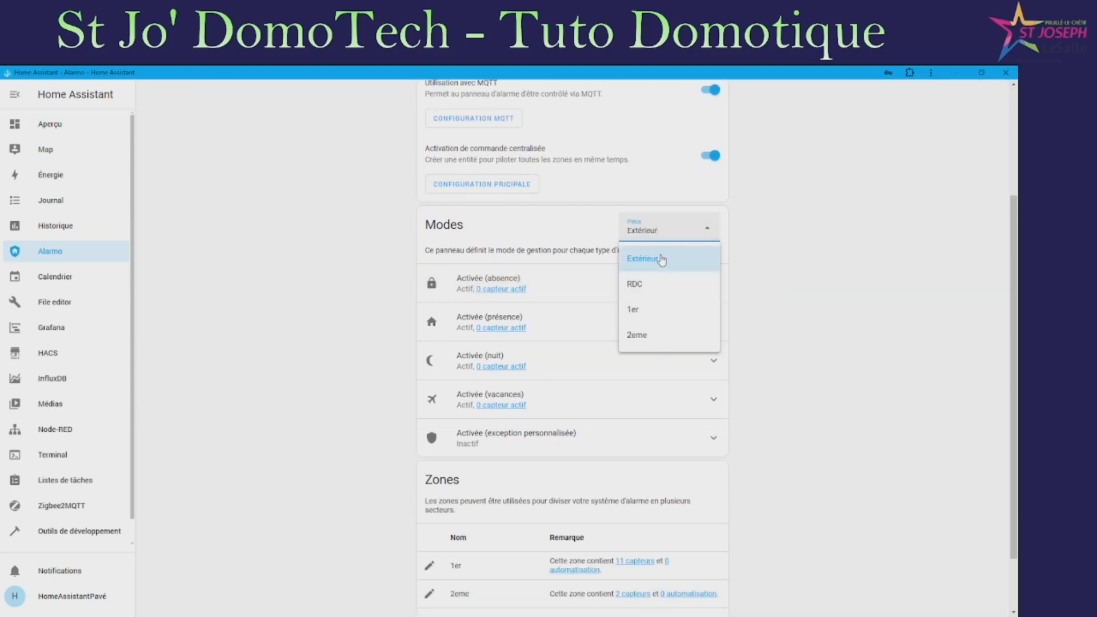
pyautogui.click(539, 234)
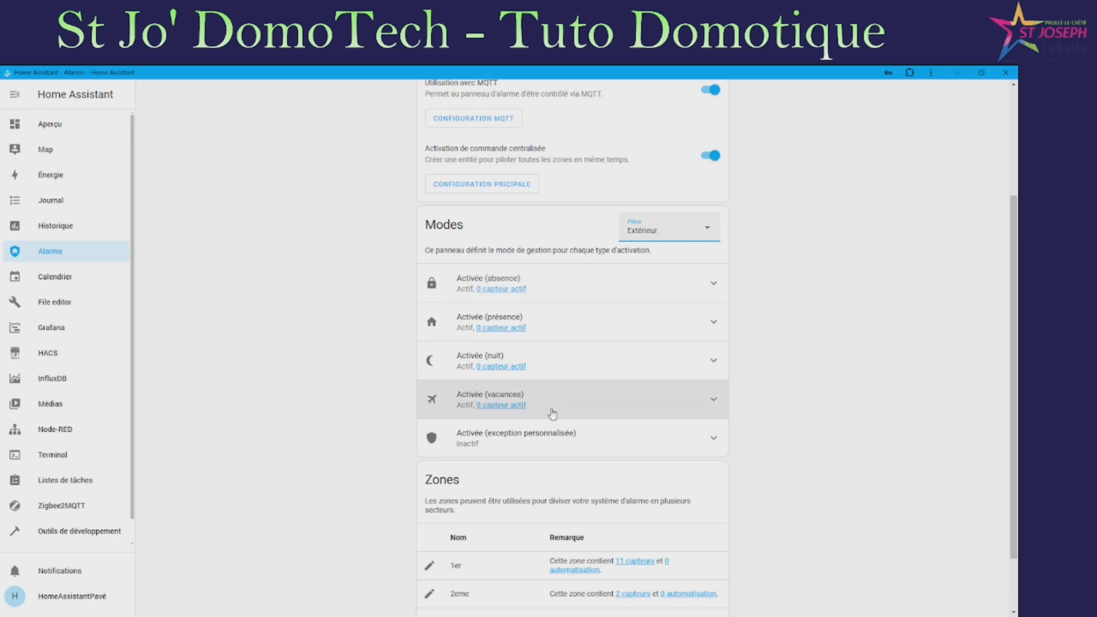
# Expand the Absence and Vacances mode rows to review their delay settings
pyautogui.click(626, 293)
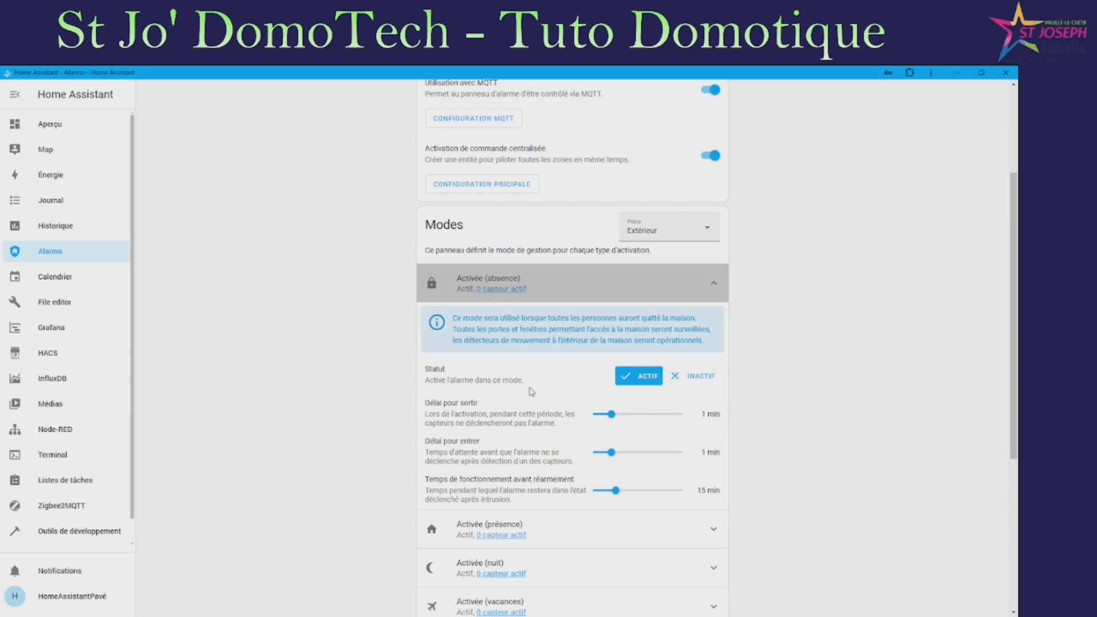
pyautogui.moveTo(615, 418)
pyautogui.moveTo(614, 450)
pyautogui.scroll(-2, 546, 414)
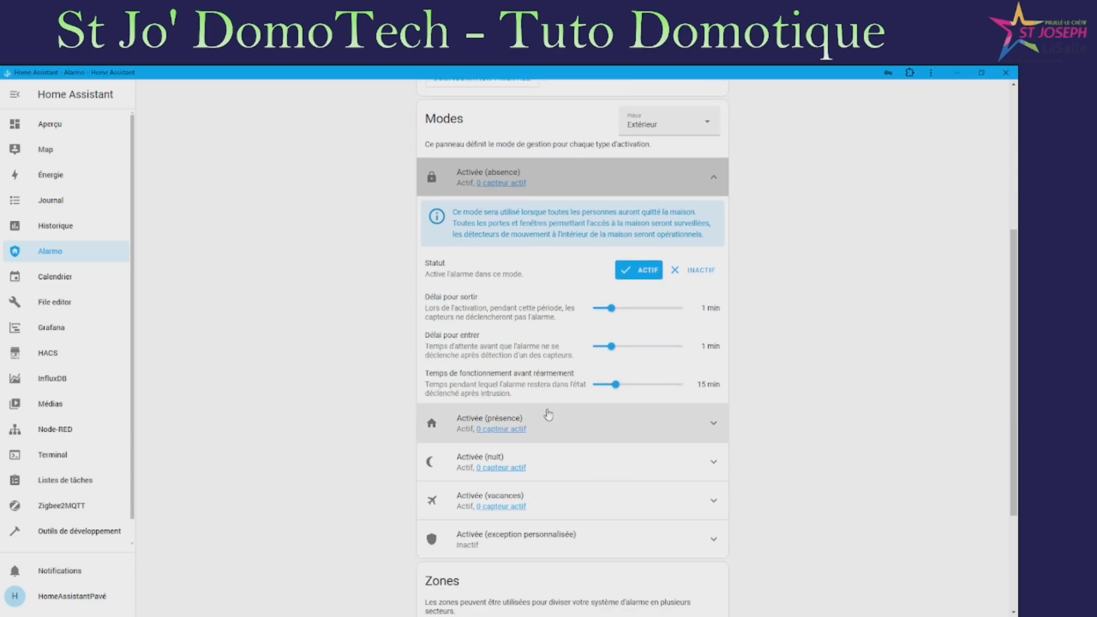
pyautogui.click(569, 501)
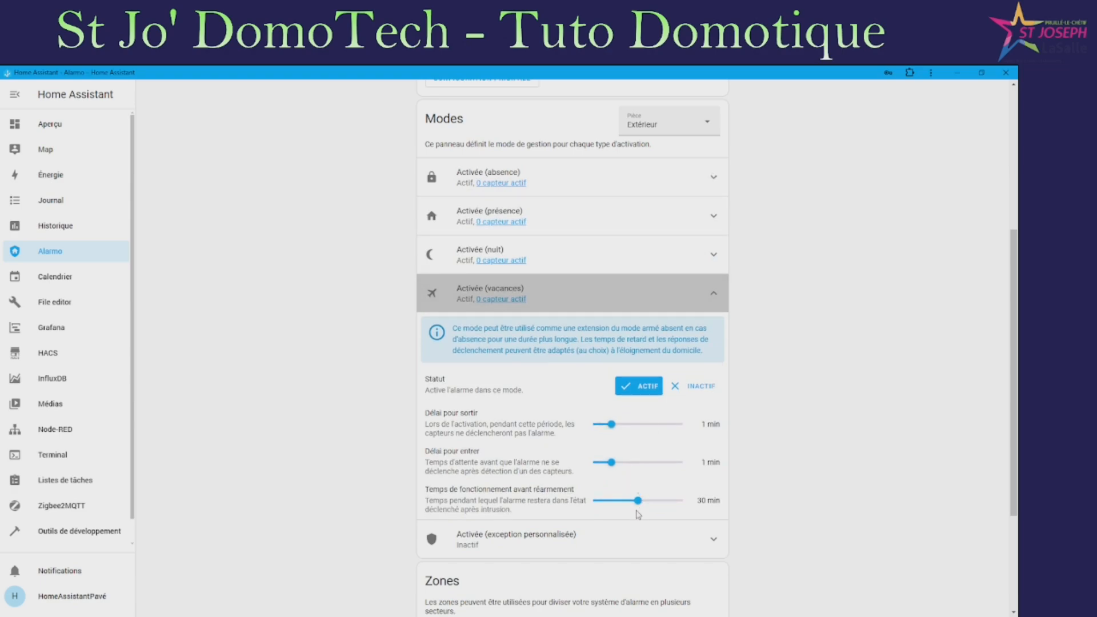
pyautogui.moveTo(640, 501)
# Expand the Présence and Nuit mode rows, then scroll down to the zone list
pyautogui.scroll(1, 546, 343)
pyautogui.click(540, 272)
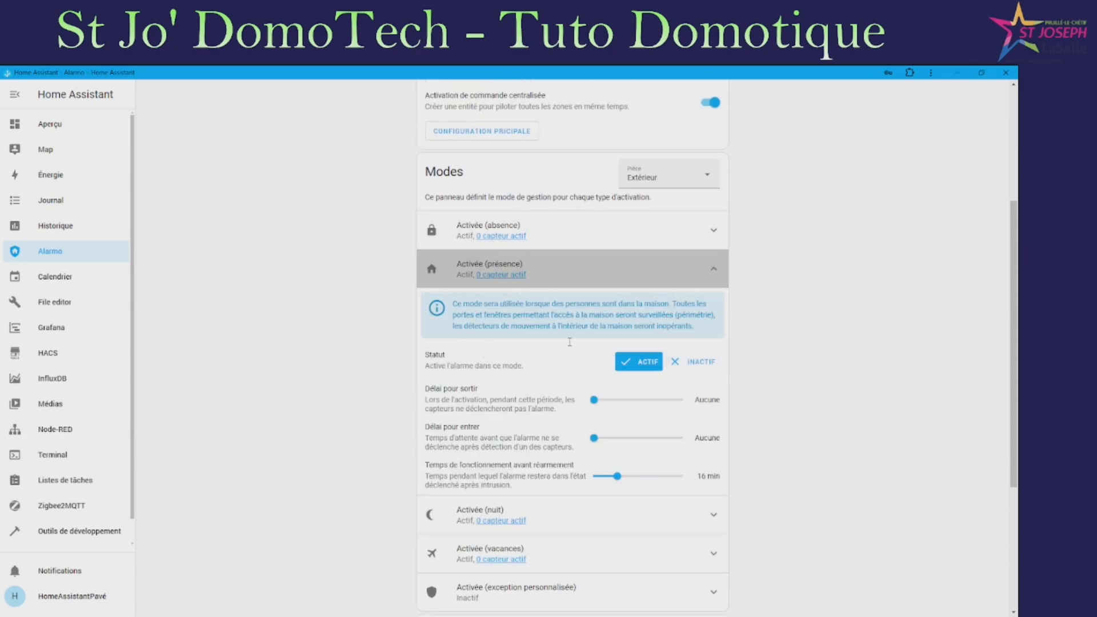
pyautogui.click(560, 519)
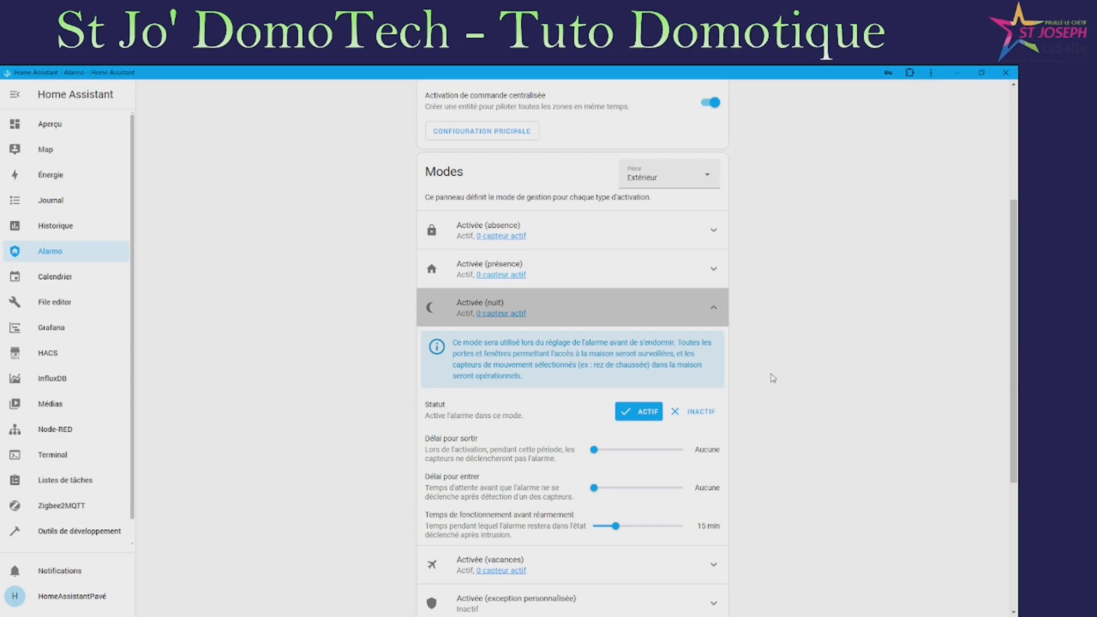
pyautogui.scroll(-4, 594, 457)
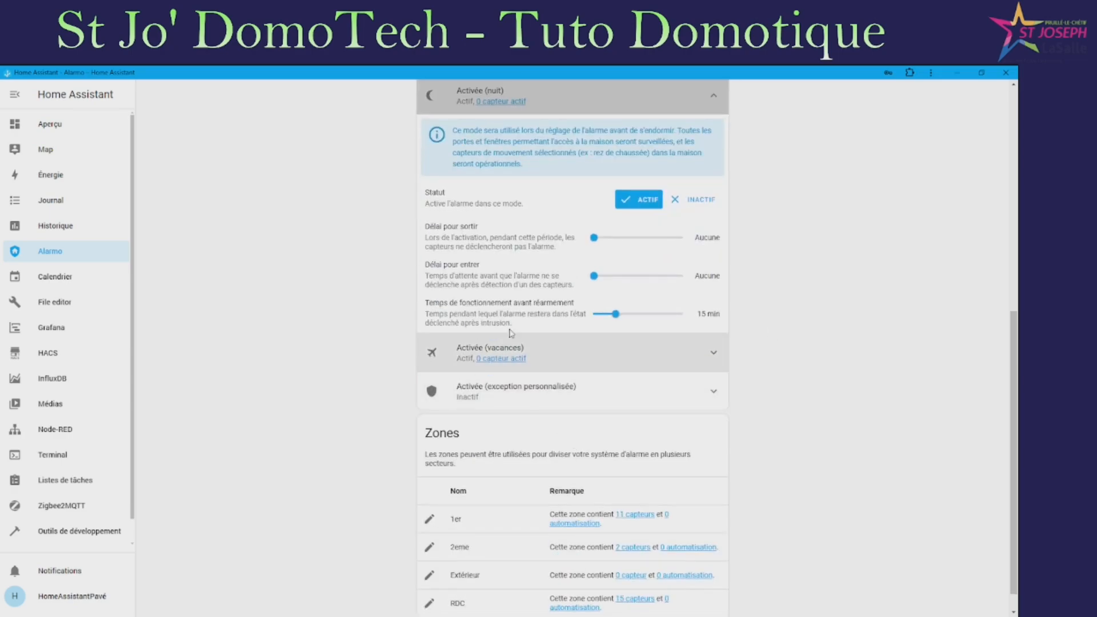
pyautogui.scroll(-1, 479, 417)
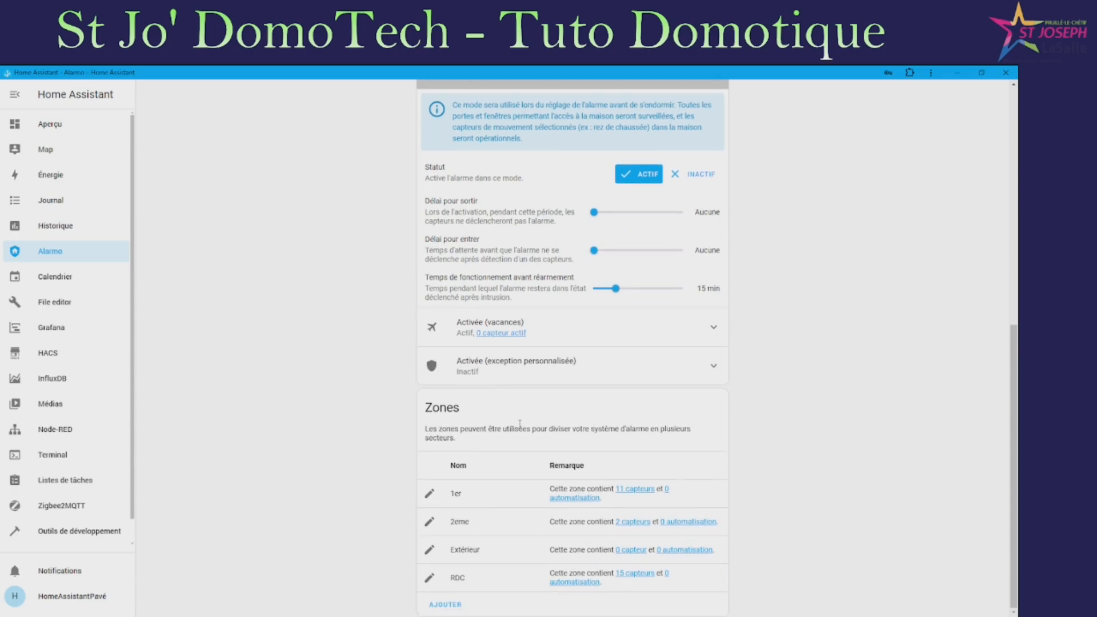
pyautogui.click(446, 605)
pyautogui.click(481, 347)
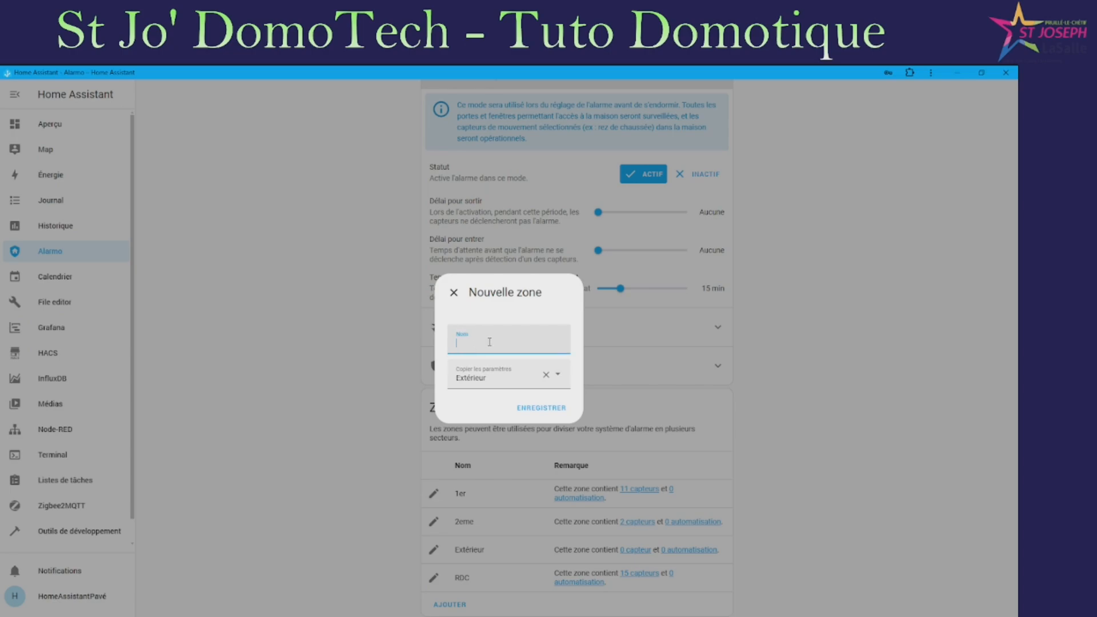
pyautogui.write('erer')
pyautogui.press('BackSpace')
pyautogui.press('BackSpace')
pyautogui.press('BackSpace')
pyautogui.click(856, 409)
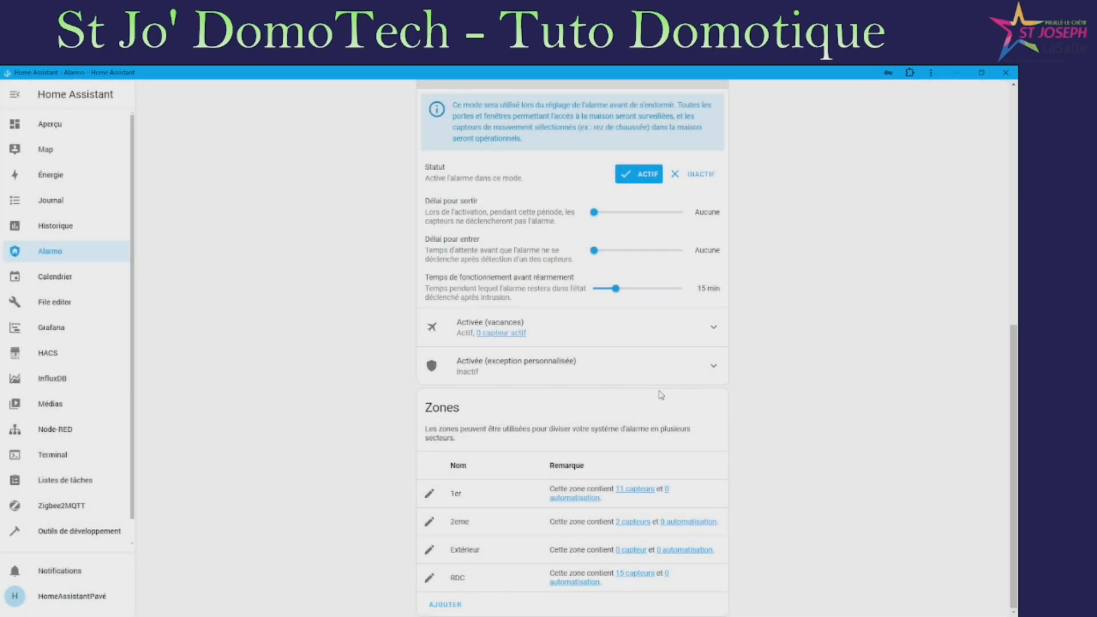
pyautogui.scroll(6, 661, 395)
pyautogui.doubleClick(682, 247)
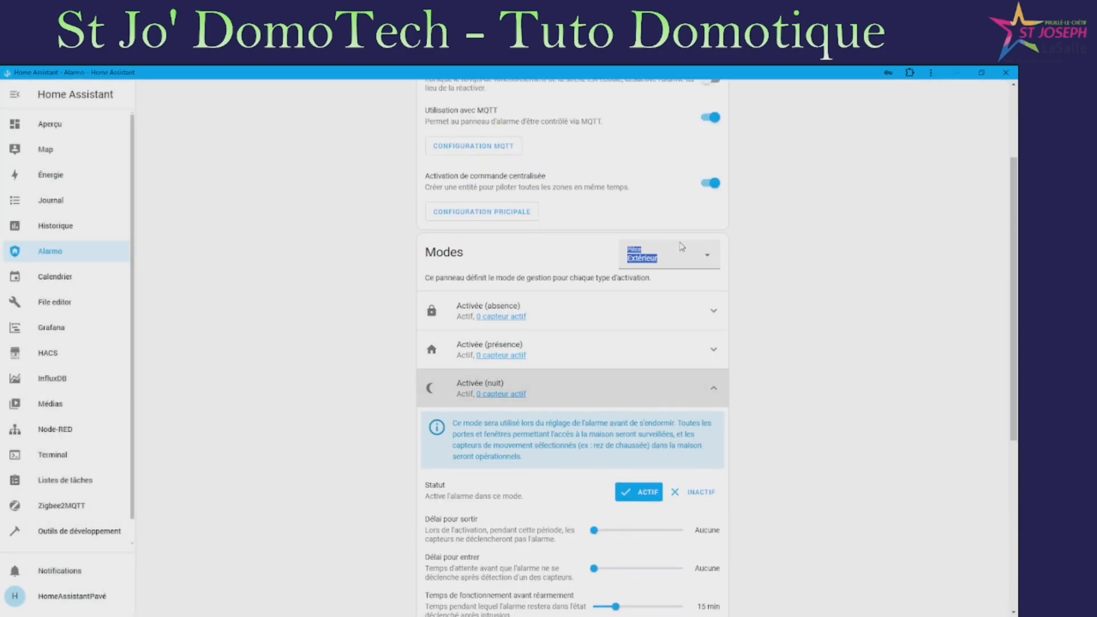
pyautogui.click(700, 263)
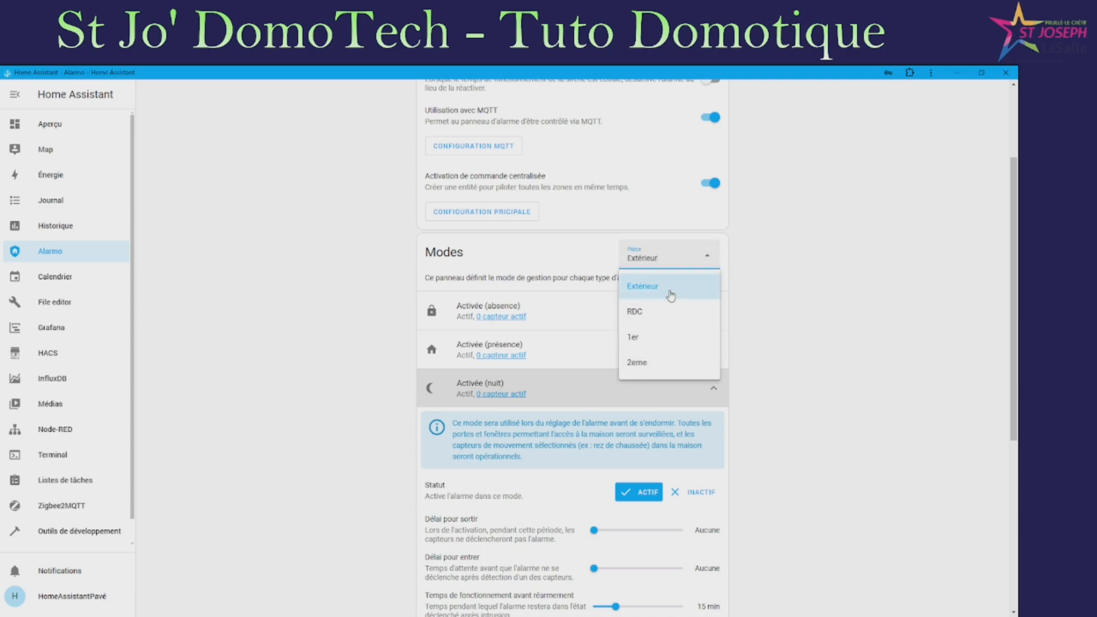
pyautogui.click(786, 265)
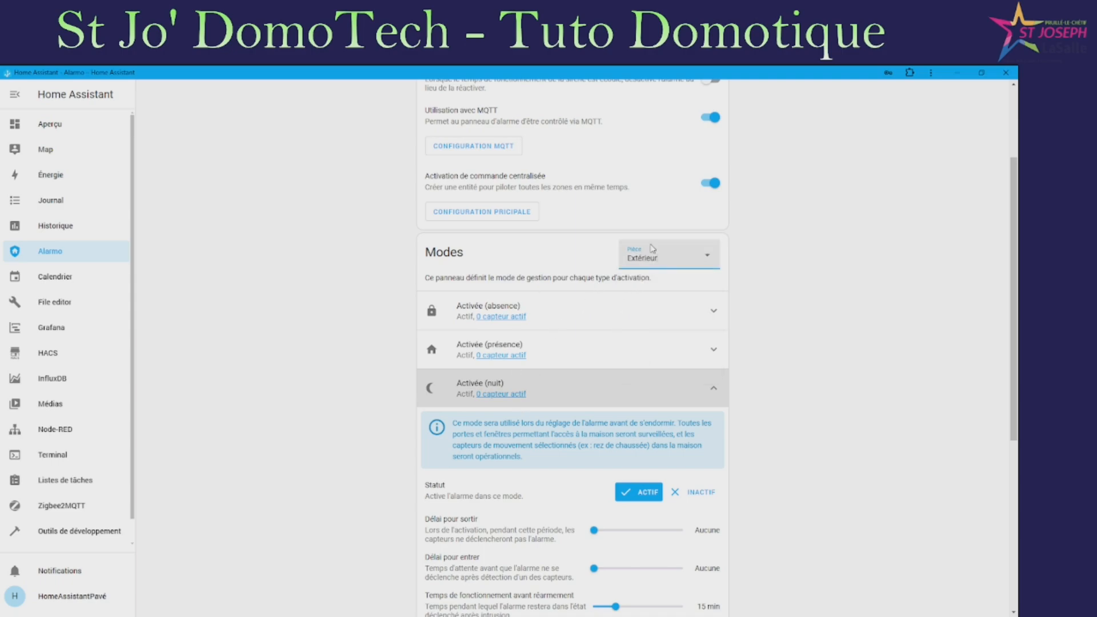
pyautogui.scroll(3, 743, 343)
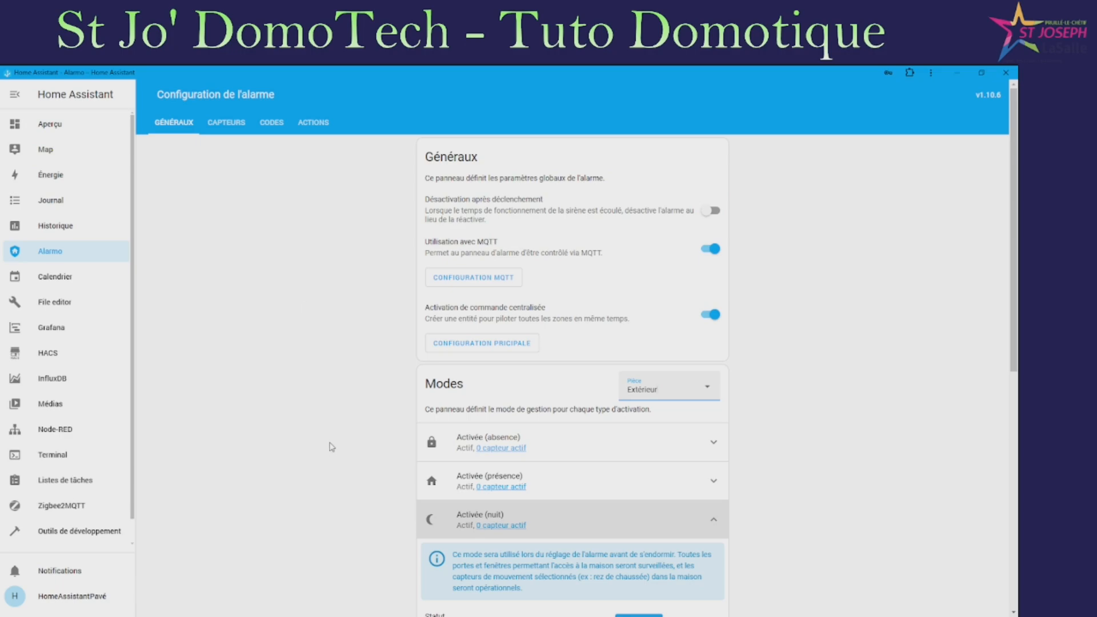
# Set the Baie couloir D sensor's zone to RDC and deselect Présence mode
pyautogui.click(227, 124)
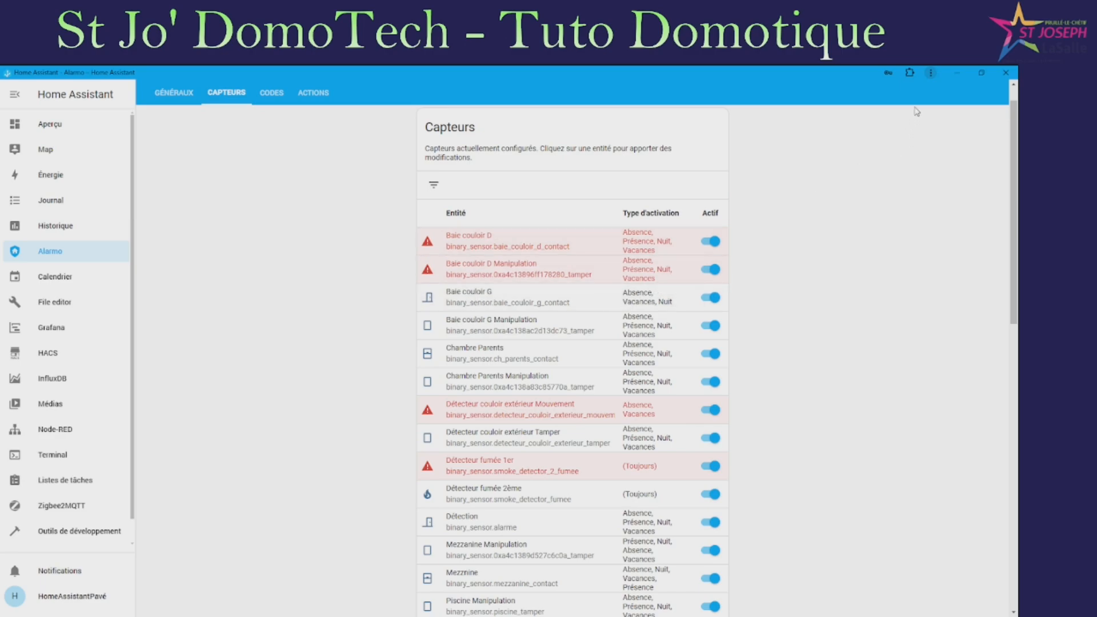
pyautogui.click(509, 250)
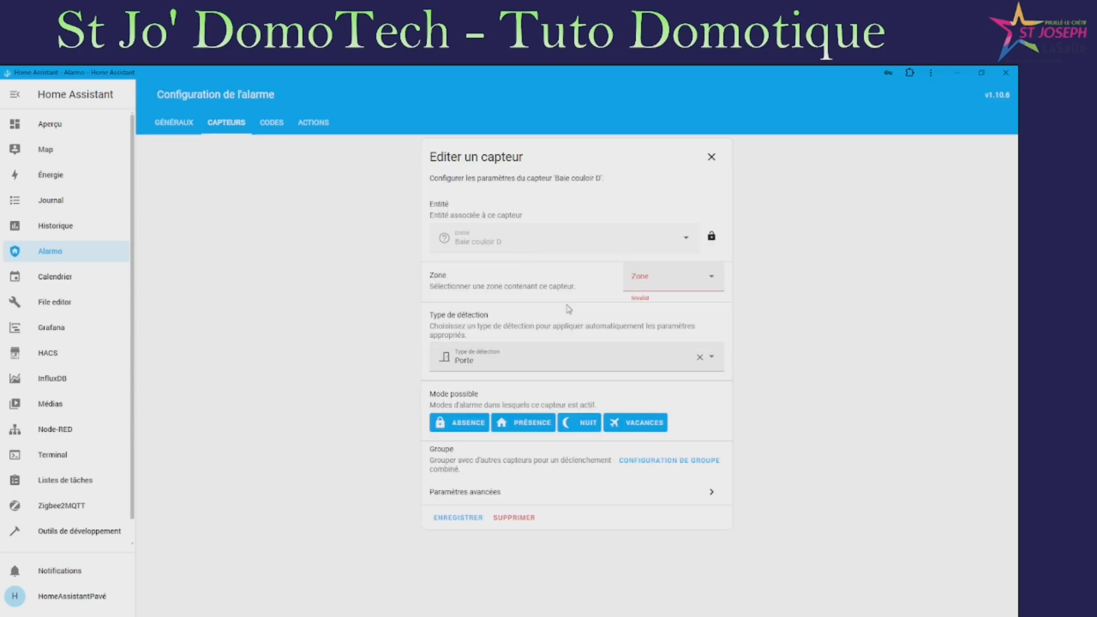
pyautogui.click(714, 282)
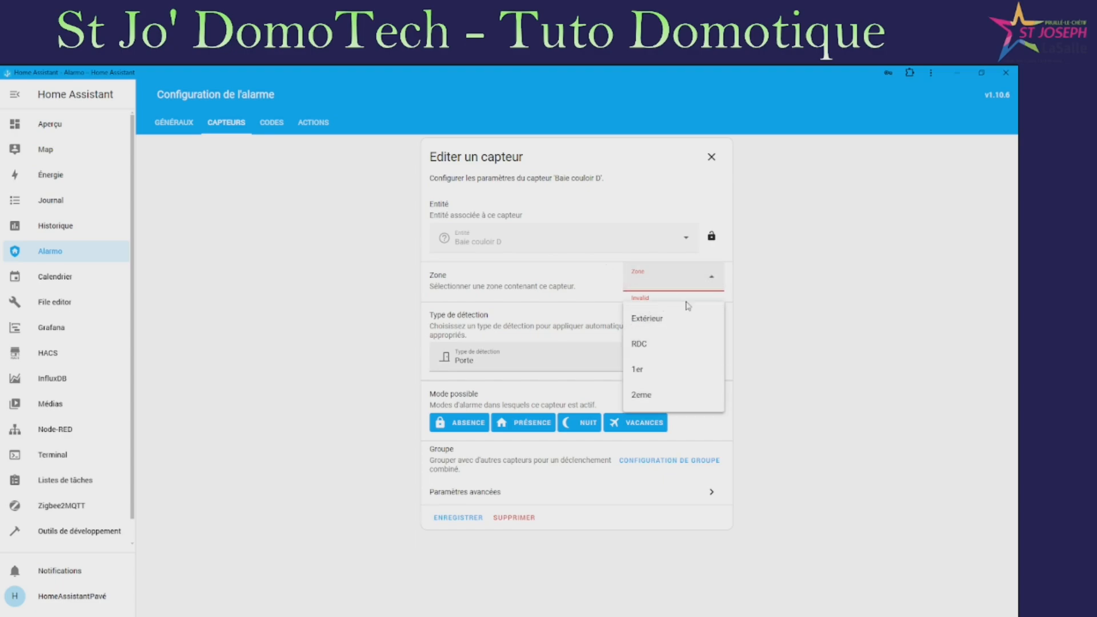
pyautogui.click(649, 345)
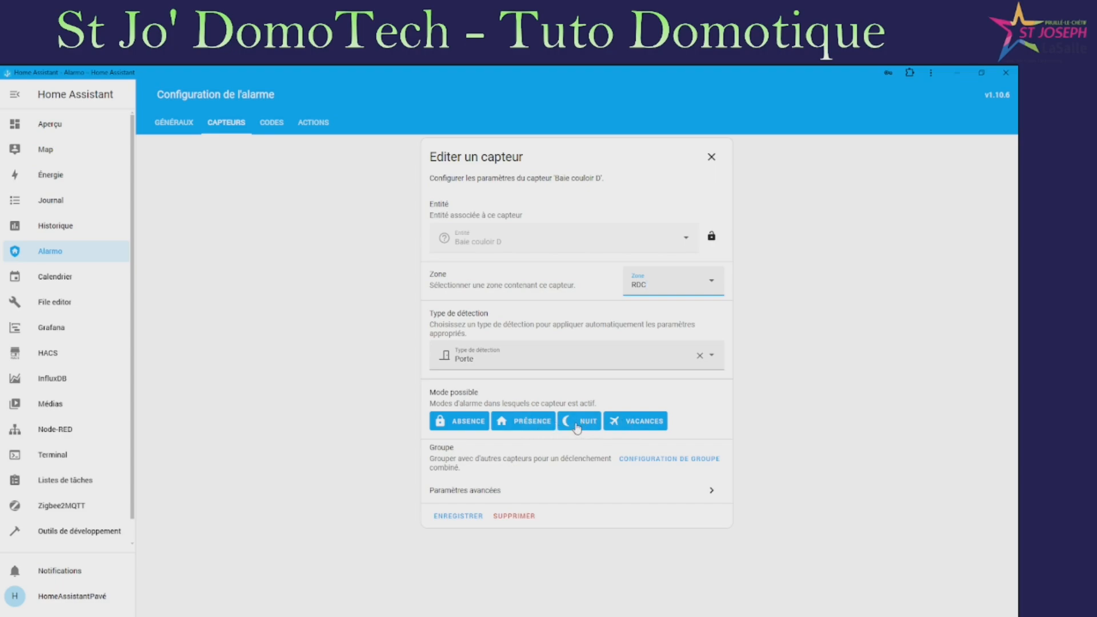
pyautogui.click(537, 423)
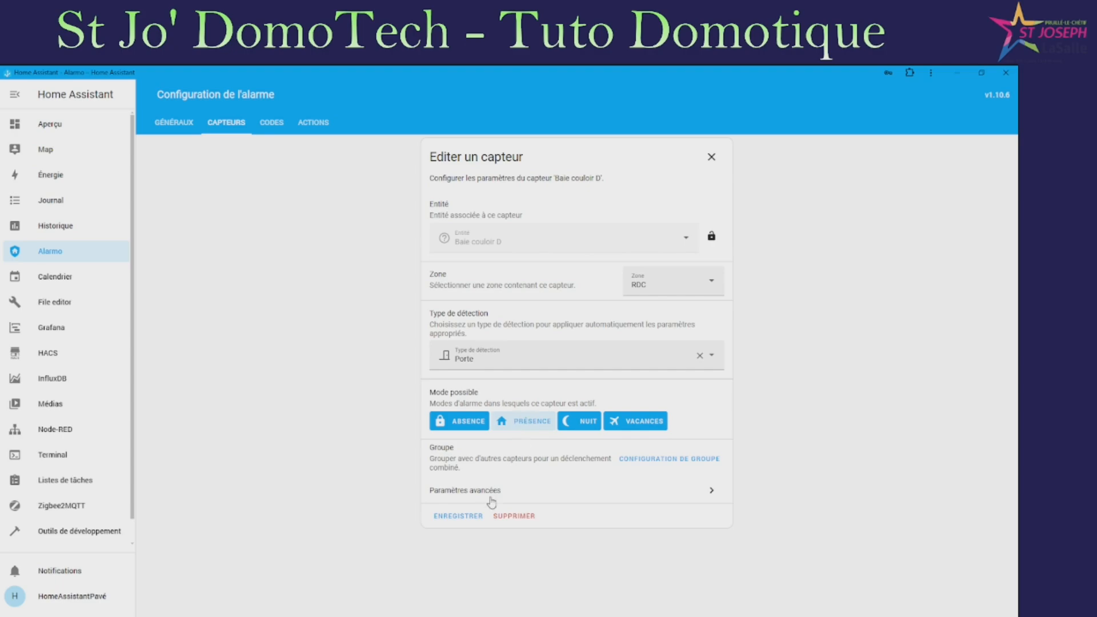
# Turn off the exit and entry delays in Baie couloir D's advanced settings
pyautogui.click(510, 494)
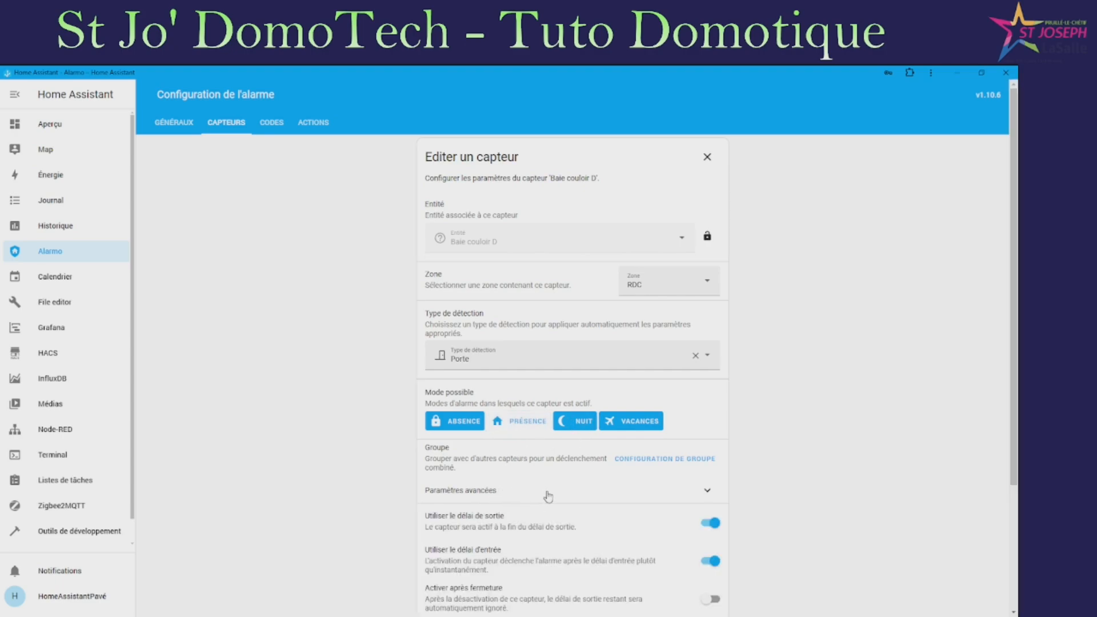
pyautogui.scroll(-3, 628, 435)
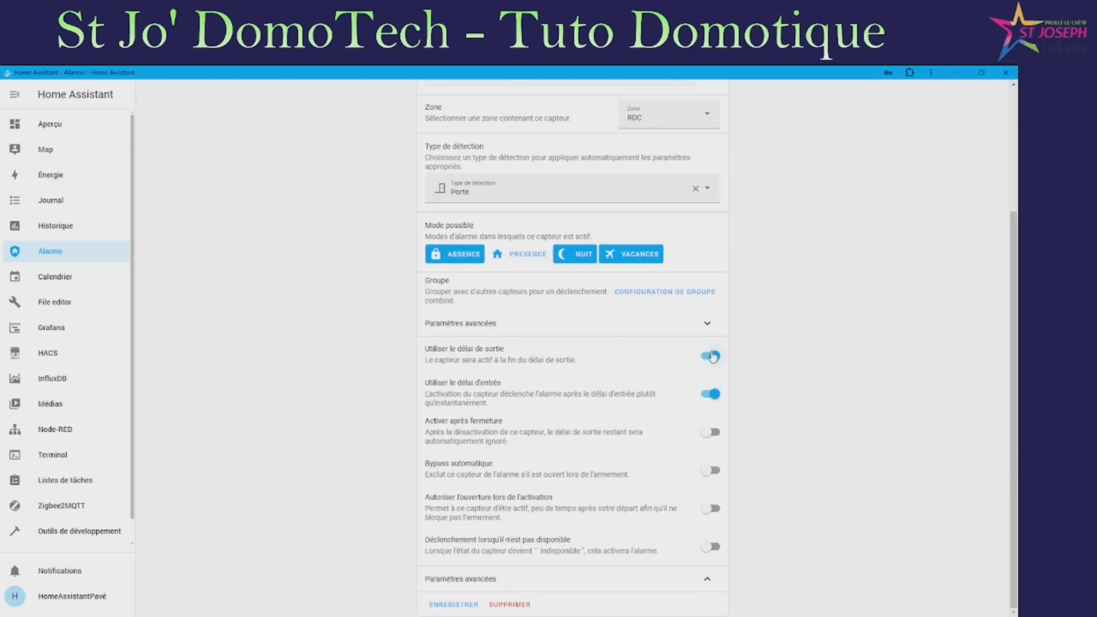
pyautogui.click(710, 355)
pyautogui.click(710, 395)
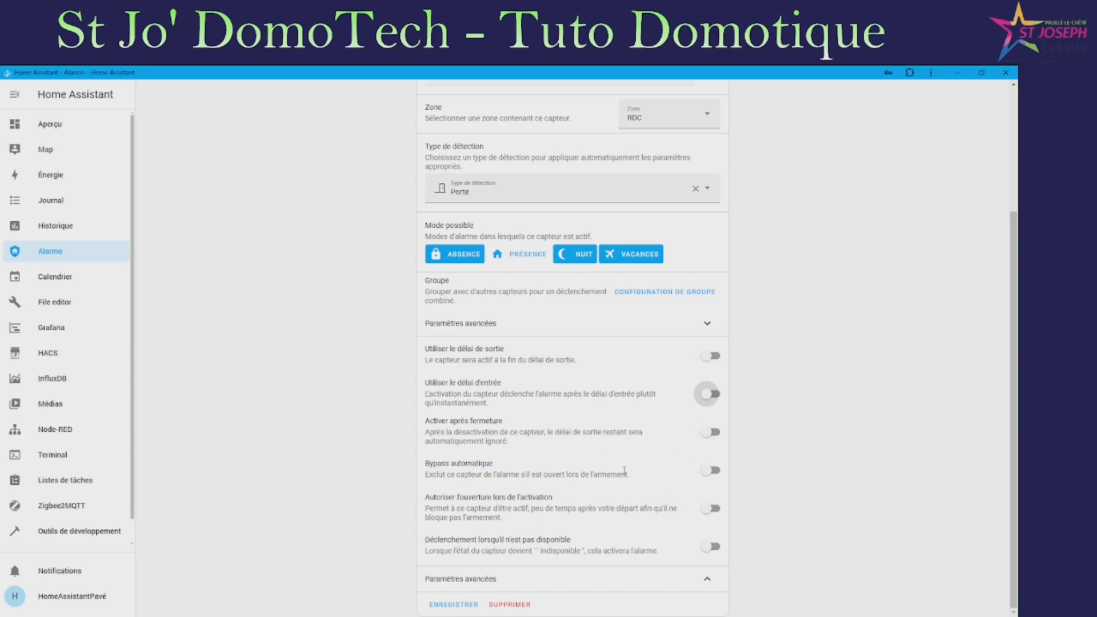
# Try automatic bypass with night mode, switch it back off, and save the sensor
pyautogui.click(709, 473)
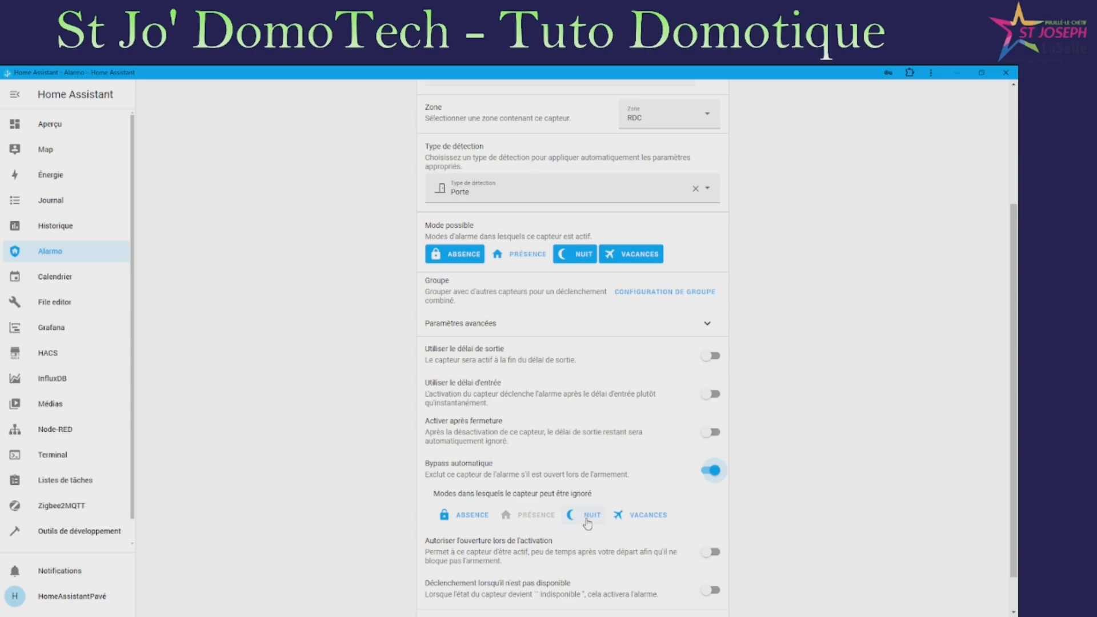
pyautogui.click(590, 525)
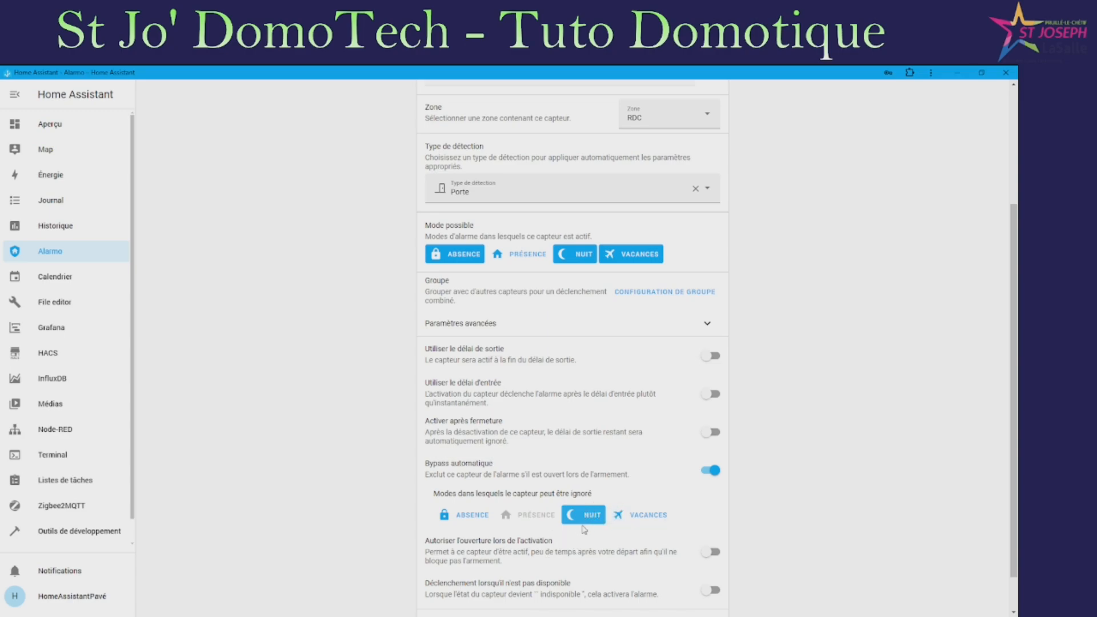
pyautogui.click(710, 470)
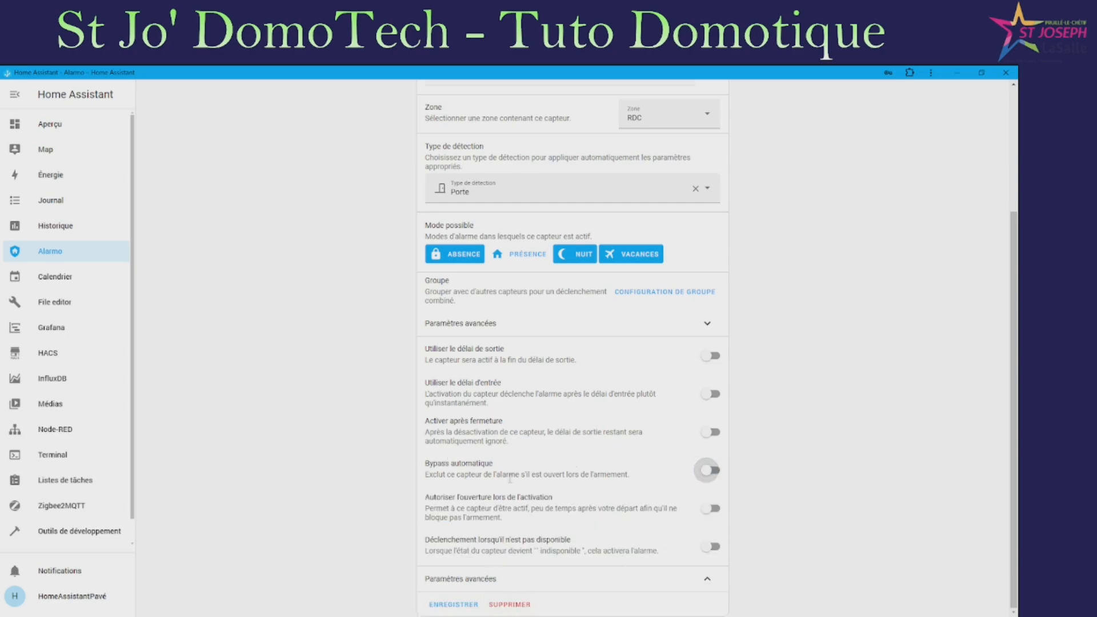
pyautogui.click(461, 605)
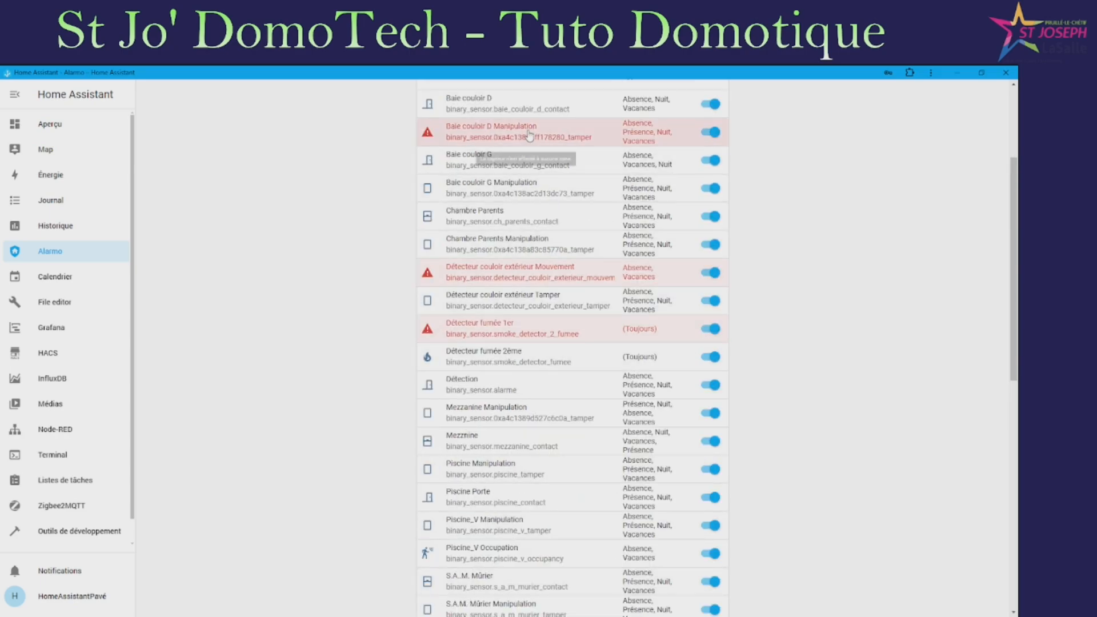
# Assign the Baie couloir D Manipulation tamper sensor to zone RDC, check advanced parameters, and save
pyautogui.click(530, 135)
pyautogui.click(680, 292)
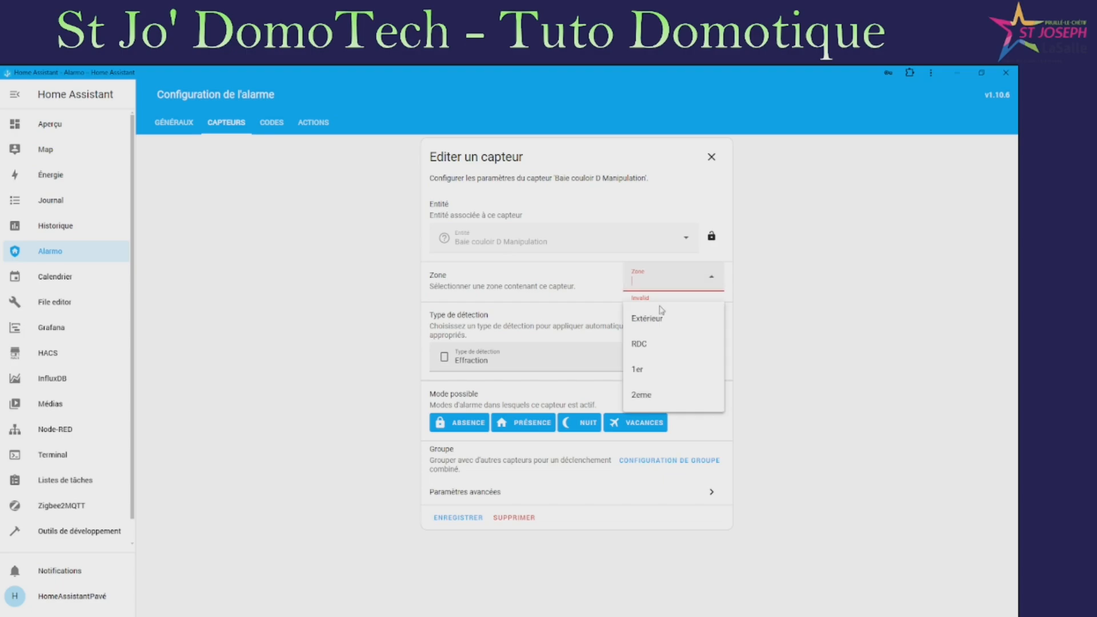
pyautogui.click(644, 345)
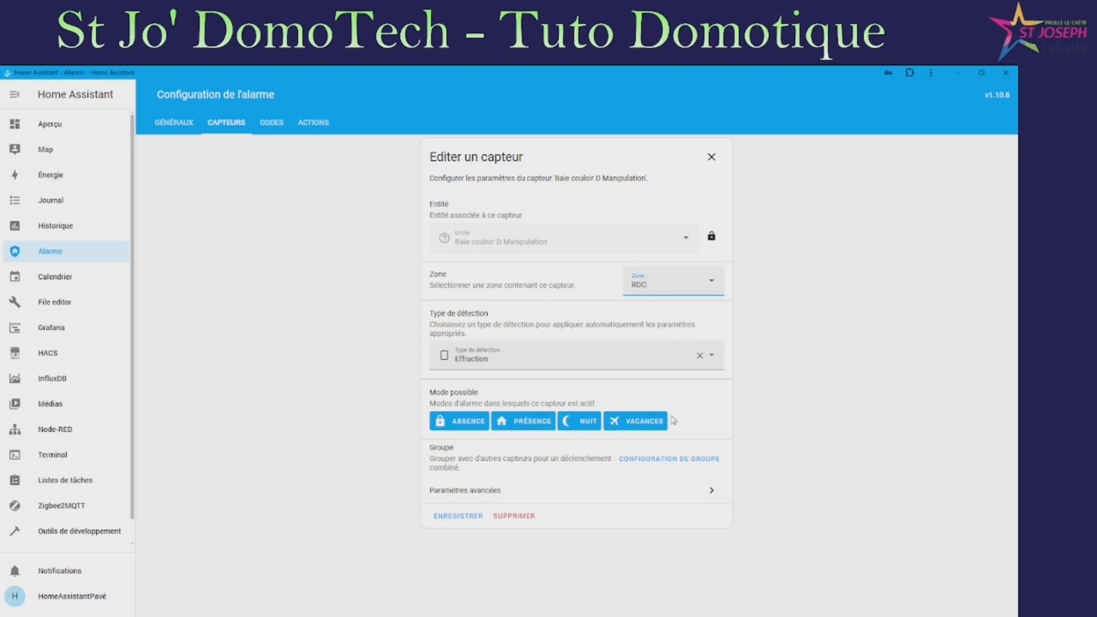
pyautogui.click(484, 490)
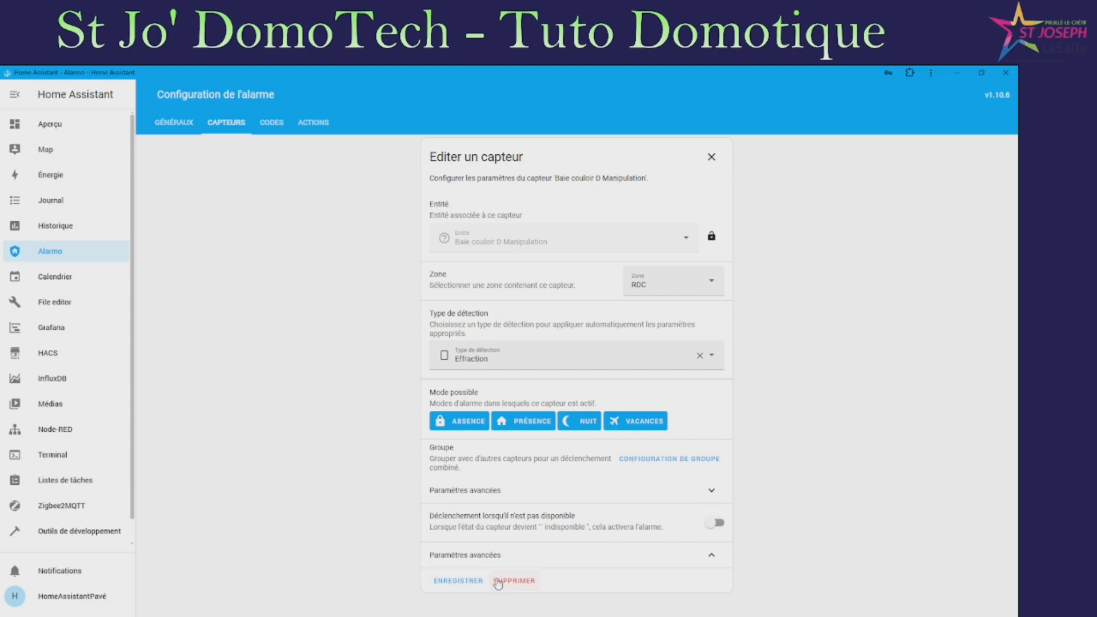
pyautogui.click(460, 582)
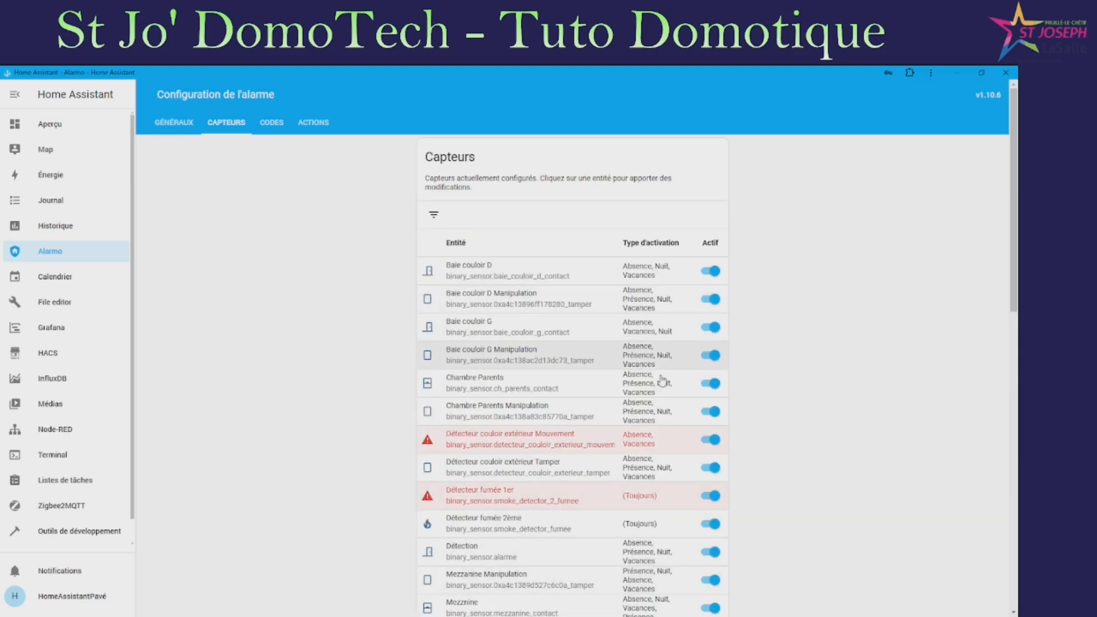
# Put the Détecteur couloir extérieur Mouvement sensor in zone 1er, review advanced parameters, and save
pyautogui.click(583, 448)
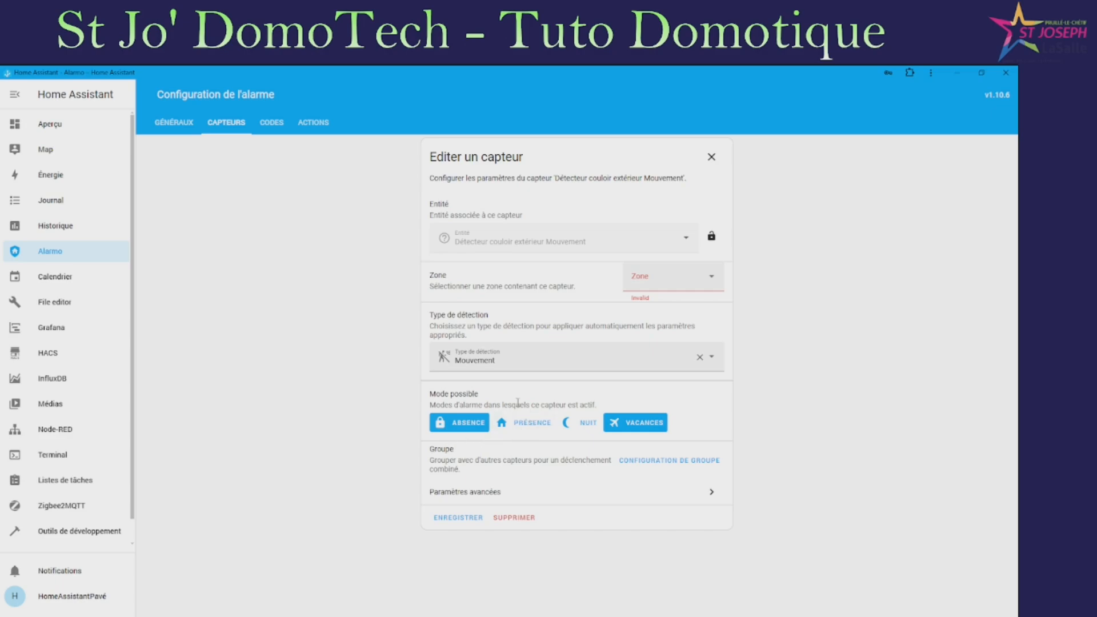
pyautogui.click(667, 280)
pyautogui.click(646, 370)
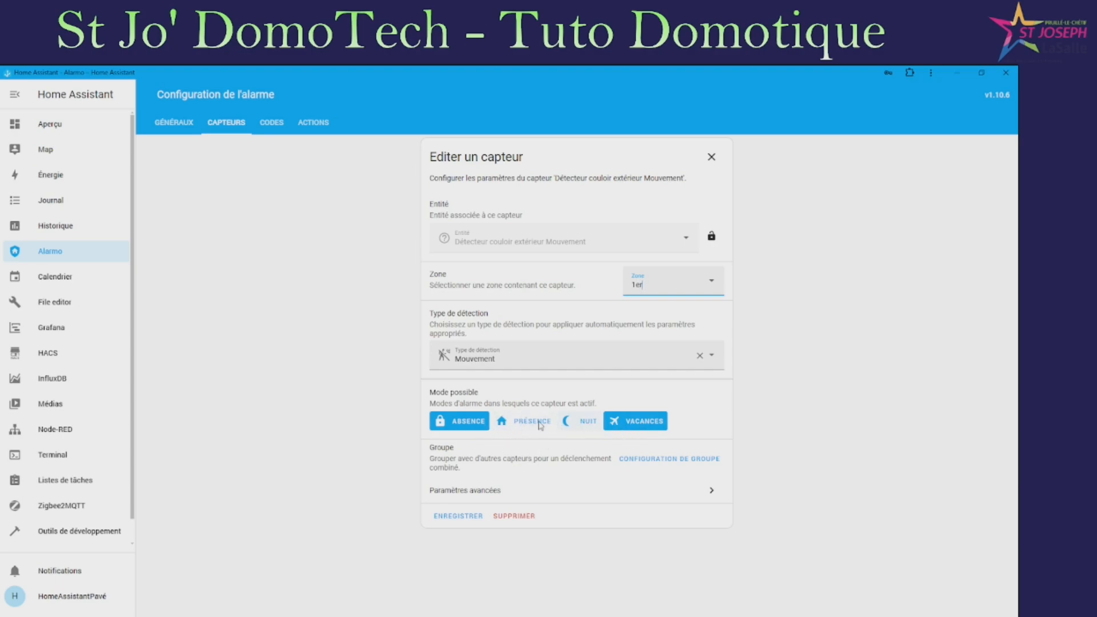
pyautogui.click(513, 500)
pyautogui.click(513, 500)
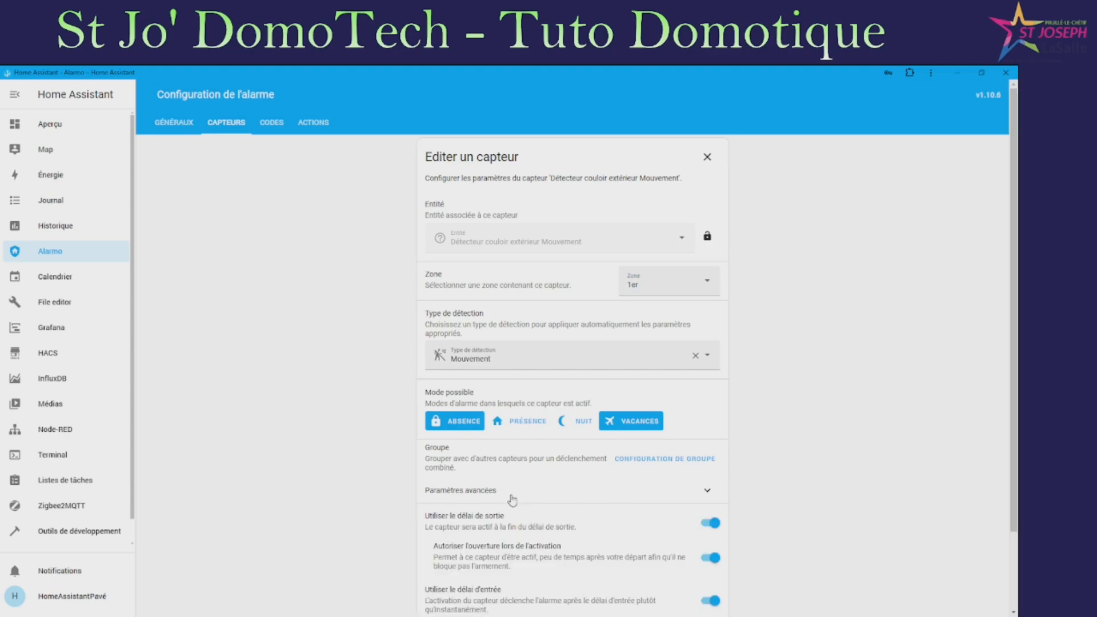
pyautogui.scroll(-3, 595, 486)
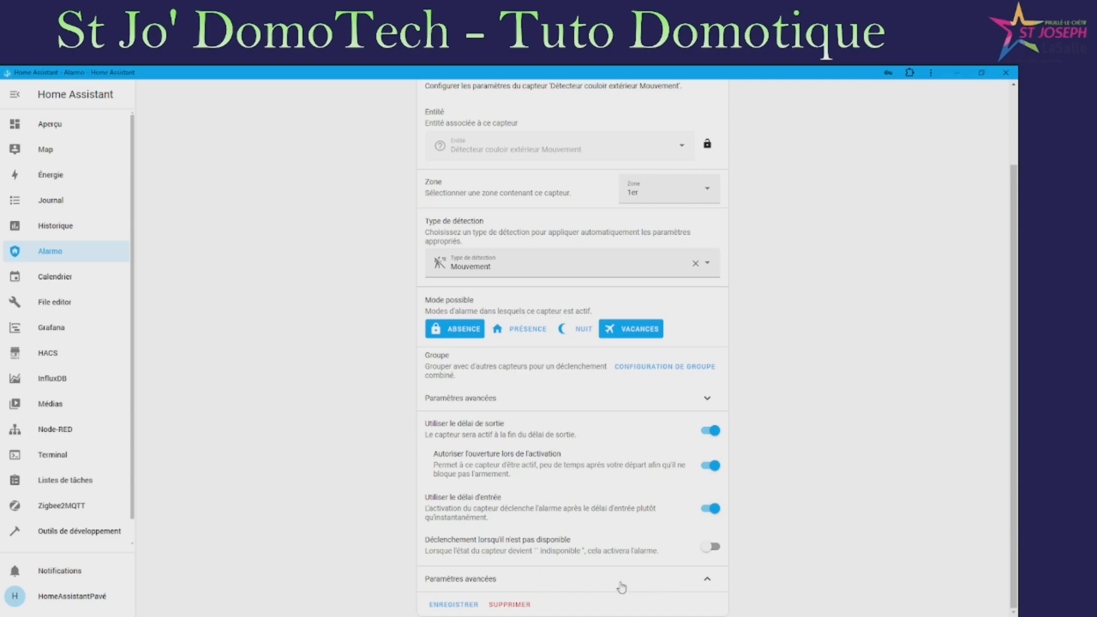
pyautogui.click(455, 606)
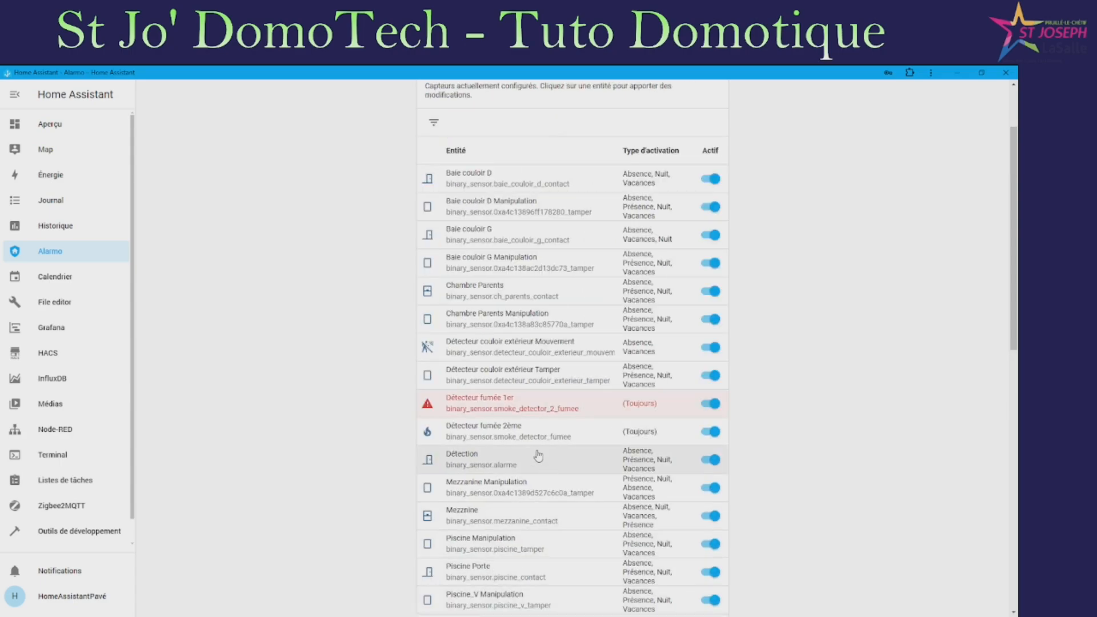
# Place the Détecteur fumée 1er smoke detector in zone 1er and save it
pyautogui.click(517, 405)
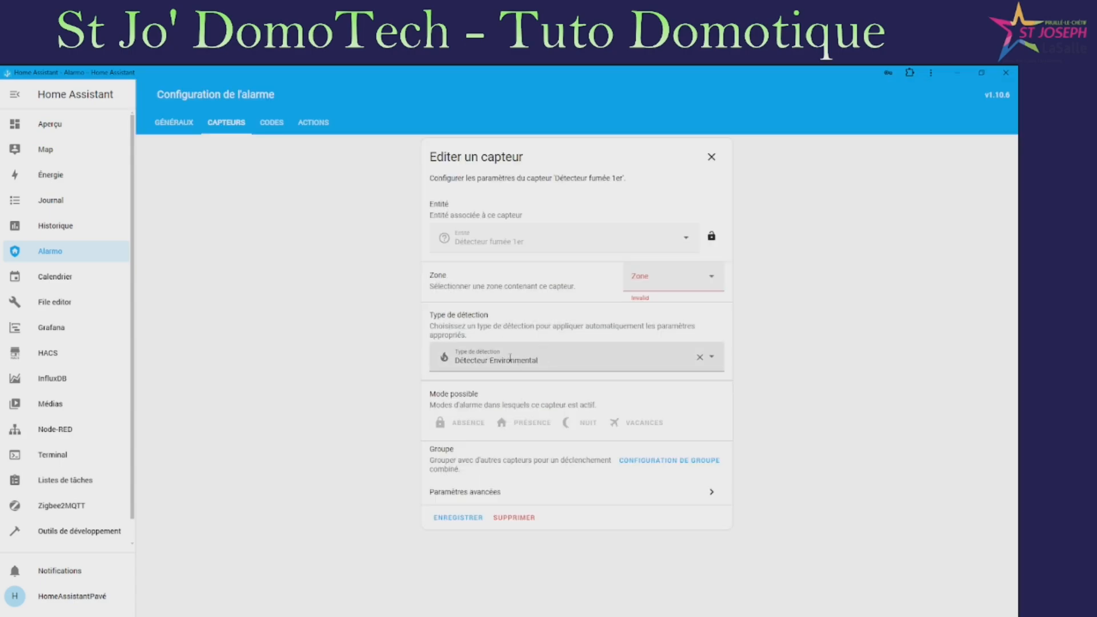
pyautogui.click(680, 285)
pyautogui.click(658, 376)
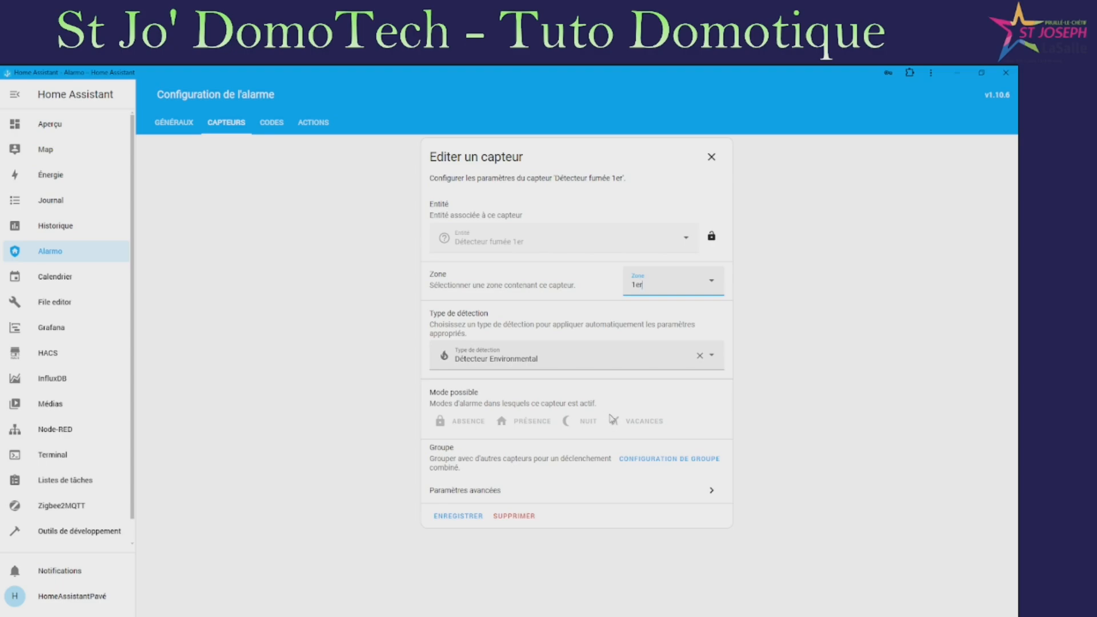
pyautogui.click(457, 518)
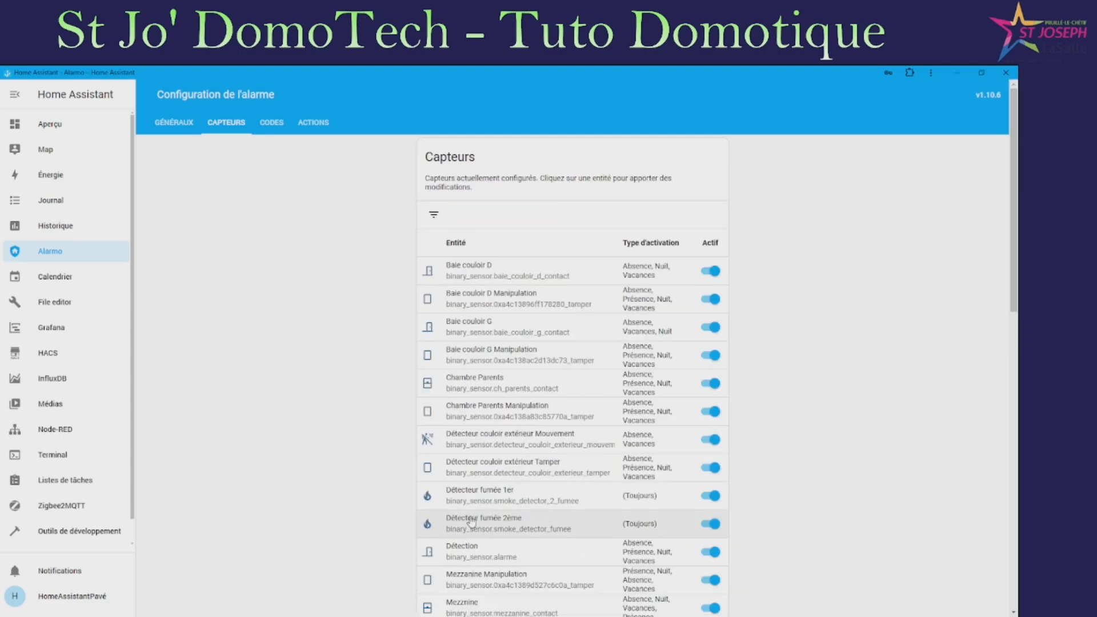
pyautogui.scroll(-10, 600, 430)
pyautogui.scroll(-3, 599, 430)
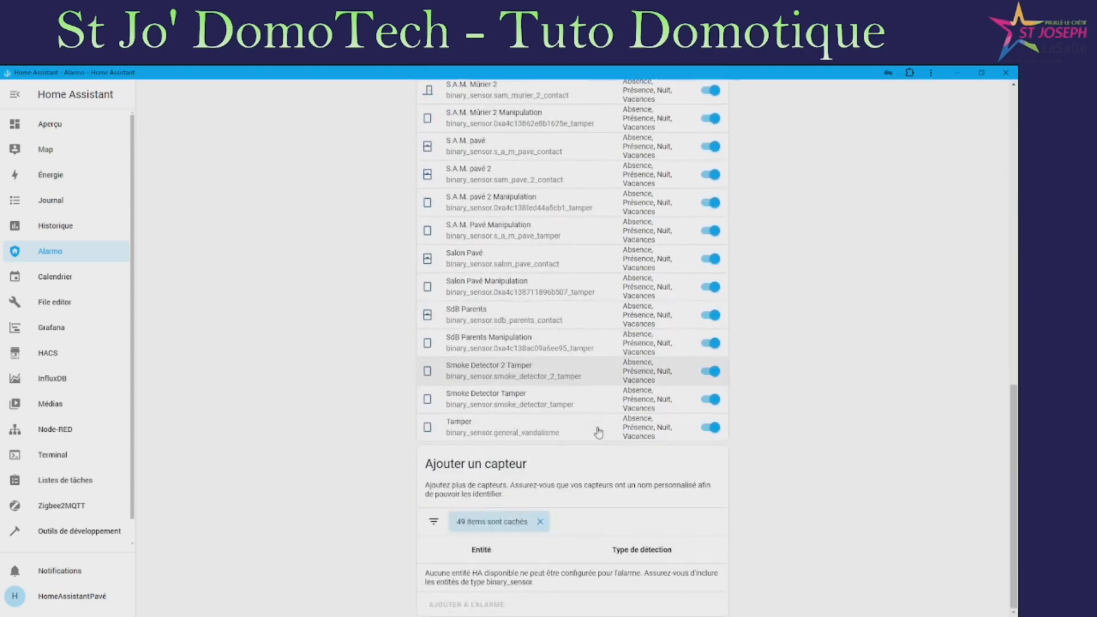
pyautogui.scroll(3, 544, 417)
pyautogui.scroll(-3, 532, 411)
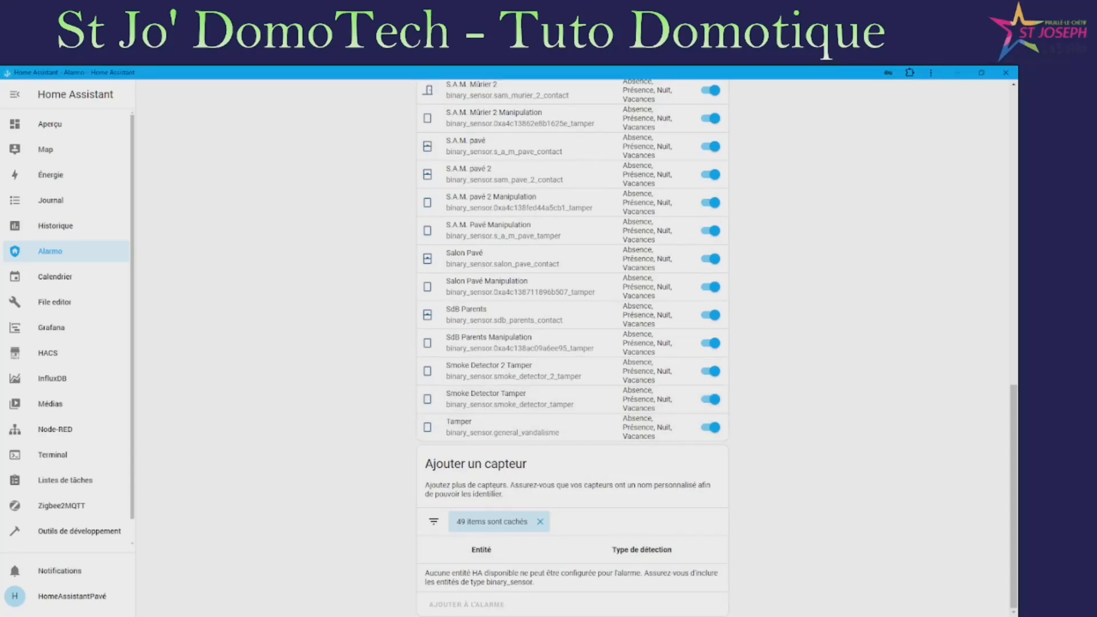
pyautogui.scroll(4, 526, 400)
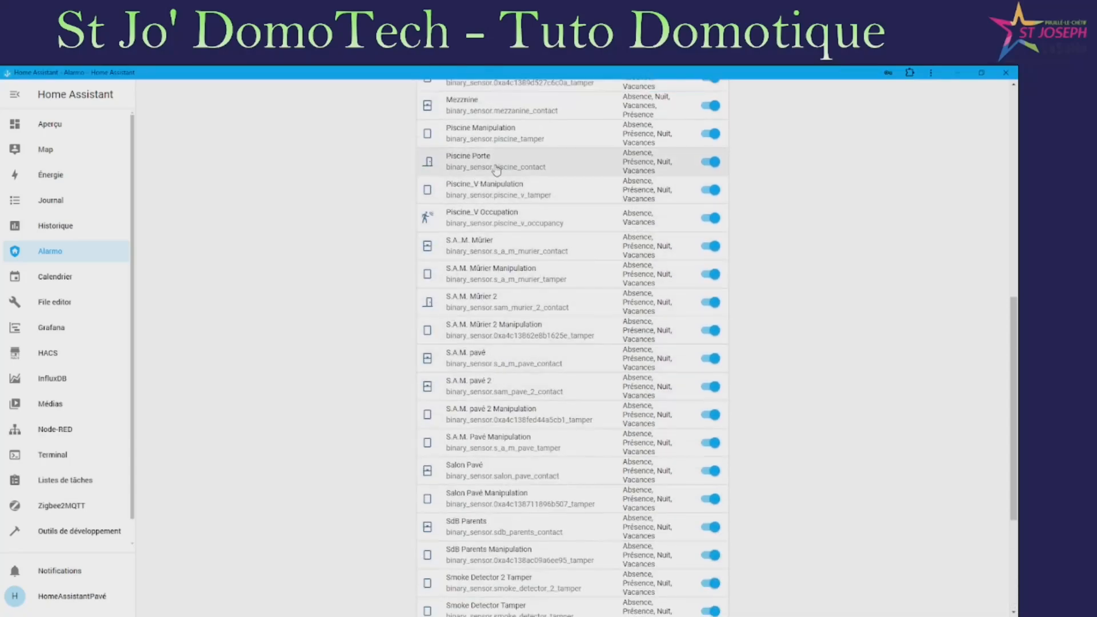
pyautogui.click(495, 170)
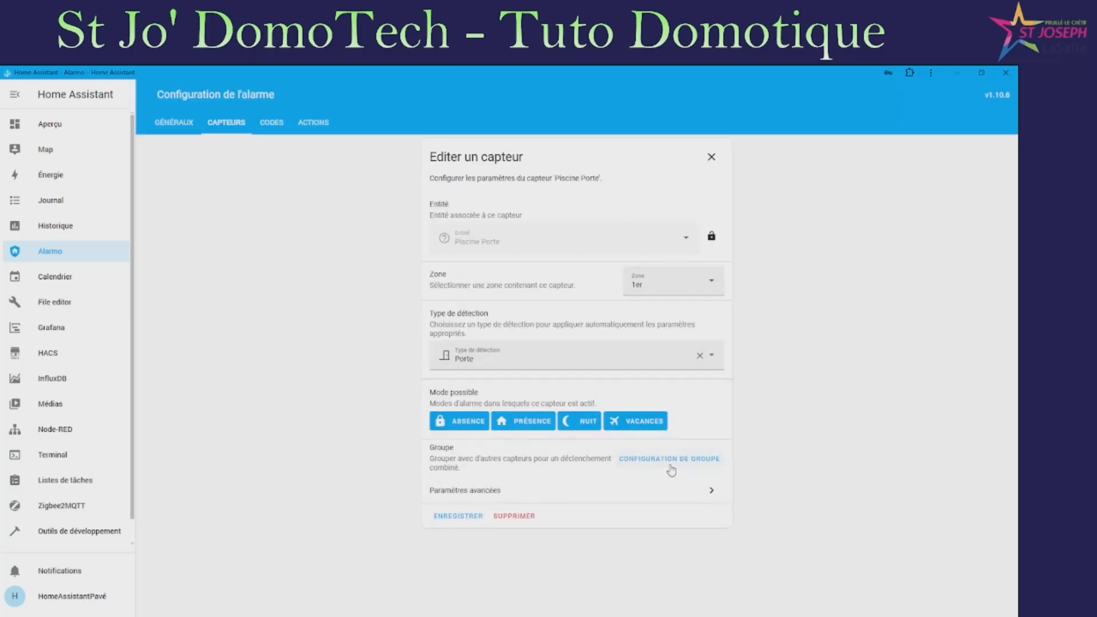
pyautogui.click(704, 492)
pyautogui.scroll(-3, 699, 515)
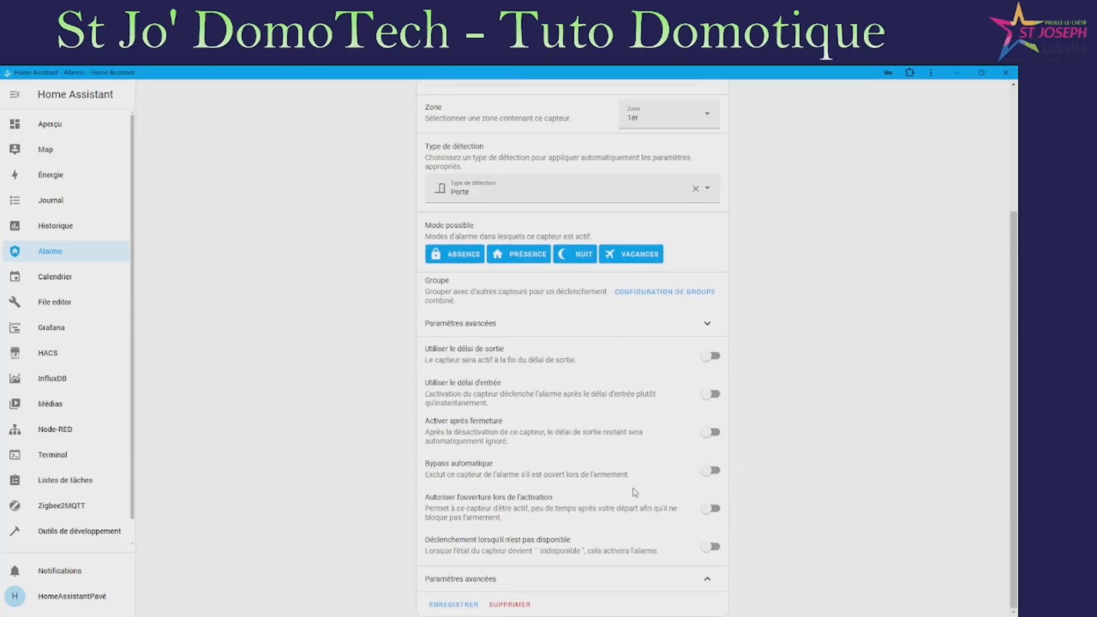
pyautogui.scroll(2, 626, 471)
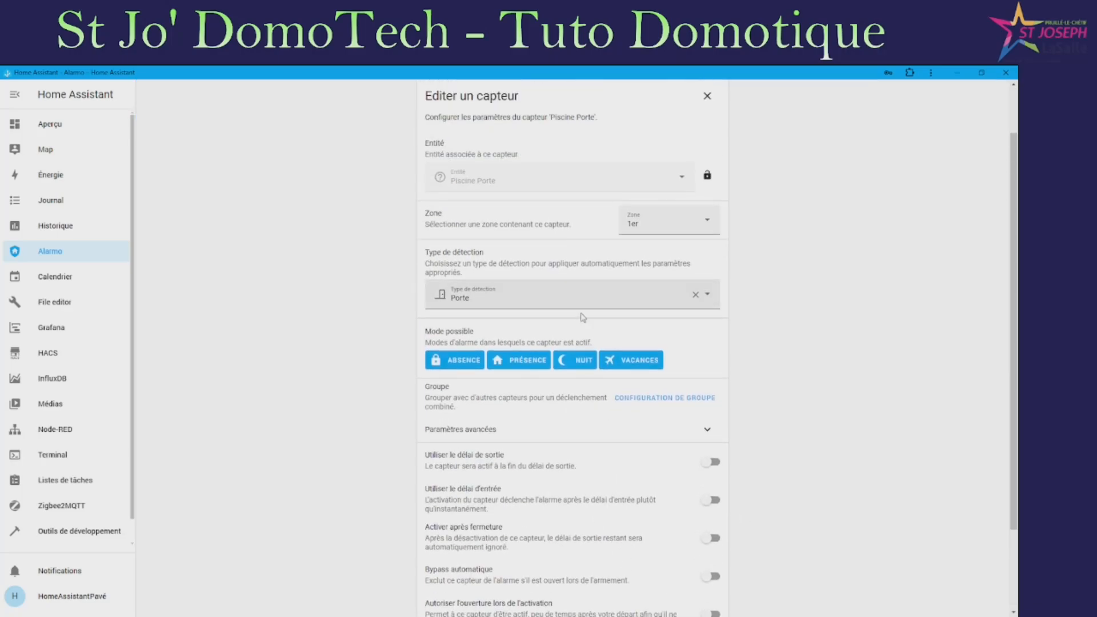
pyautogui.scroll(-2, 635, 476)
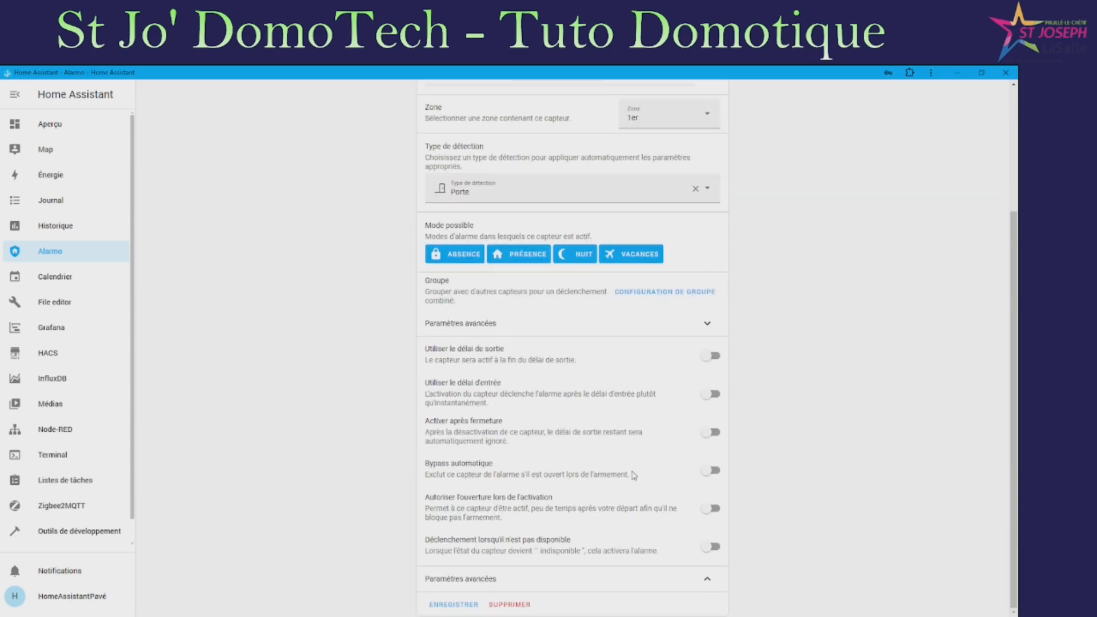
pyautogui.click(463, 604)
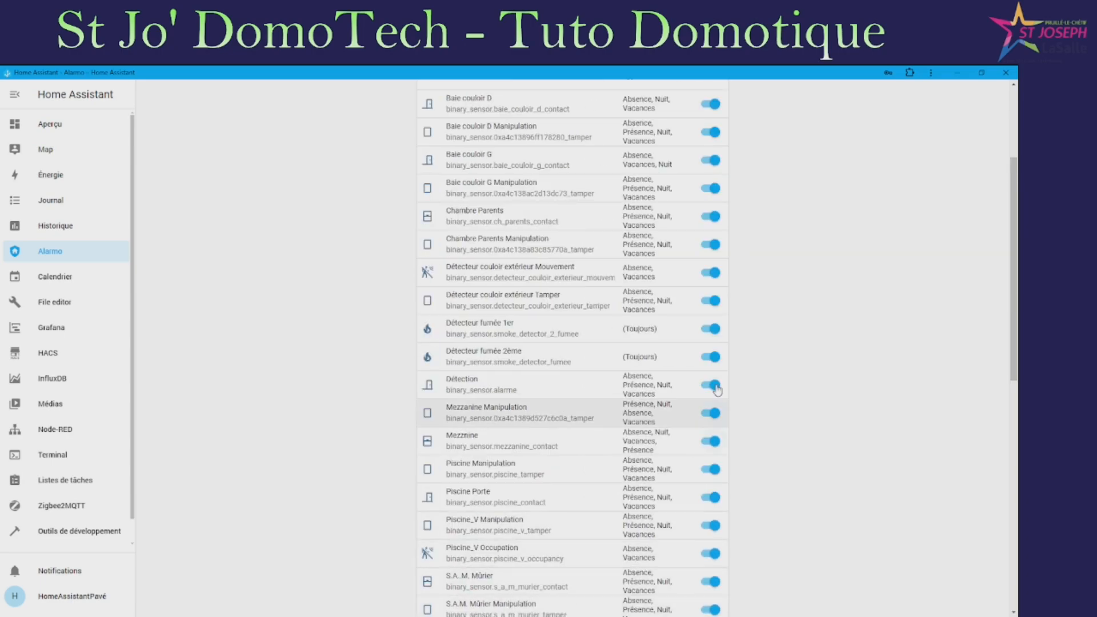
pyautogui.scroll(2, 456, 244)
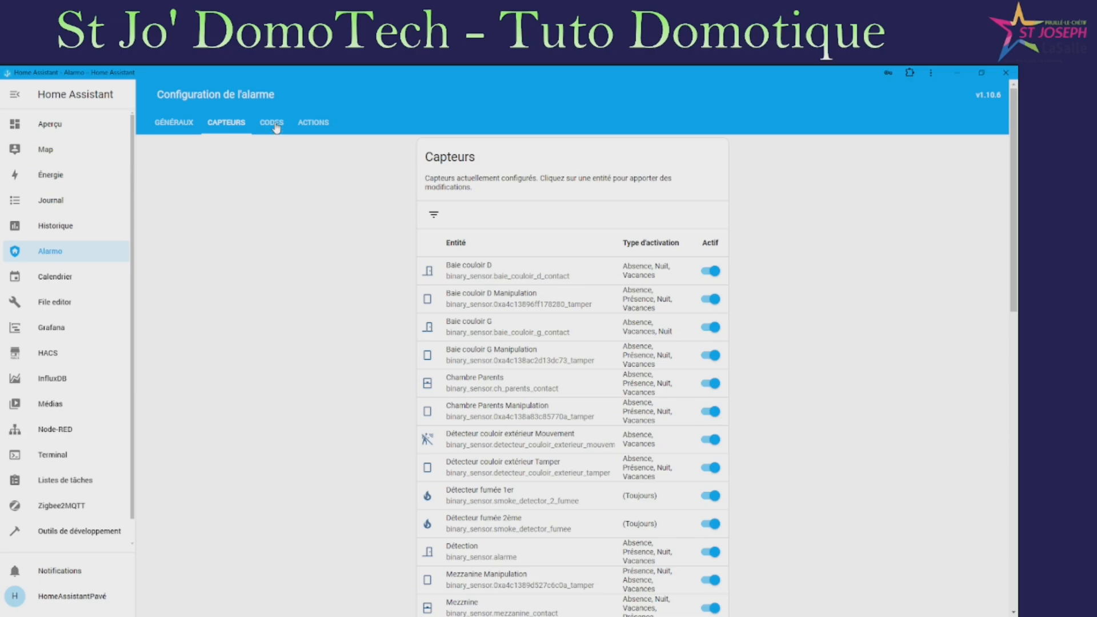
# For user Alarme in the Codes tab, enter the current code, a new PIN and its confirmation, then save
pyautogui.click(275, 125)
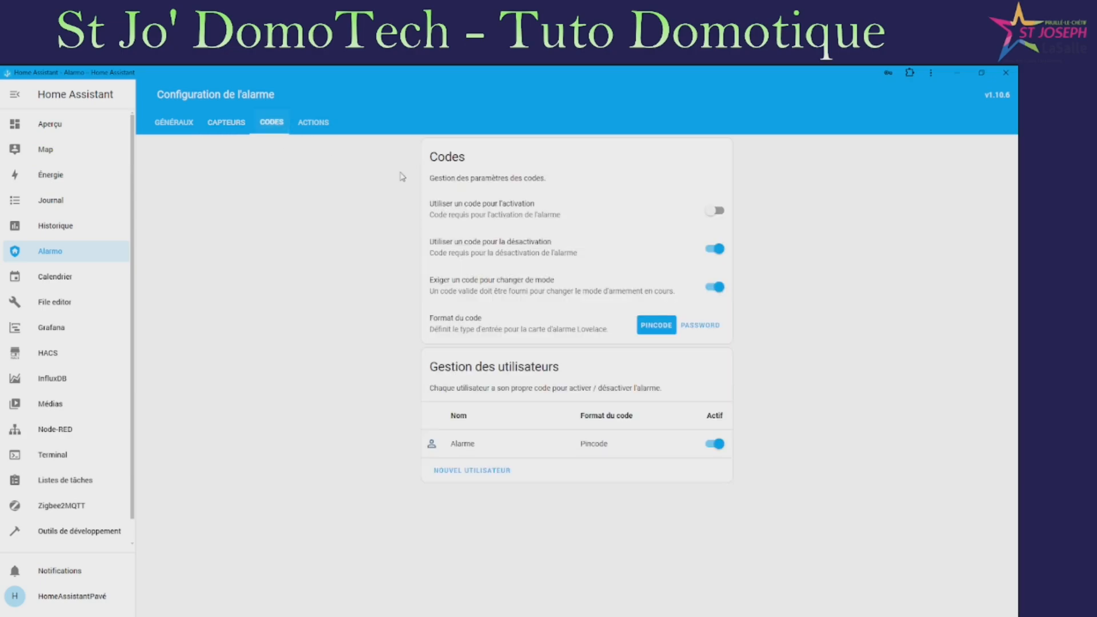
pyautogui.click(473, 451)
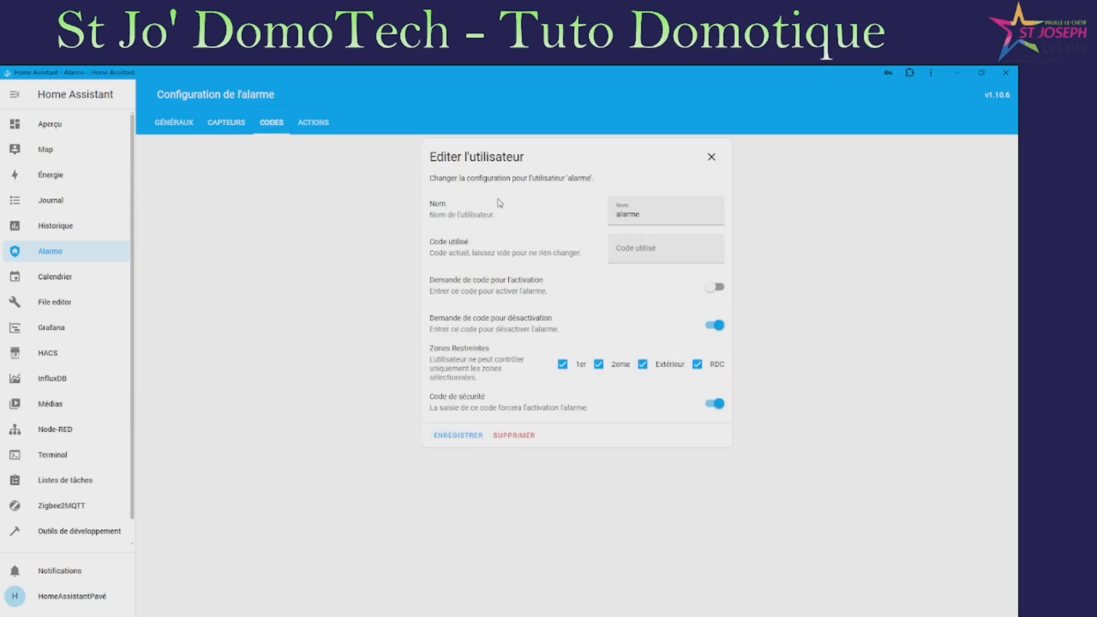
pyautogui.click(651, 247)
pyautogui.write('1234')
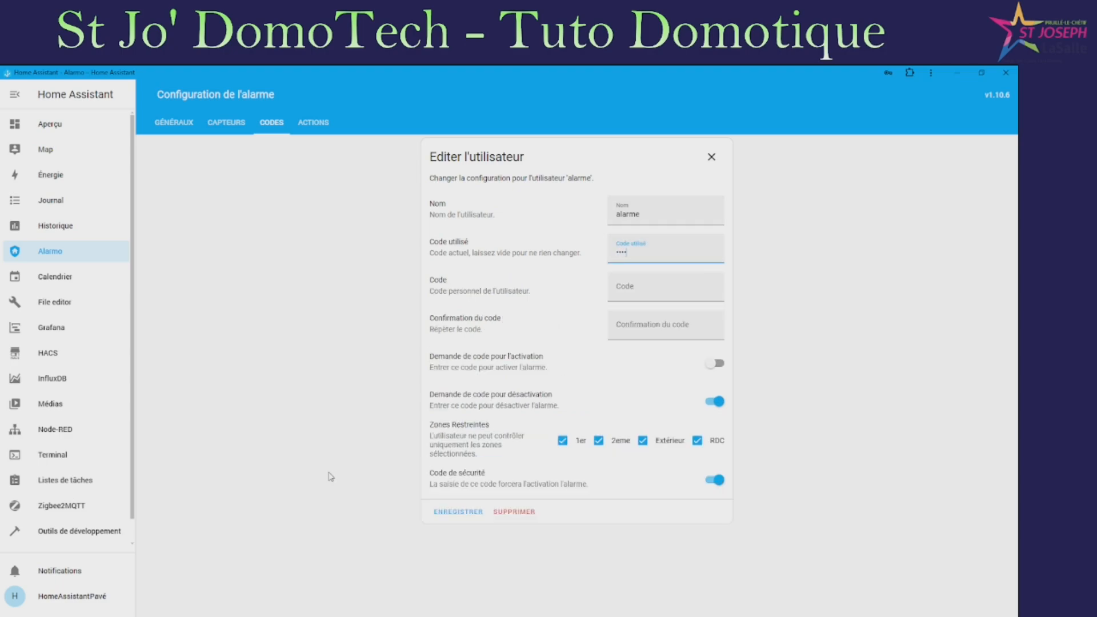
pyautogui.click(686, 283)
pyautogui.write('123')
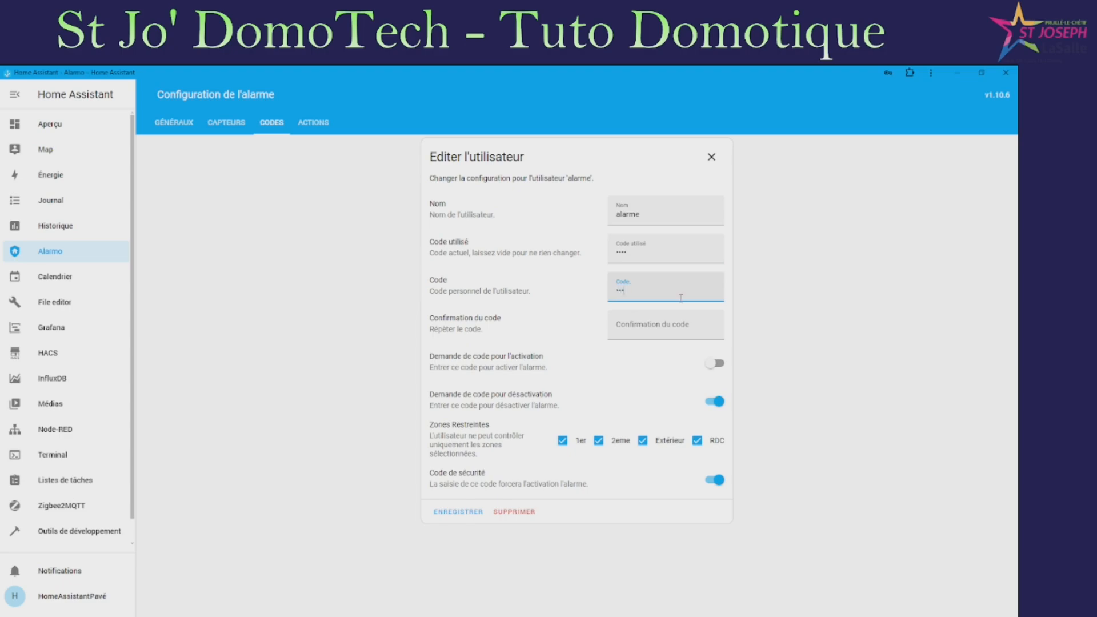
pyautogui.write('4')
pyautogui.click(649, 336)
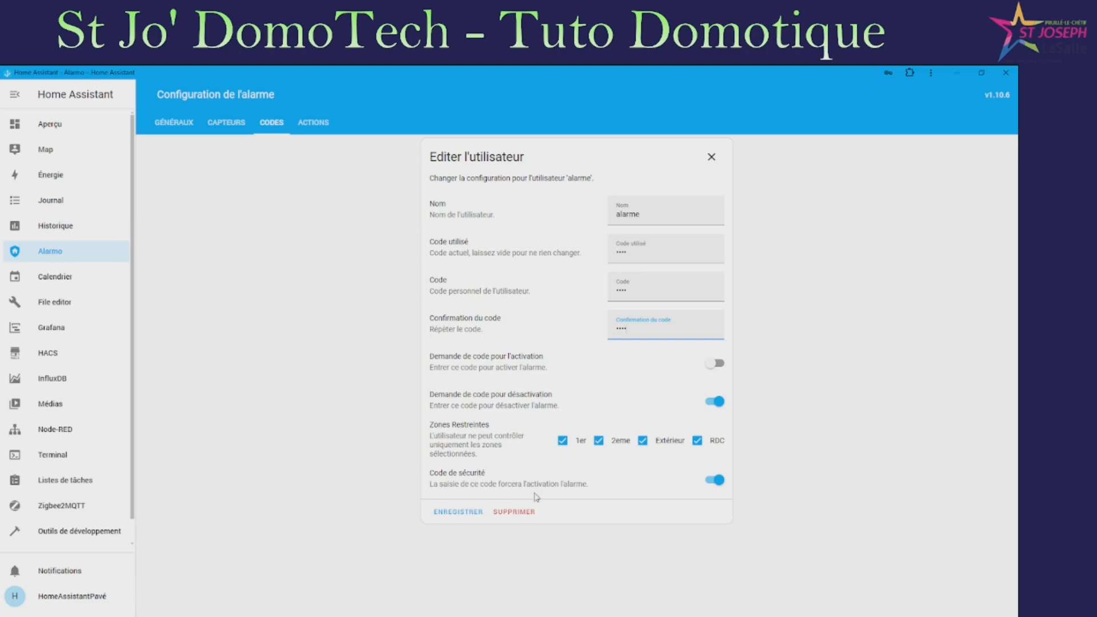
pyautogui.click(463, 516)
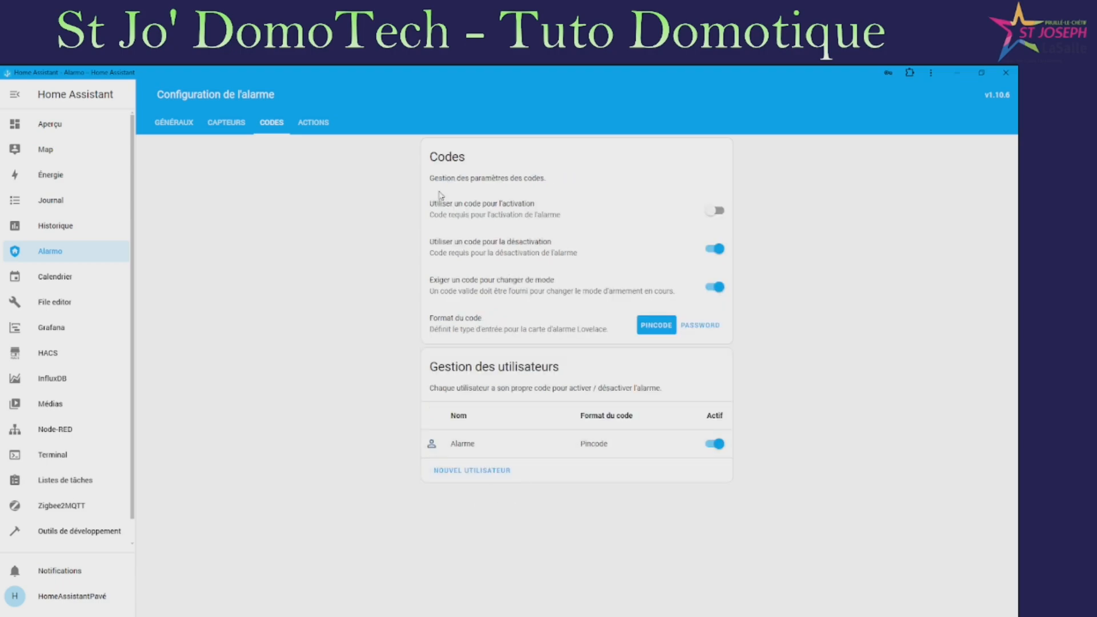
# Create a new notification triggered when the alarm arms in Absence or Vacances mode
pyautogui.click(318, 127)
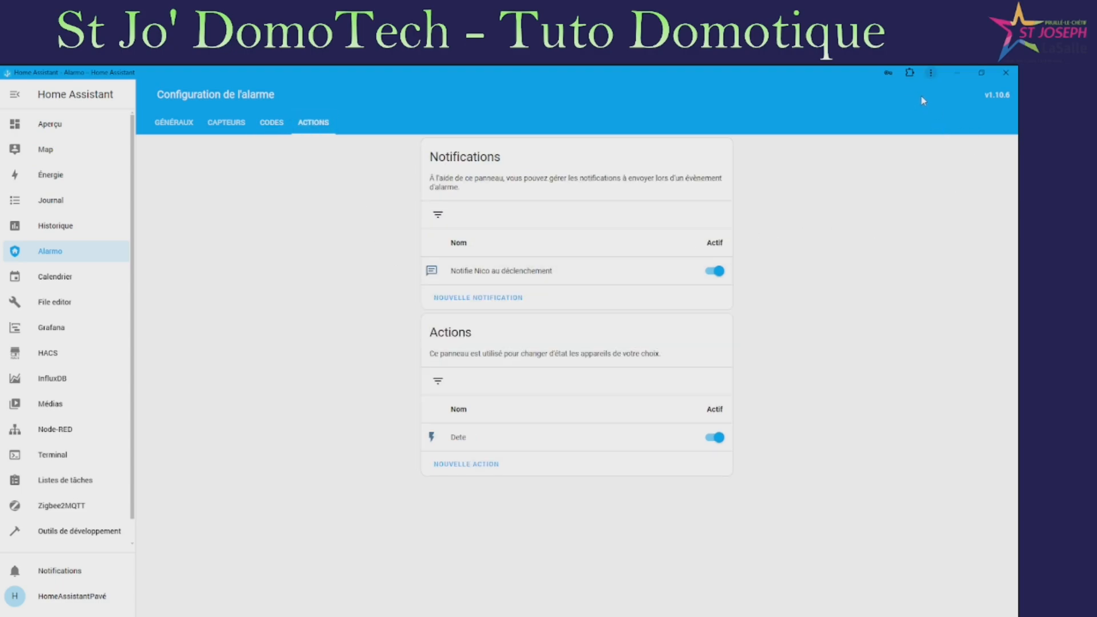
pyautogui.click(450, 297)
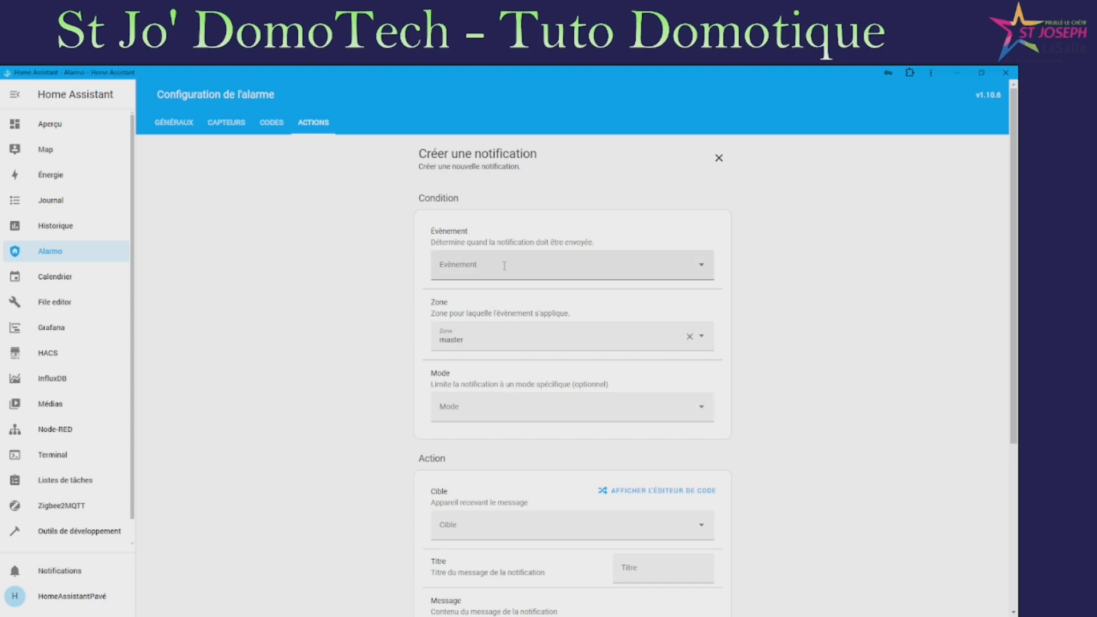
pyautogui.click(527, 270)
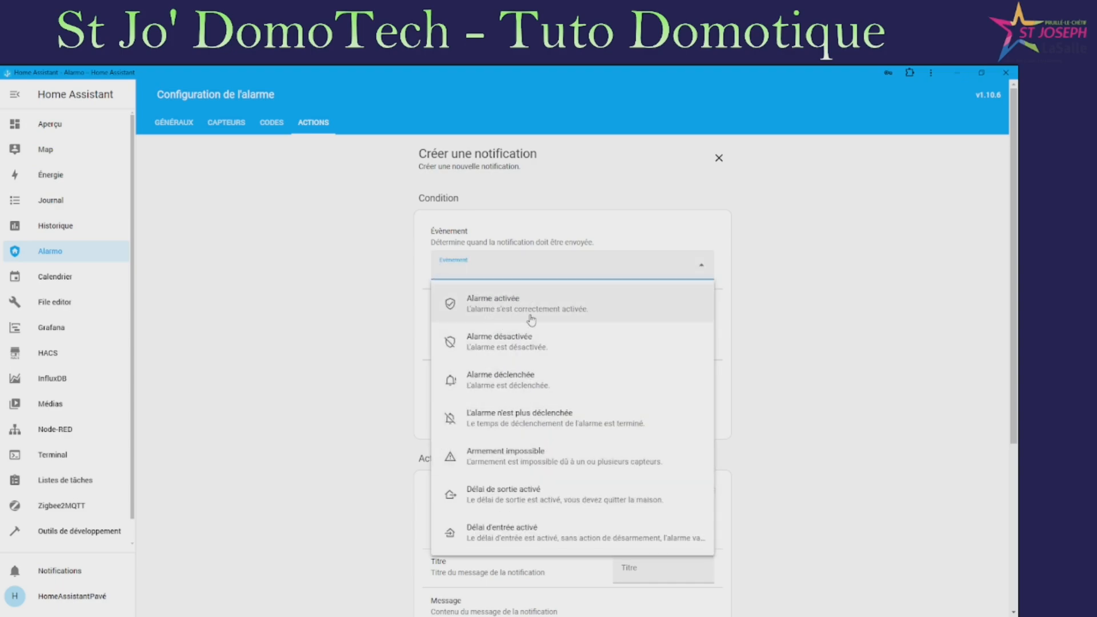
pyautogui.click(503, 318)
pyautogui.click(502, 350)
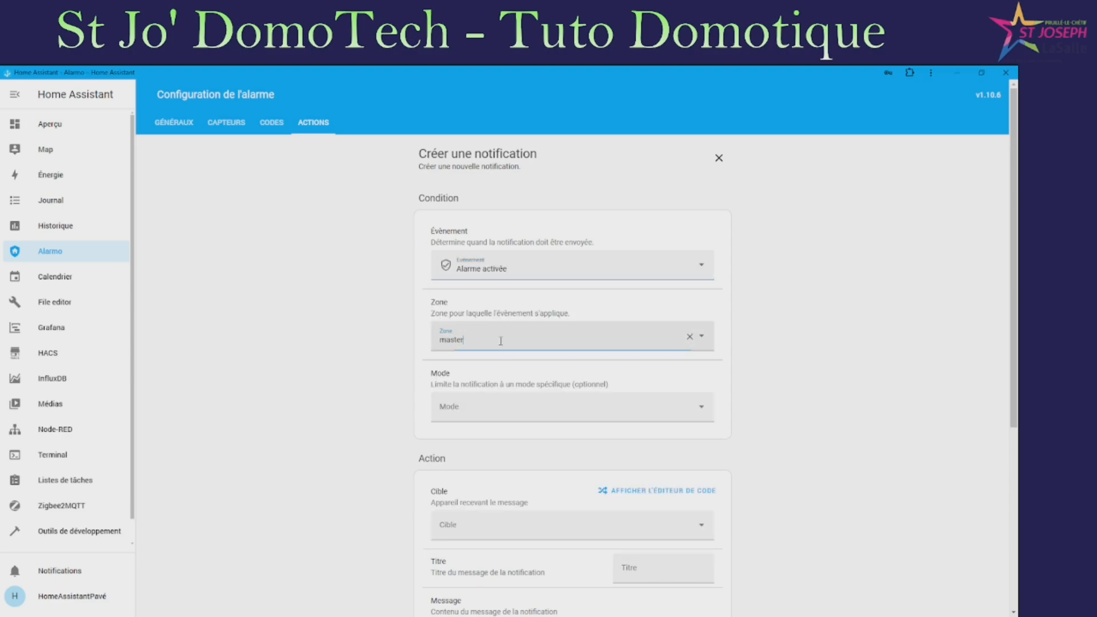
pyautogui.click(821, 336)
pyautogui.click(607, 404)
pyautogui.click(480, 441)
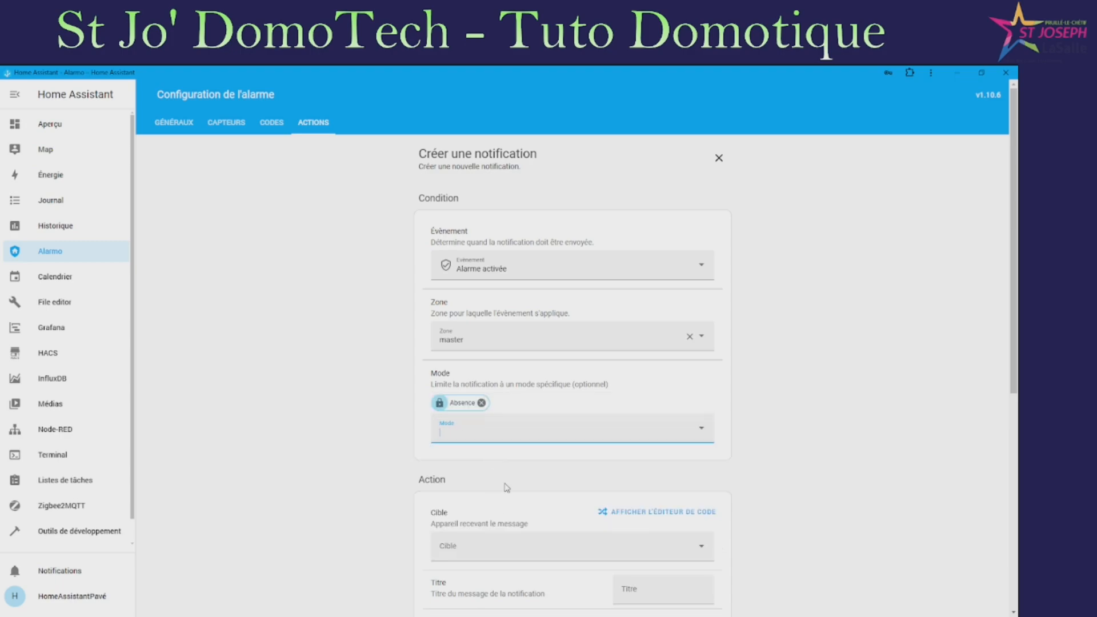
pyautogui.click(536, 427)
pyautogui.click(498, 535)
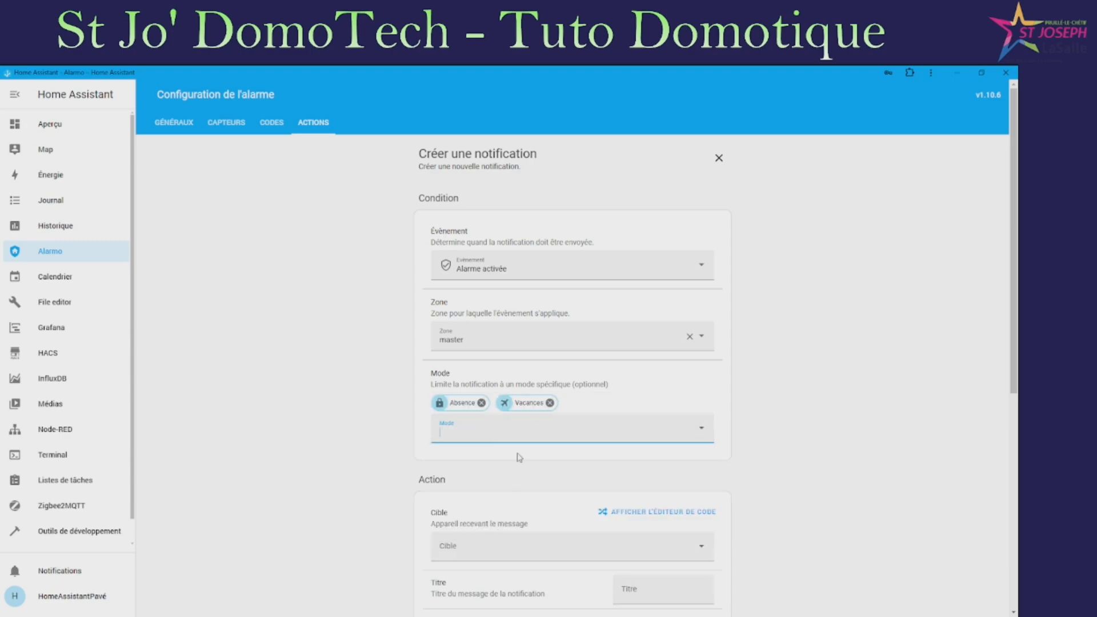
# Send it to the user's phone with title 'Activation Alarme' and French arm-mode translation
pyautogui.scroll(-3, 674, 435)
pyautogui.click(496, 381)
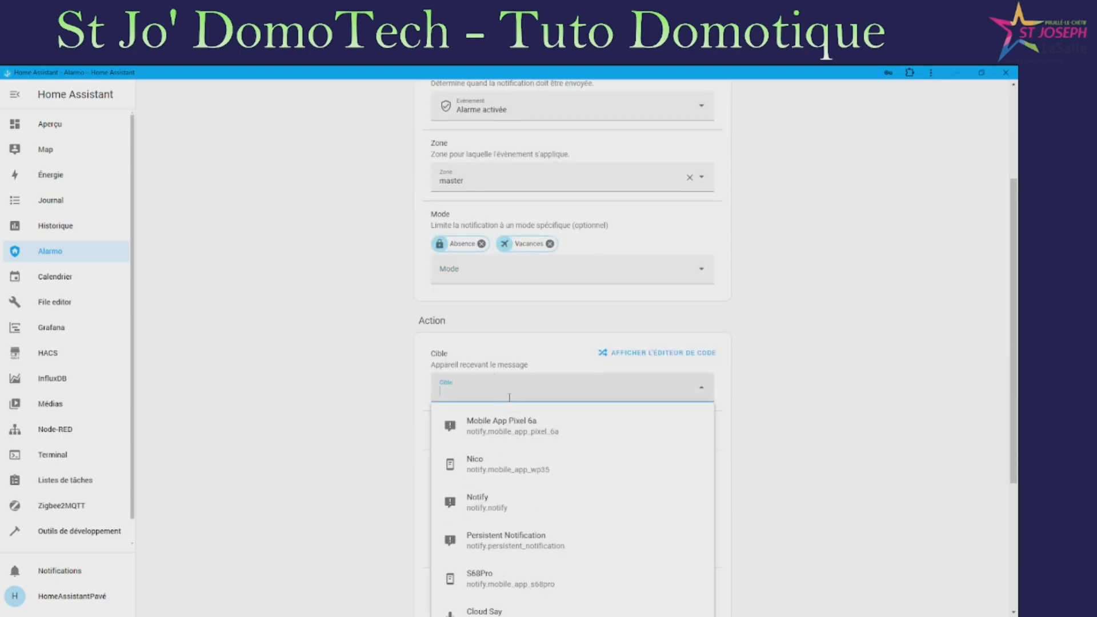
pyautogui.click(504, 470)
pyautogui.scroll(-3, 696, 377)
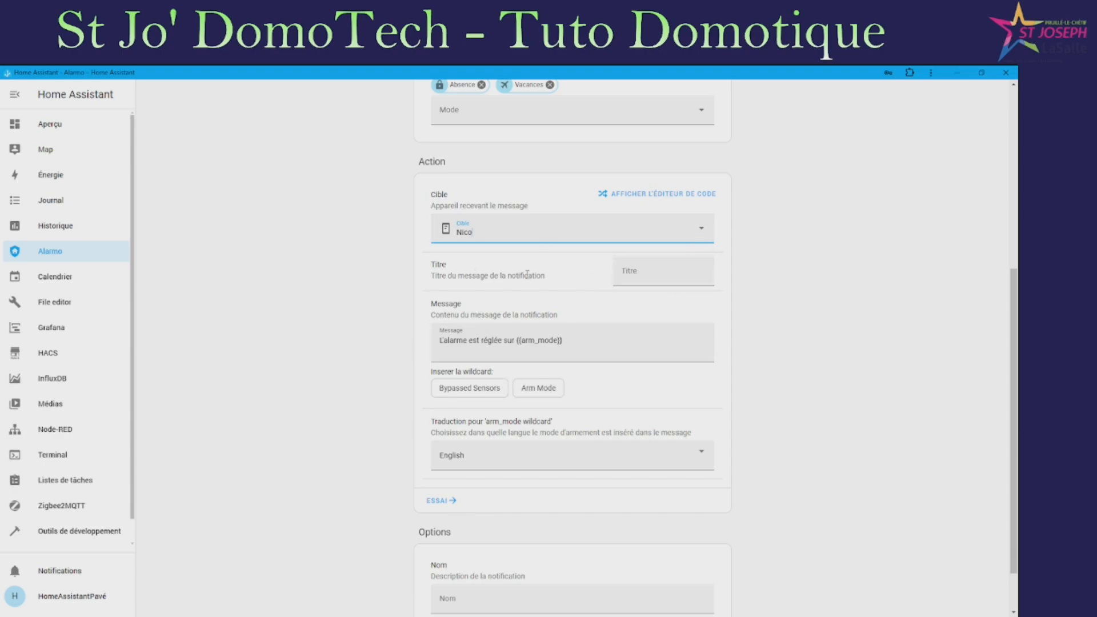
pyautogui.click(672, 273)
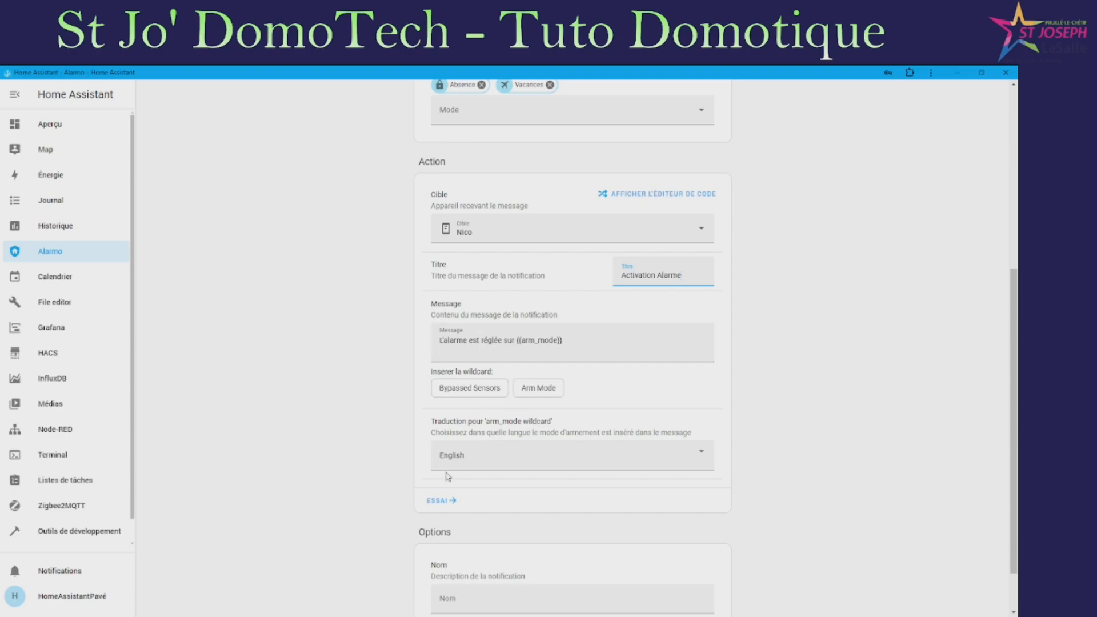
pyautogui.click(487, 457)
pyautogui.click(487, 509)
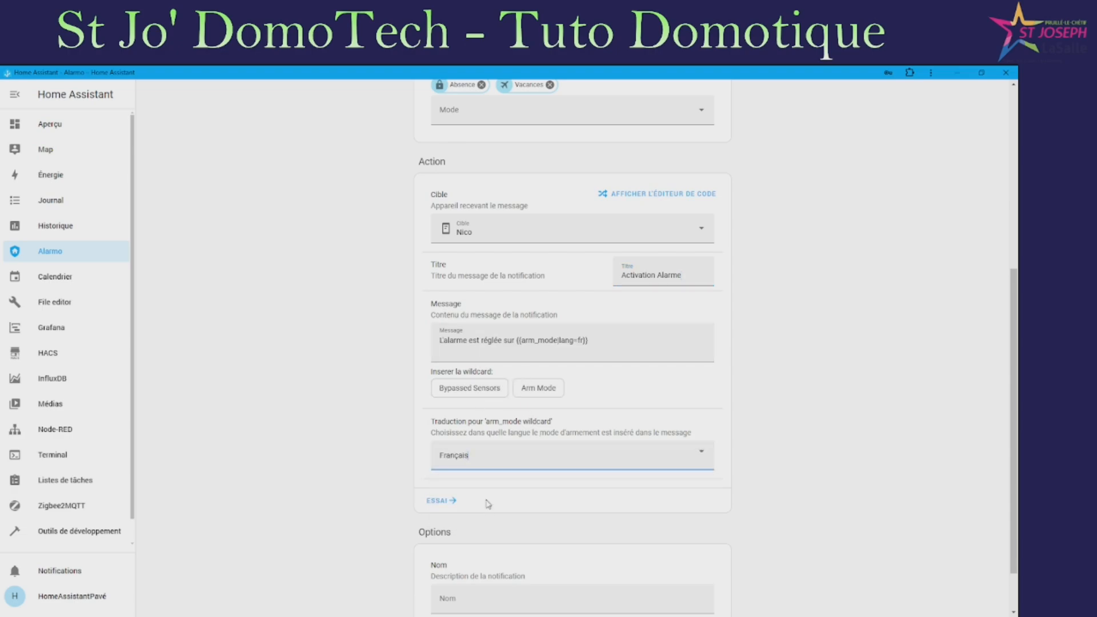
# Give the notification a name and save it
pyautogui.scroll(-2, 447, 500)
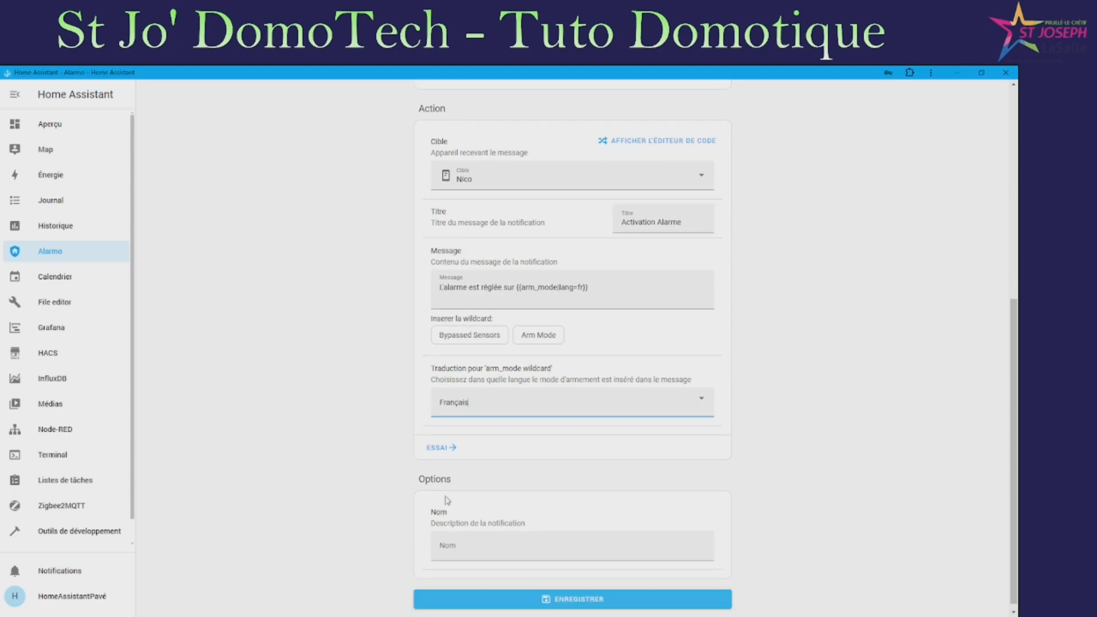
pyautogui.scroll(-1, 547, 343)
pyautogui.click(508, 544)
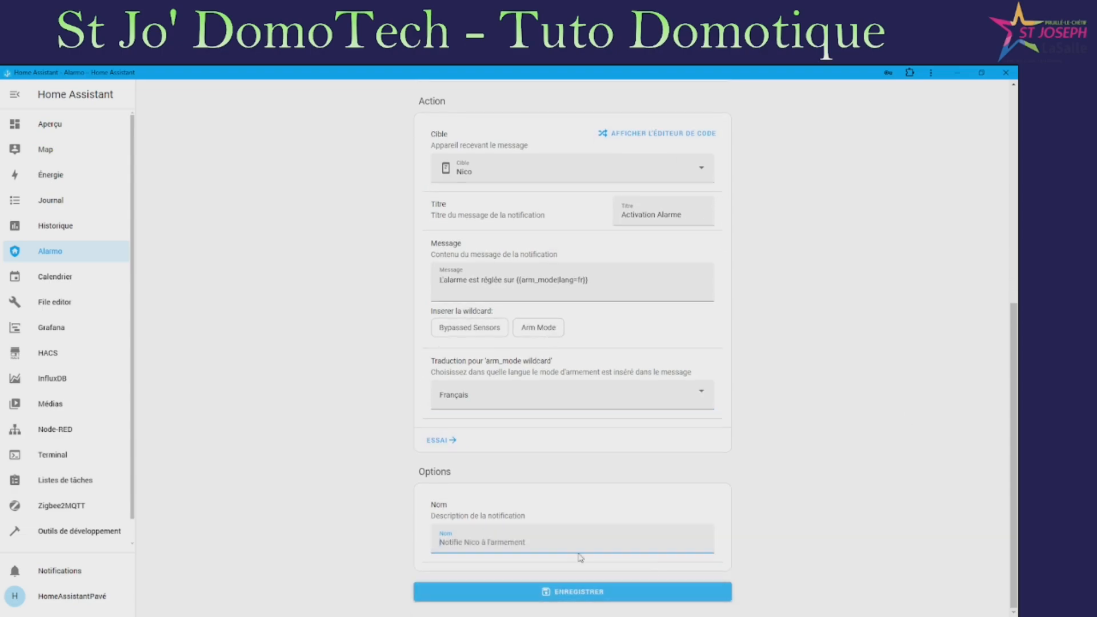
pyautogui.click(569, 592)
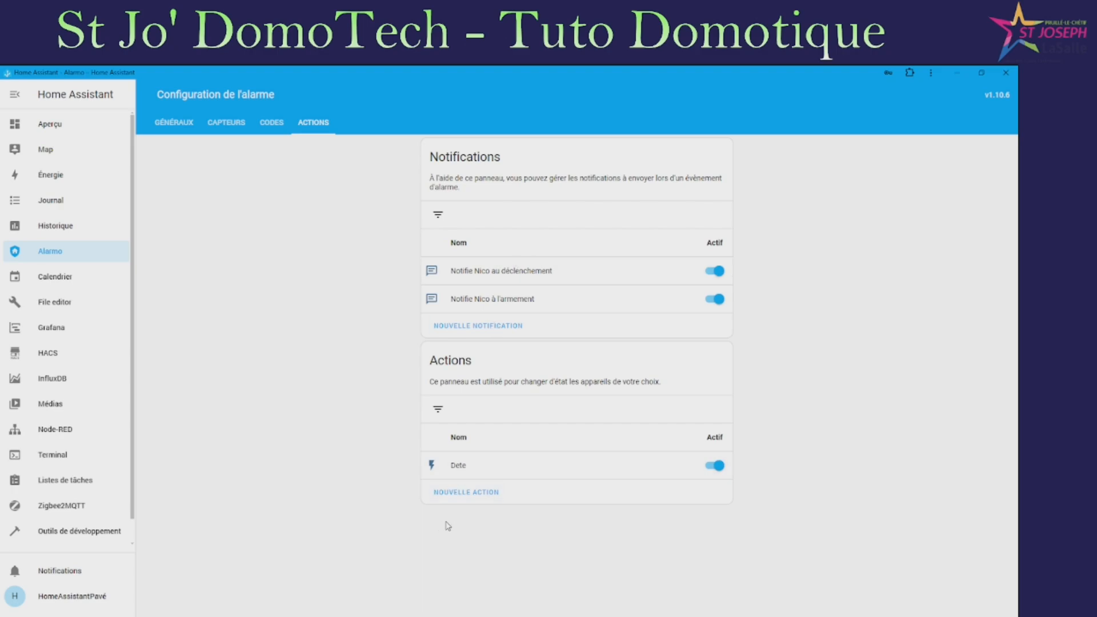
# Start a new action on Alarme déclenchée for zone master in Absence and Vacances modes
pyautogui.click(468, 499)
pyautogui.click(516, 277)
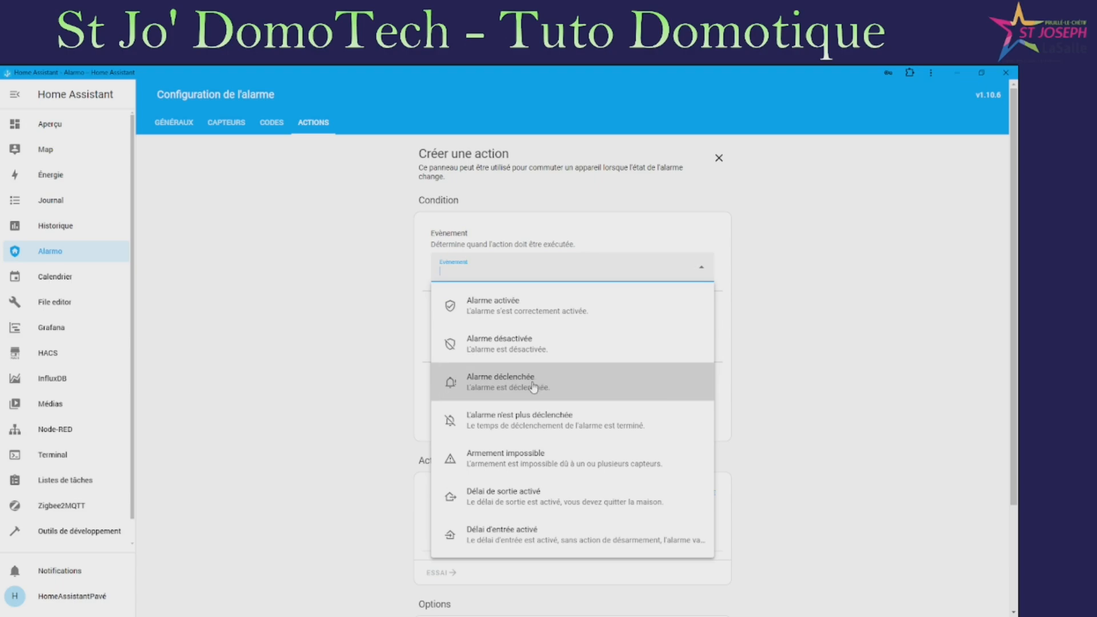
pyautogui.click(532, 389)
pyautogui.click(572, 346)
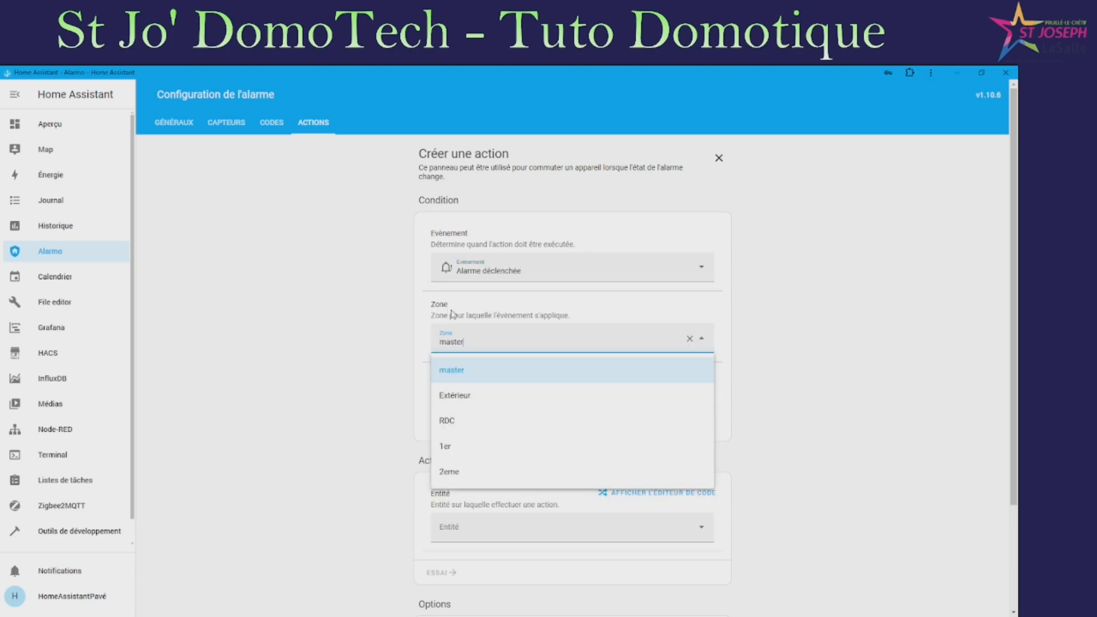
pyautogui.click(464, 375)
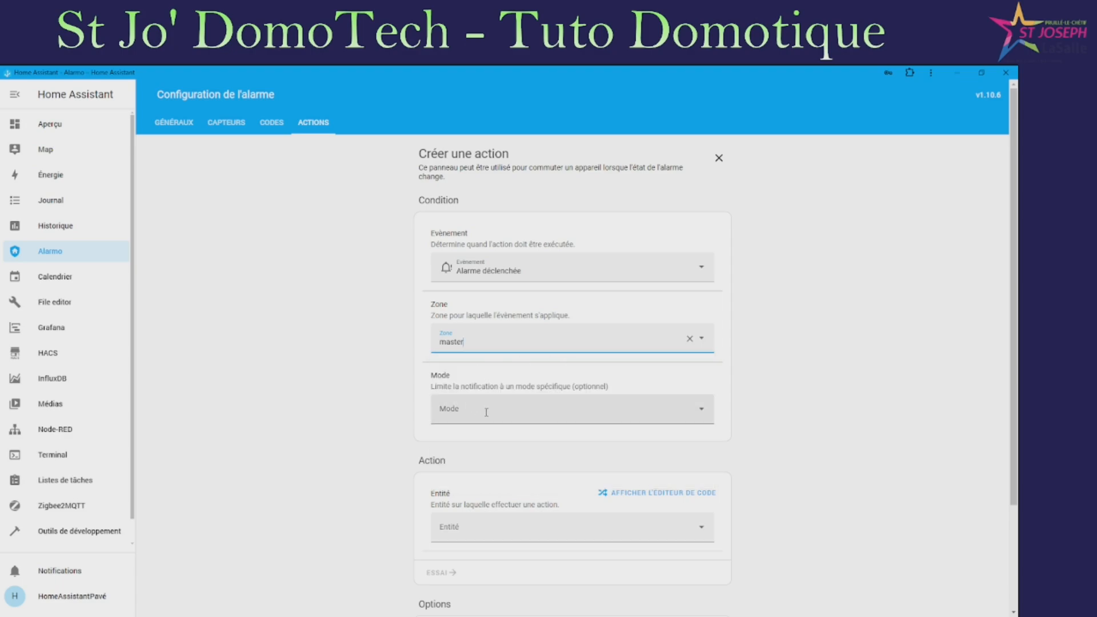
pyautogui.click(485, 413)
pyautogui.click(486, 445)
pyautogui.click(491, 428)
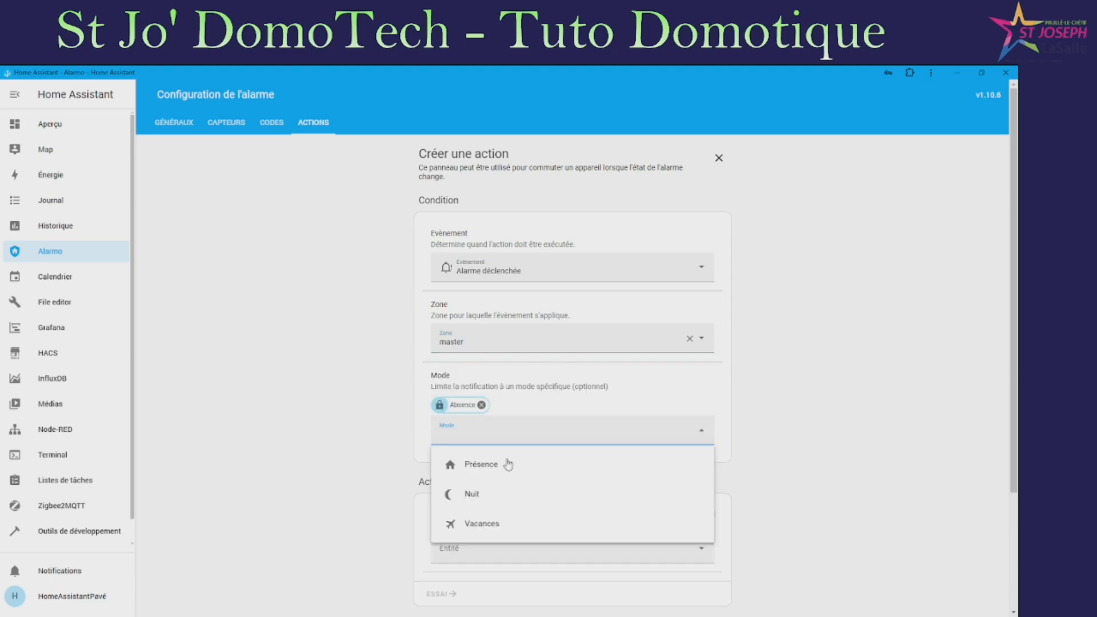
pyautogui.click(502, 536)
# Clear the selected arming modes and reselect Absence and Vacances
pyautogui.scroll(-3, 571, 400)
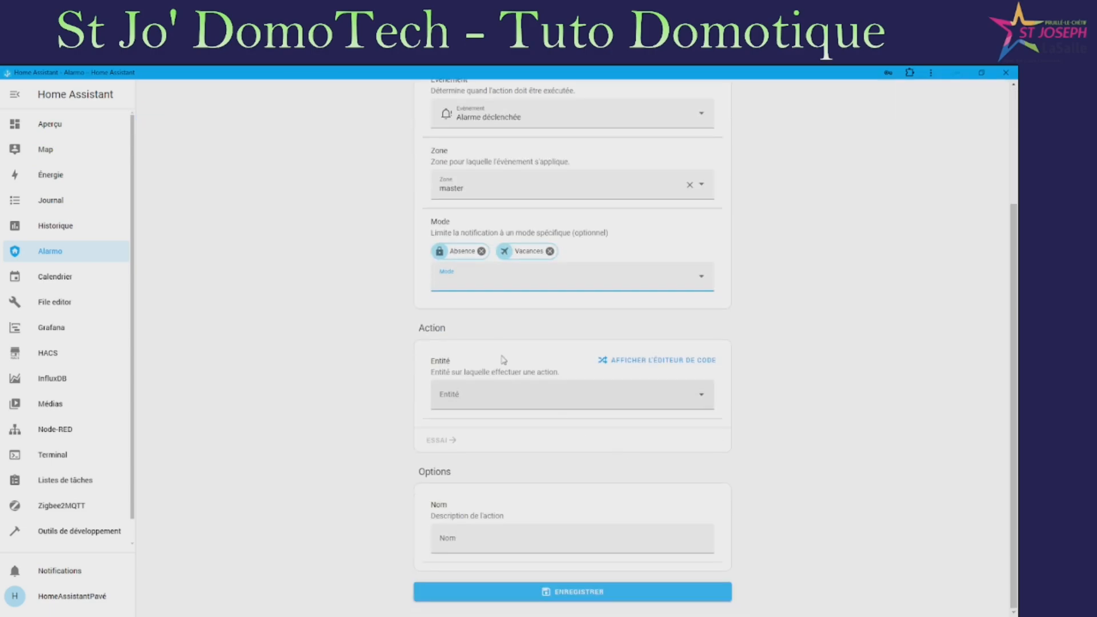
pyautogui.click(553, 278)
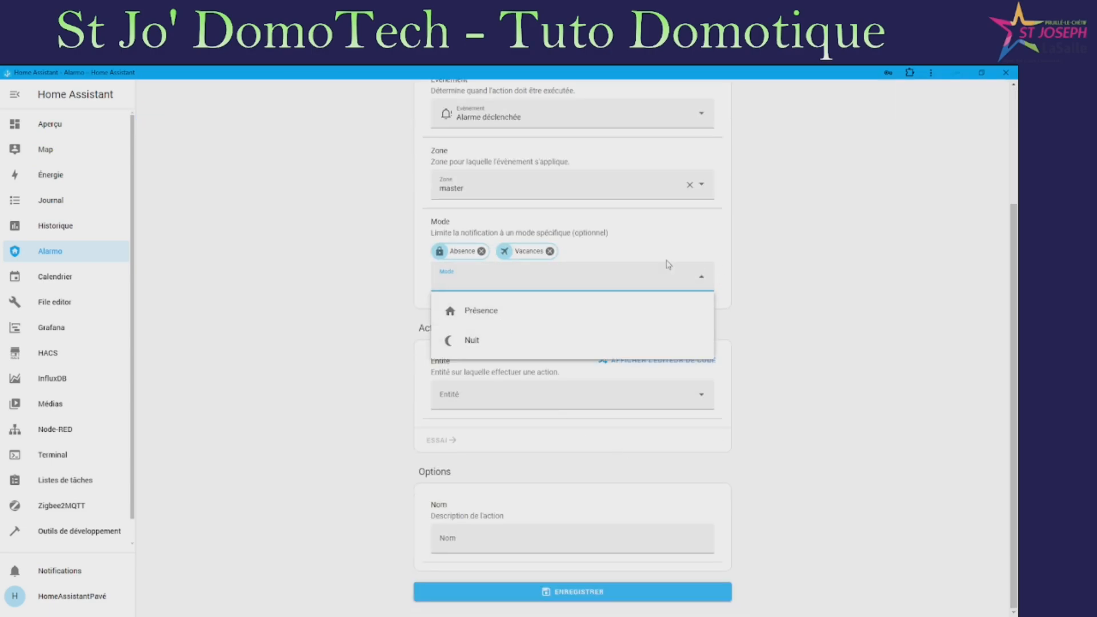
pyautogui.click(484, 252)
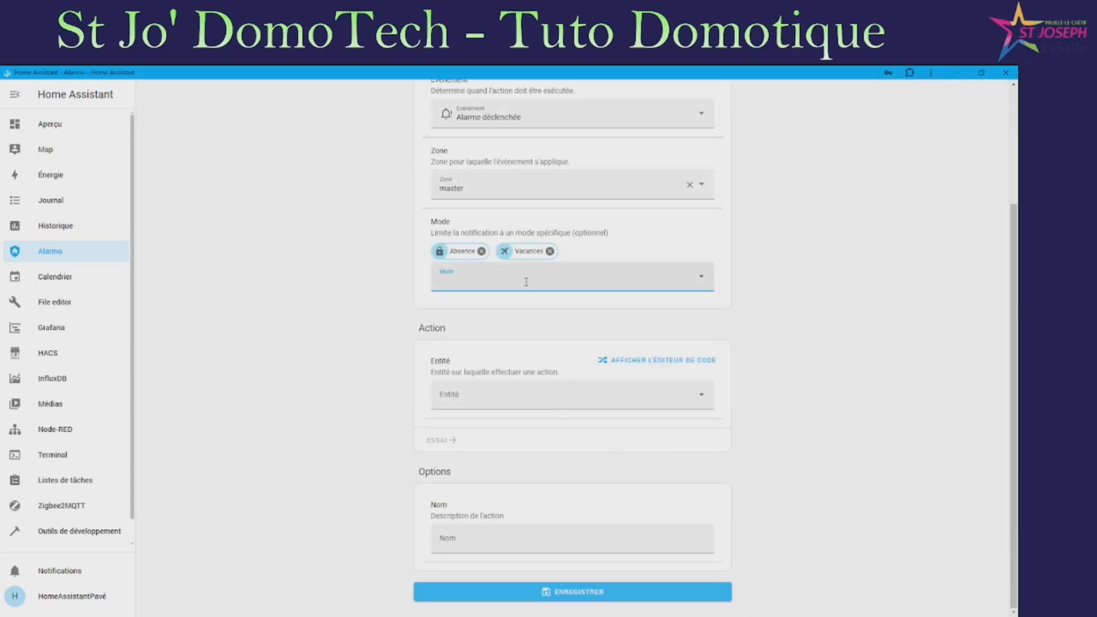
pyautogui.click(482, 252)
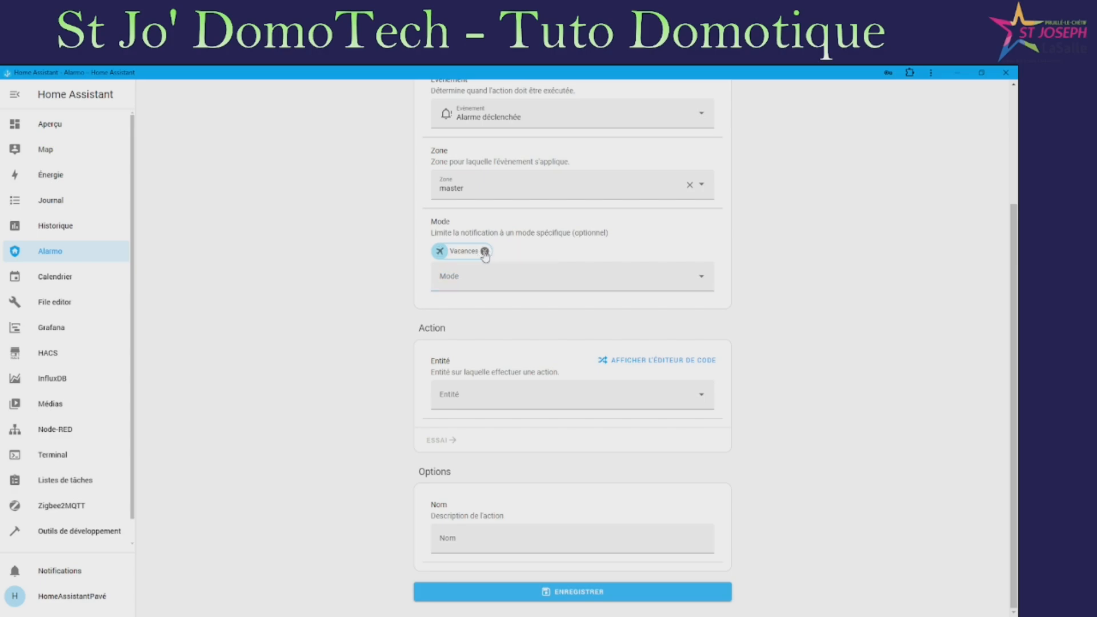
pyautogui.click(484, 252)
pyautogui.scroll(3, 515, 267)
pyautogui.scroll(-3, 516, 273)
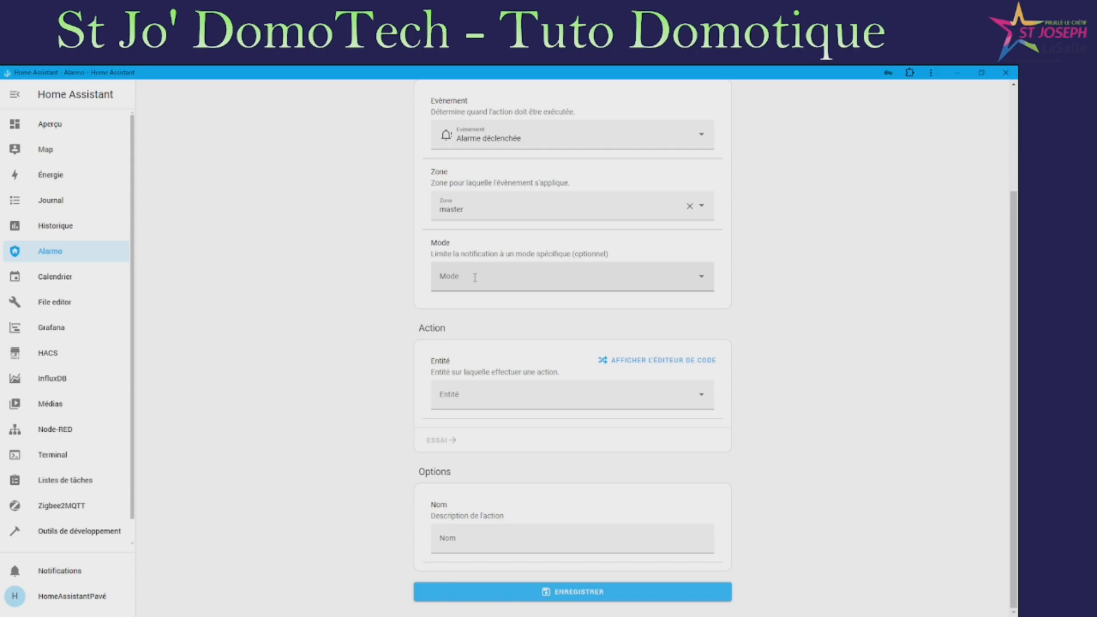
pyautogui.click(475, 278)
pyautogui.click(474, 313)
pyautogui.click(520, 294)
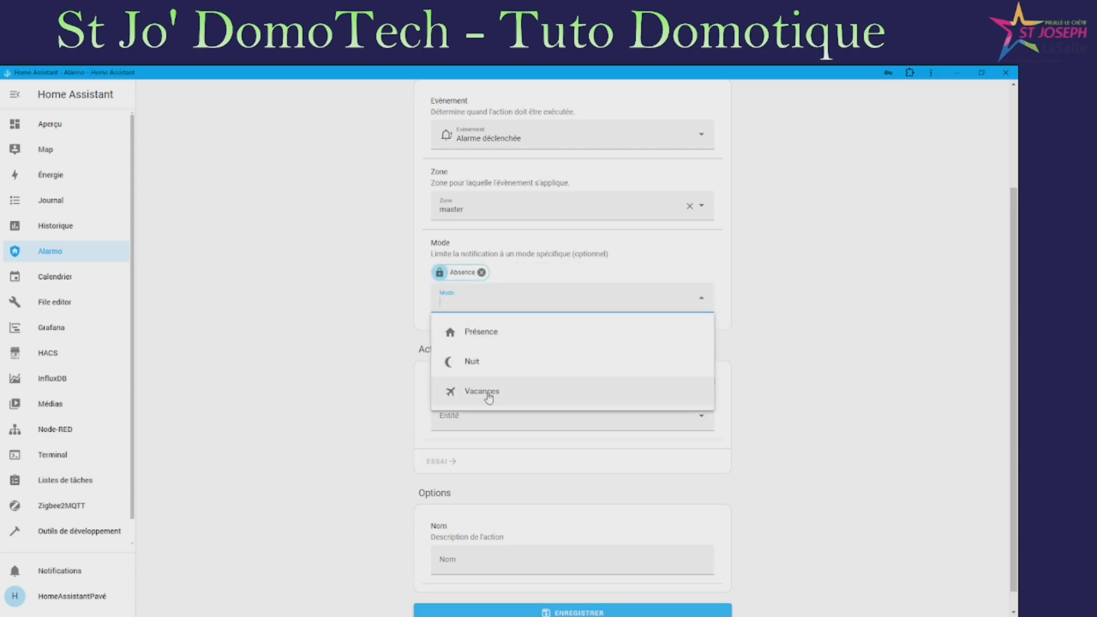
pyautogui.click(488, 393)
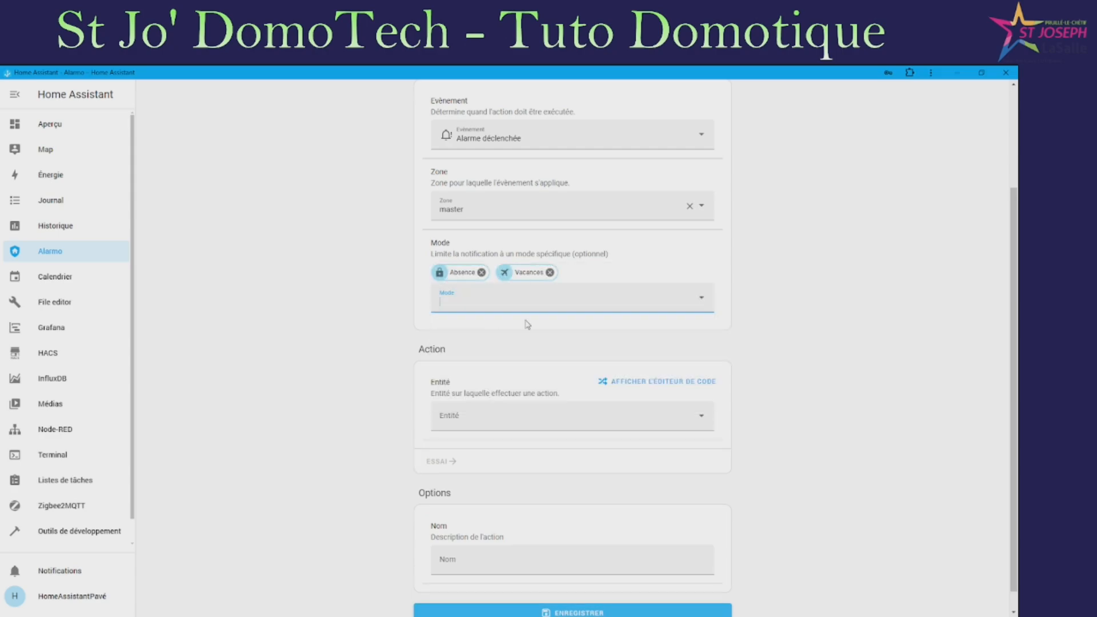
# Make the action switch on Applique Extérieure and IPX1-Salon
pyautogui.scroll(-1, 500, 394)
pyautogui.click(509, 398)
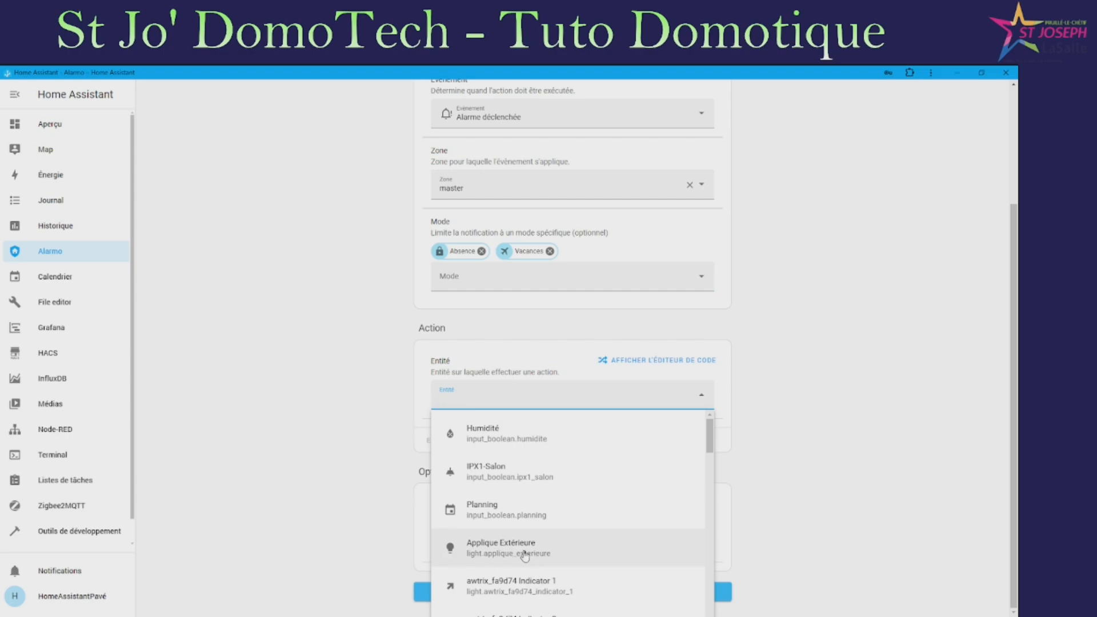
pyautogui.click(501, 549)
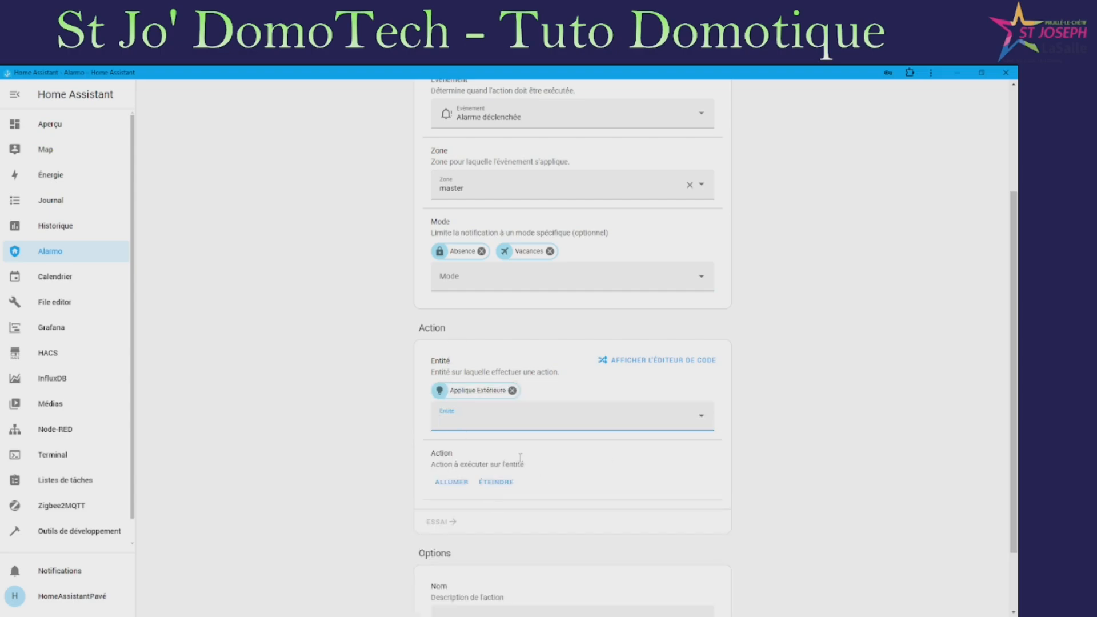
pyautogui.scroll(-2, 431, 383)
pyautogui.click(460, 403)
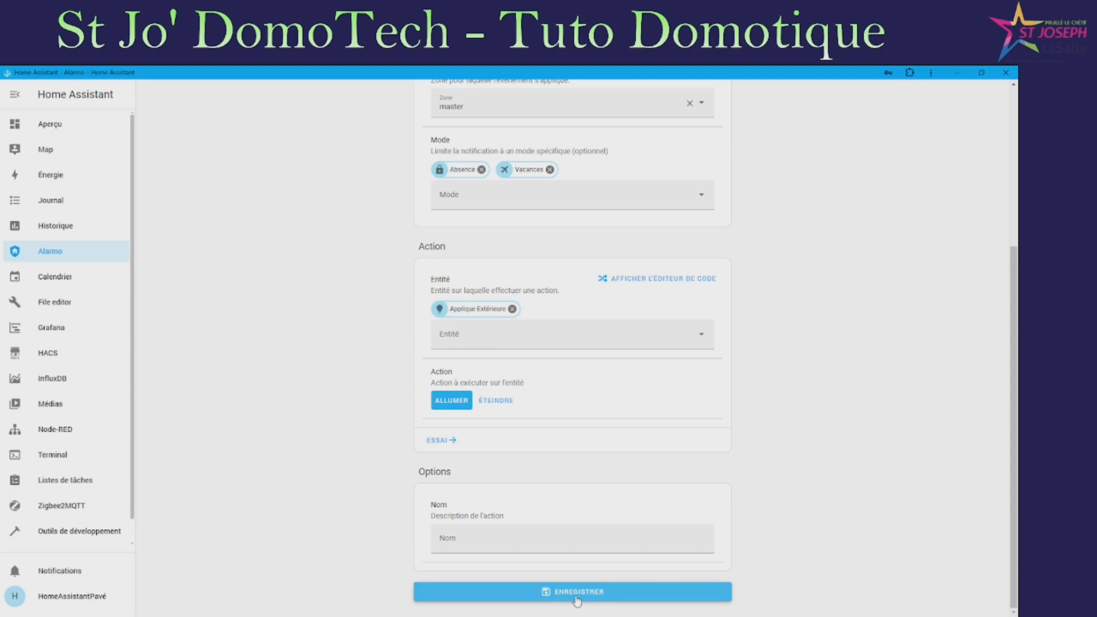
pyautogui.click(536, 335)
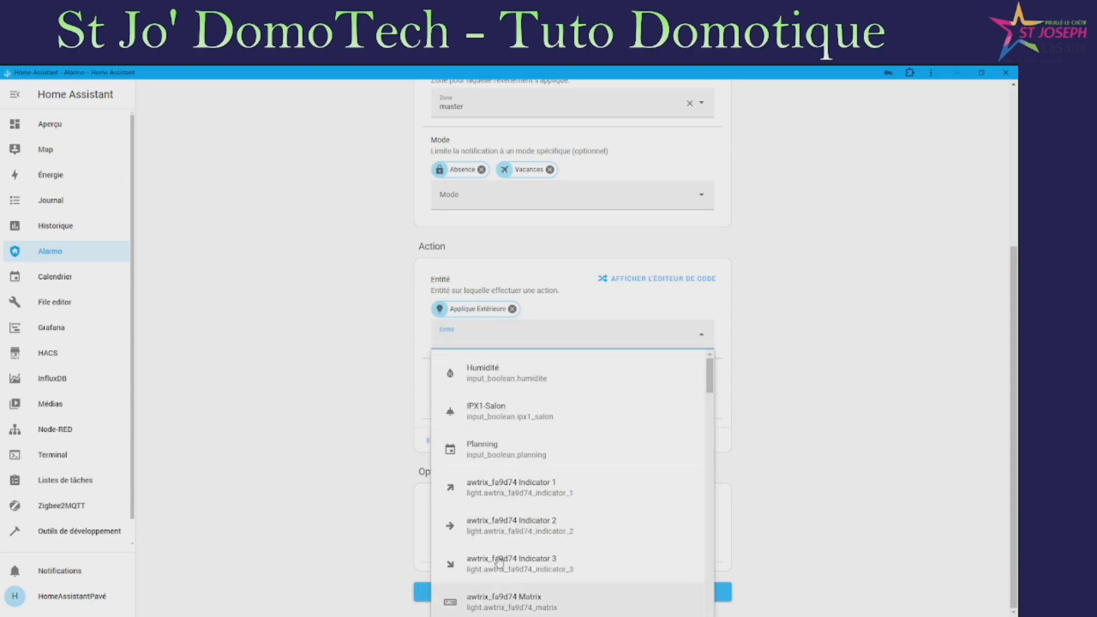
pyautogui.click(514, 411)
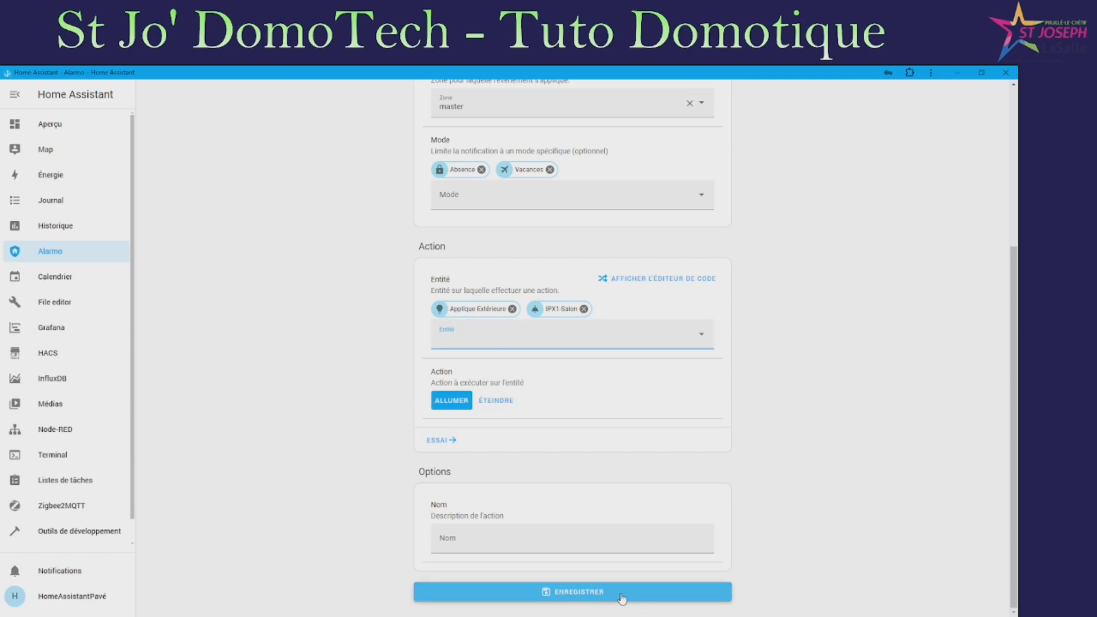
# Name the action 'Tout', save it, and start another new action
pyautogui.click(622, 594)
pyautogui.click(476, 536)
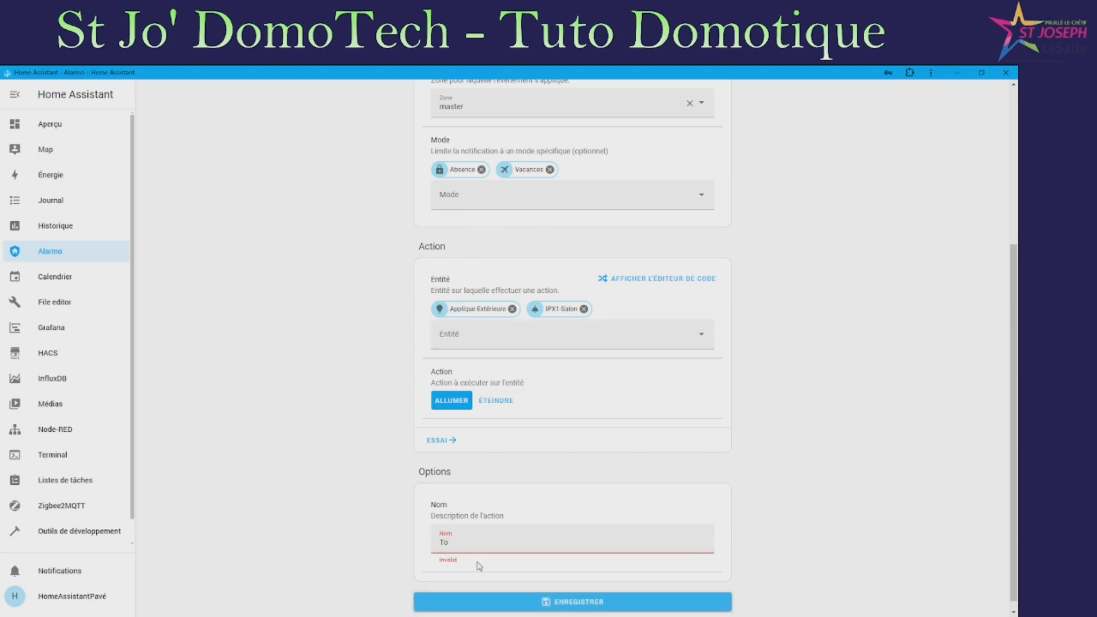
pyautogui.click(629, 603)
pyautogui.click(466, 521)
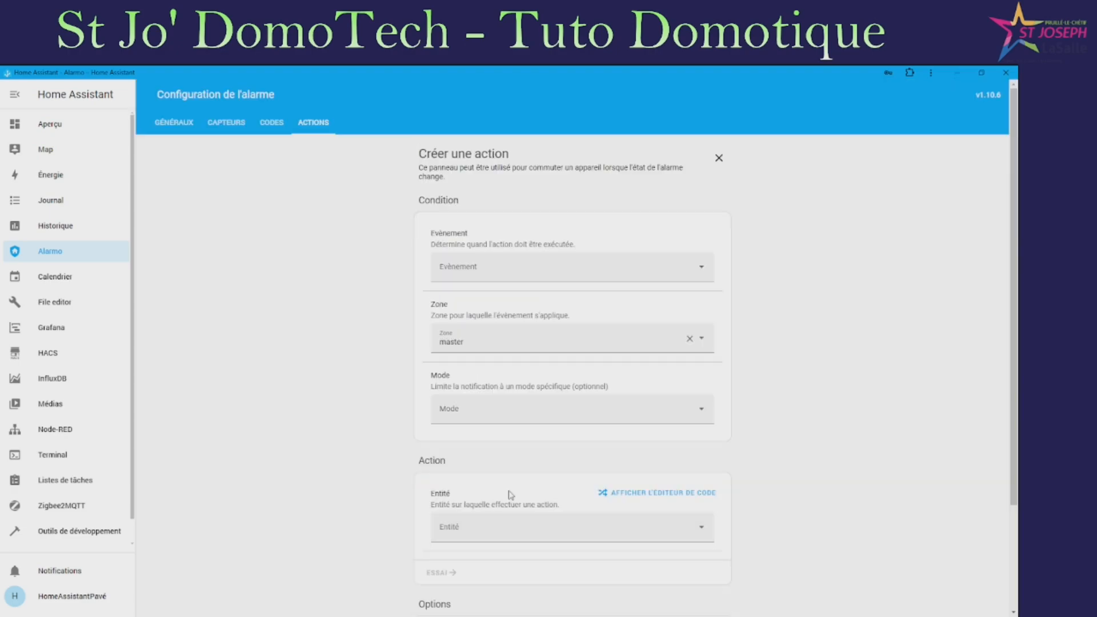
# Set the action's event to Alarme déclenchée, limited to Présence and Nuit modes
pyautogui.click(510, 273)
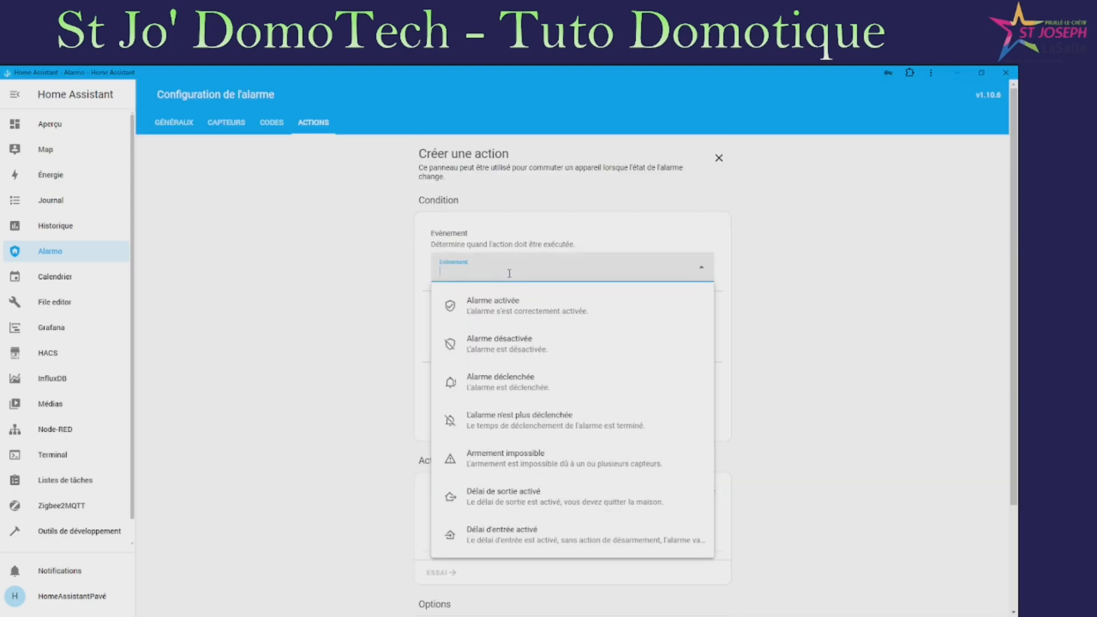
pyautogui.click(531, 393)
pyautogui.click(505, 421)
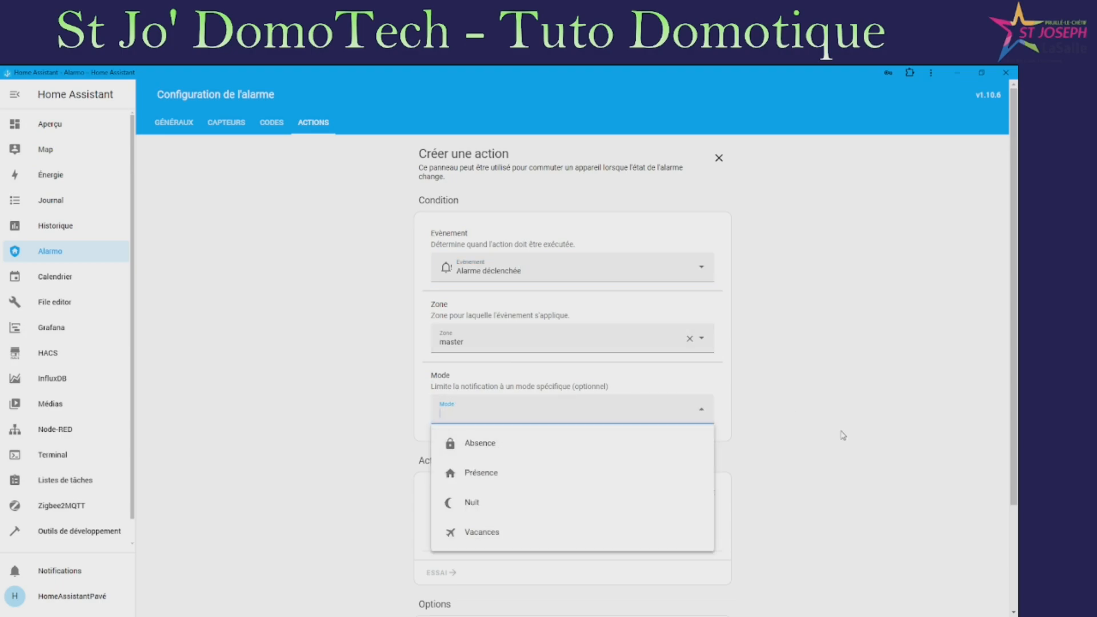
pyautogui.click(774, 423)
pyautogui.click(498, 419)
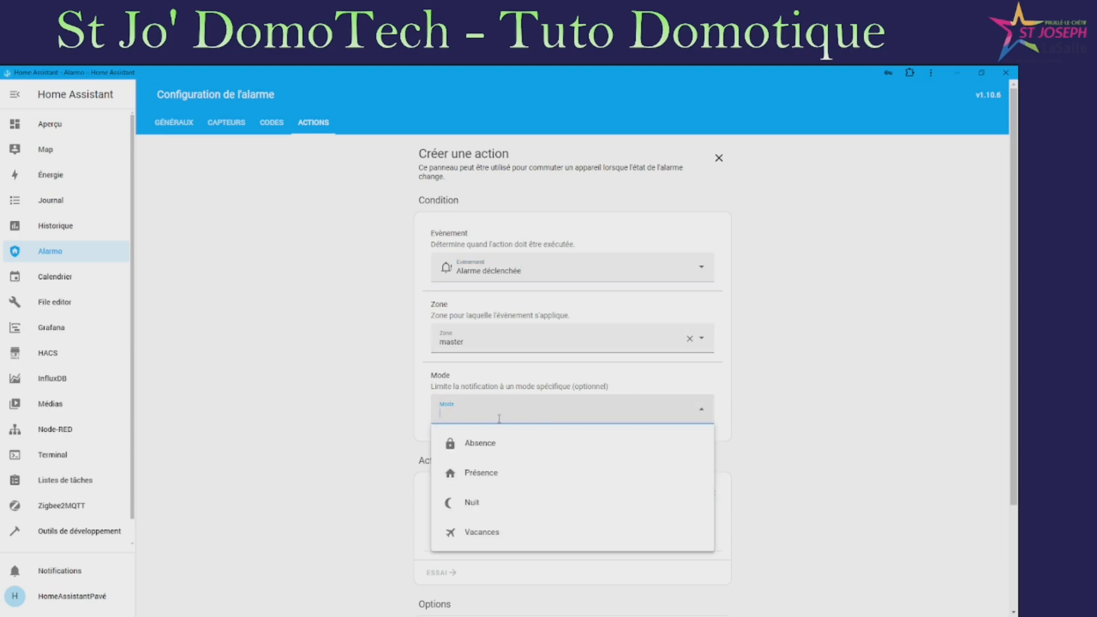
pyautogui.click(498, 479)
pyautogui.click(501, 430)
pyautogui.click(491, 498)
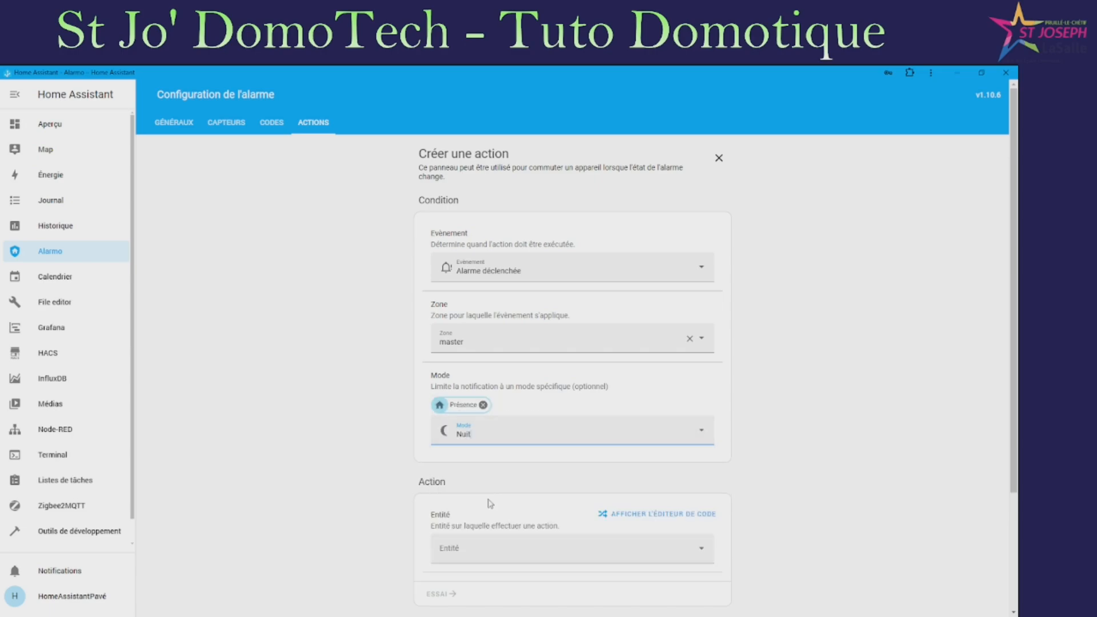
# Set the action to turn on IPX1-Salon, name it 'restr', and save it
pyautogui.scroll(-3, 578, 421)
pyautogui.click(514, 395)
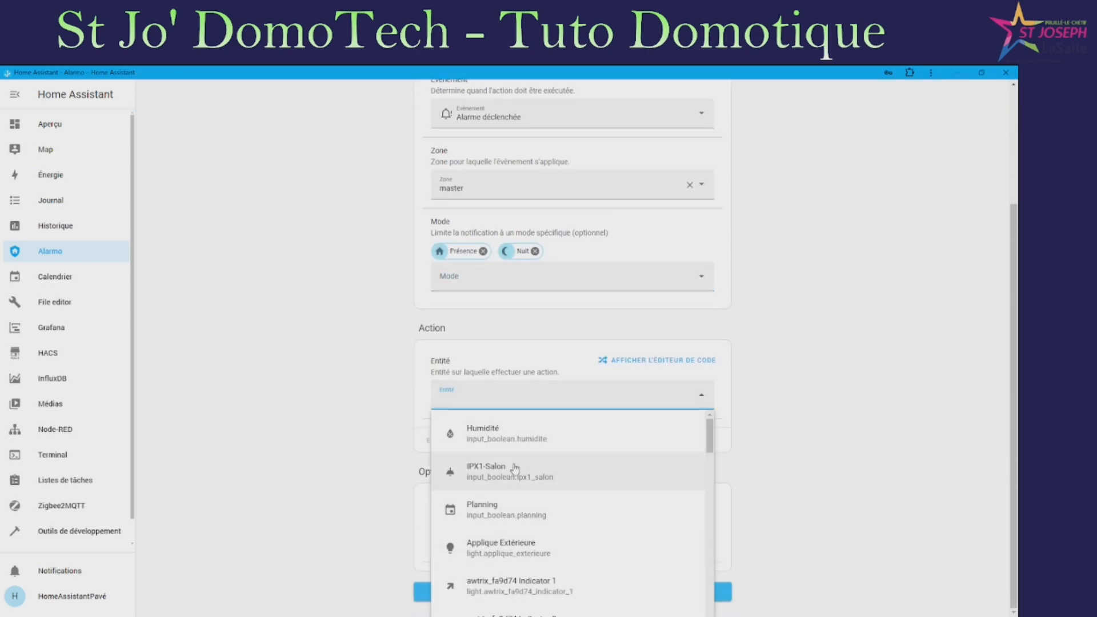
pyautogui.click(514, 469)
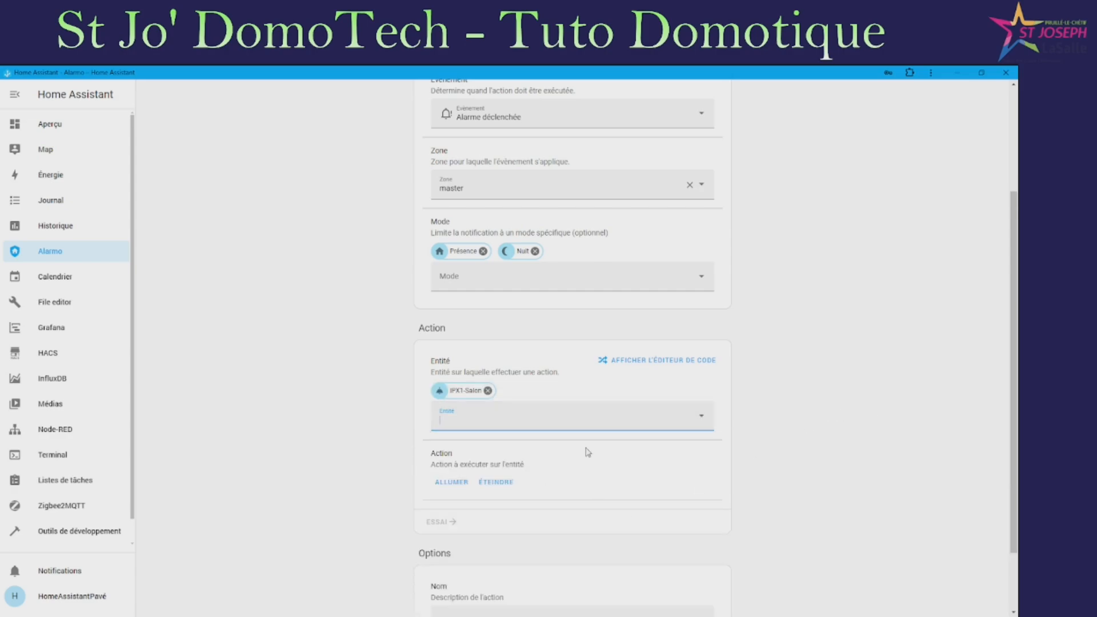
pyautogui.scroll(-2, 474, 509)
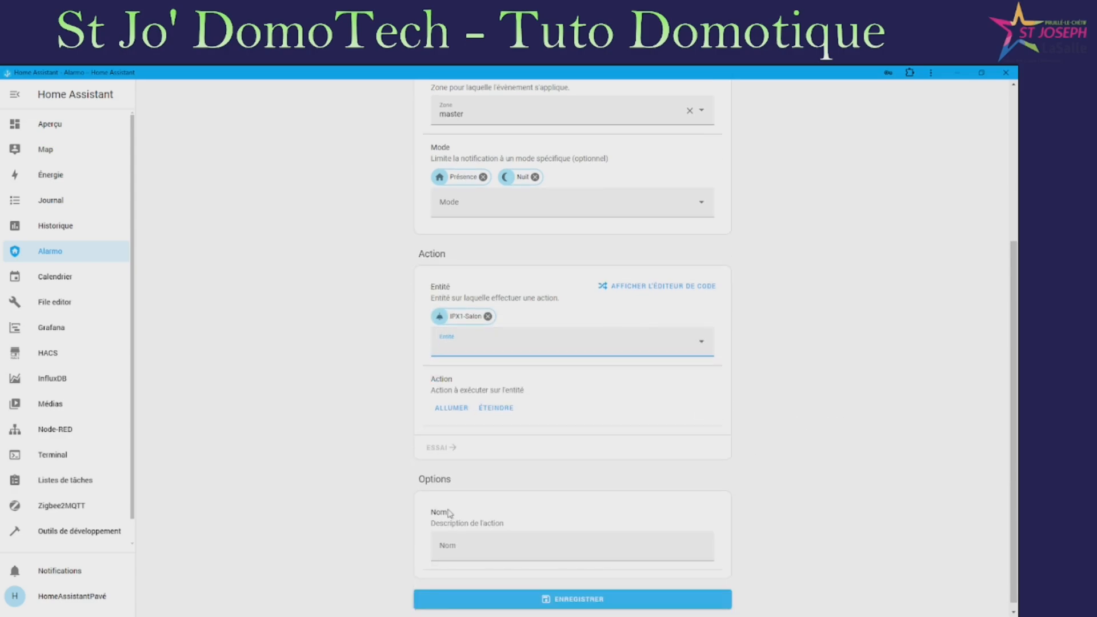
pyautogui.click(451, 401)
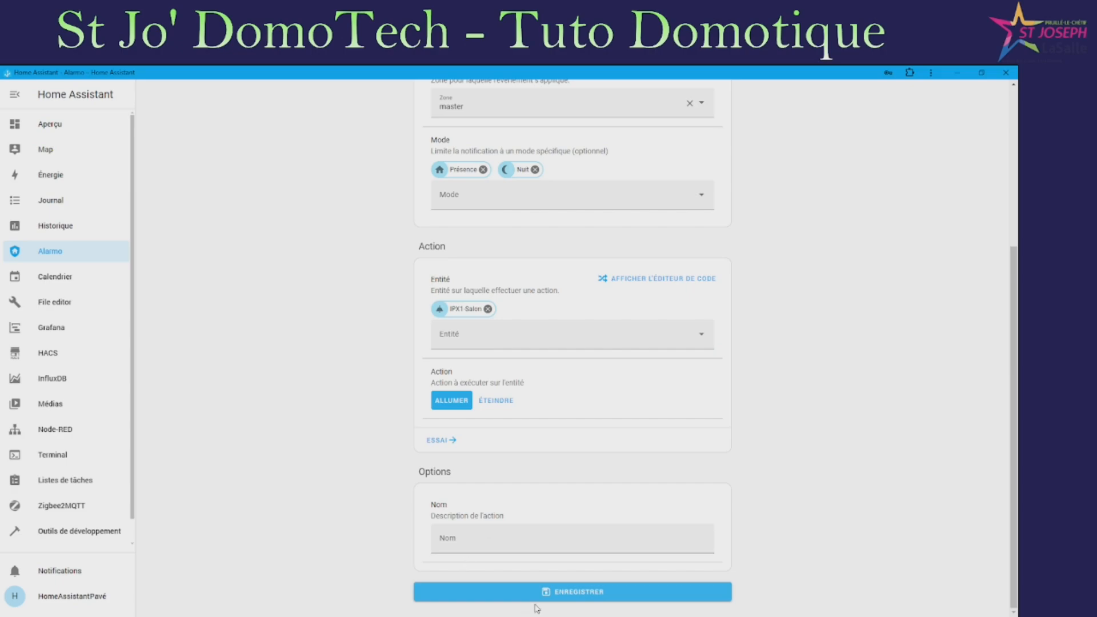
pyautogui.click(572, 598)
pyautogui.click(505, 541)
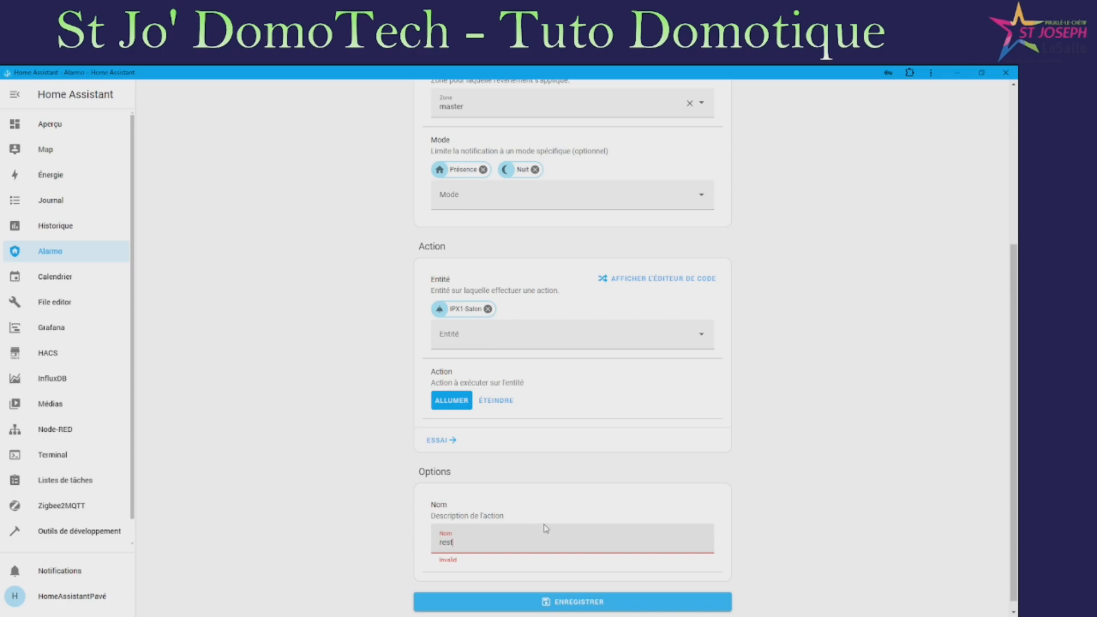
pyautogui.click(573, 602)
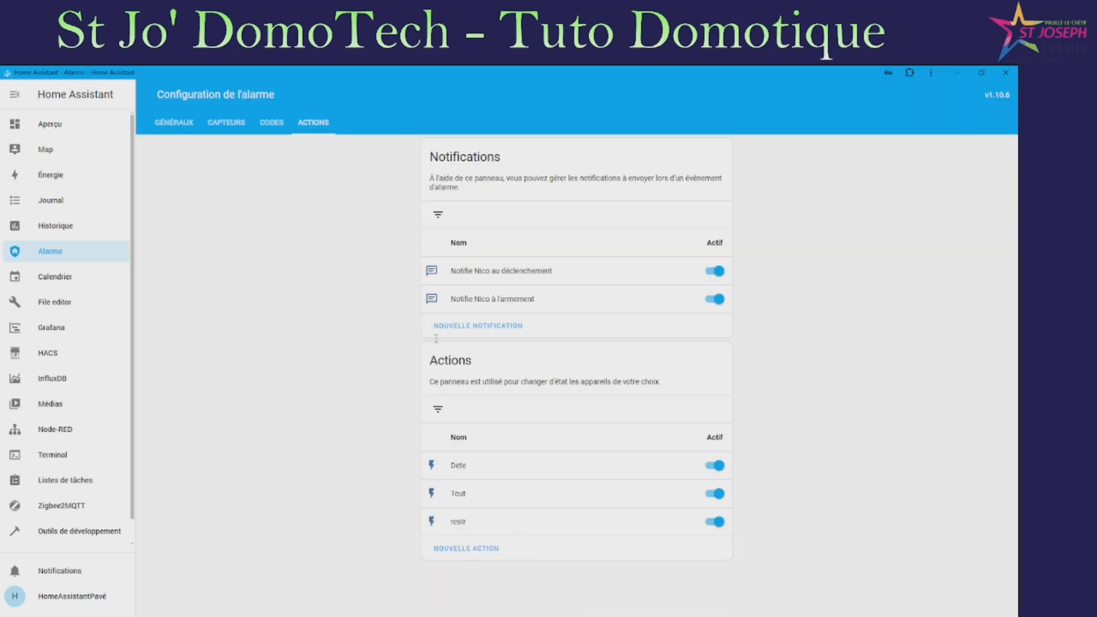
# Create action 'ext': on L'alarme n'est plus déclenchée, turn off Applique Extérieure
pyautogui.click(485, 554)
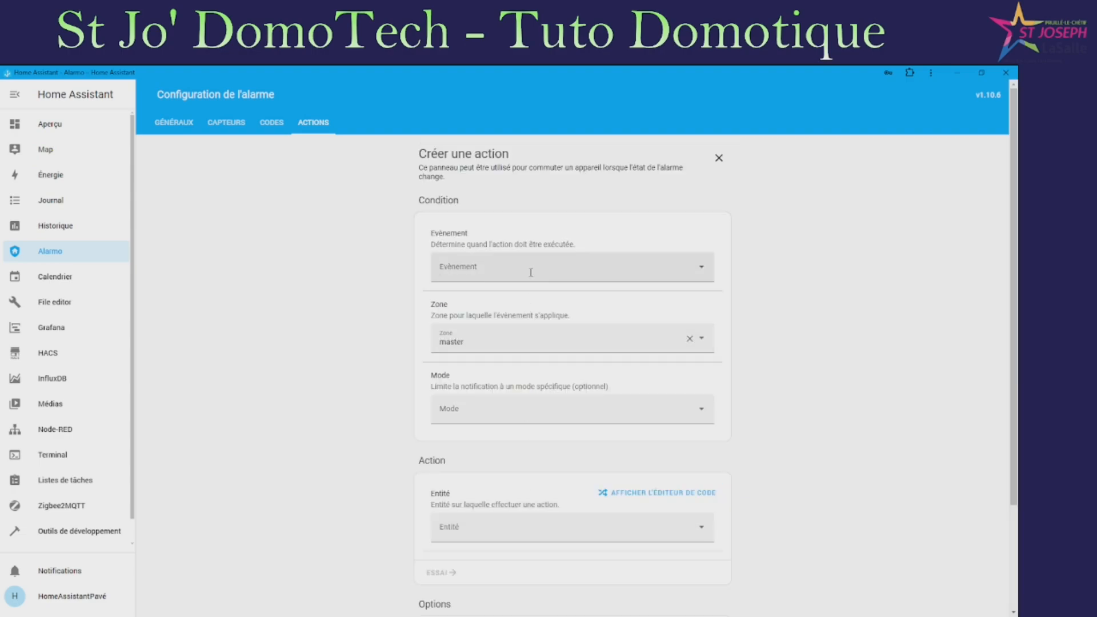
pyautogui.click(523, 267)
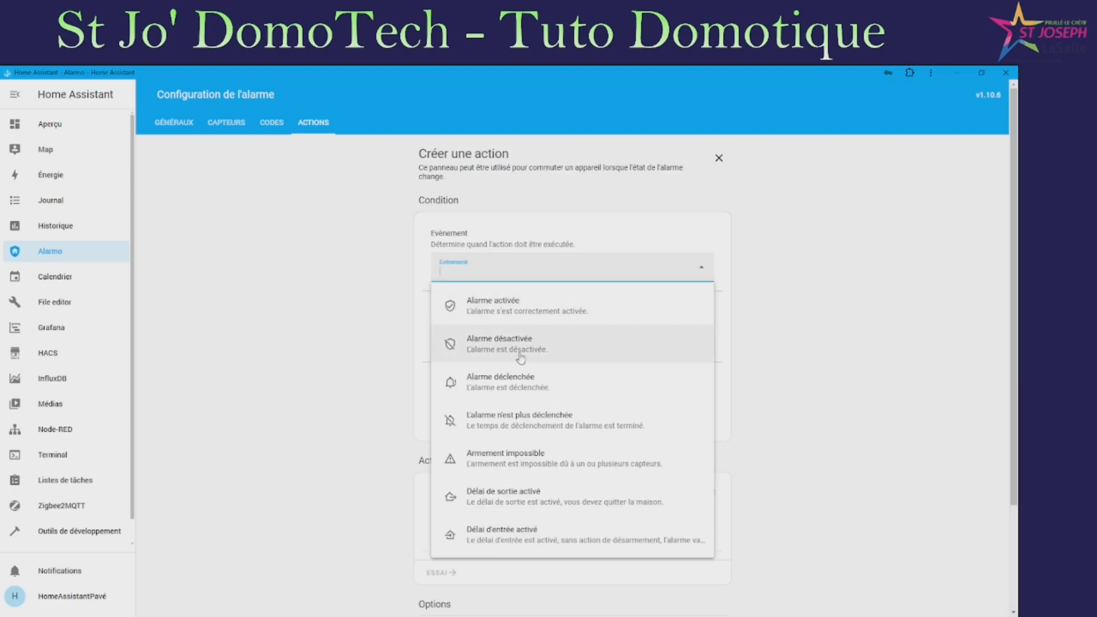
pyautogui.click(553, 420)
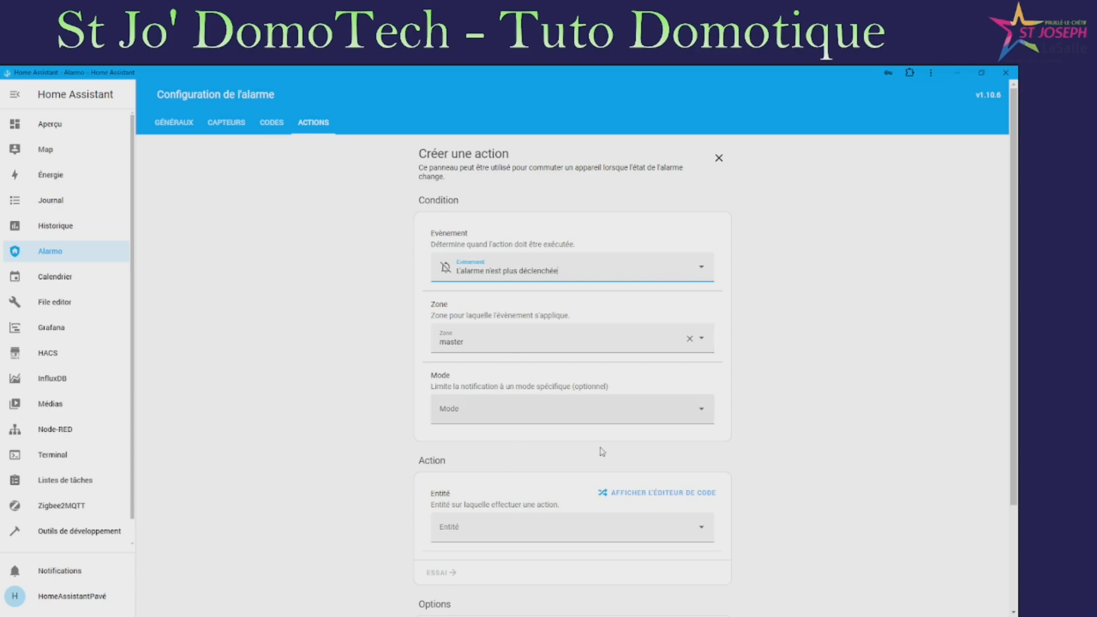
pyautogui.click(502, 532)
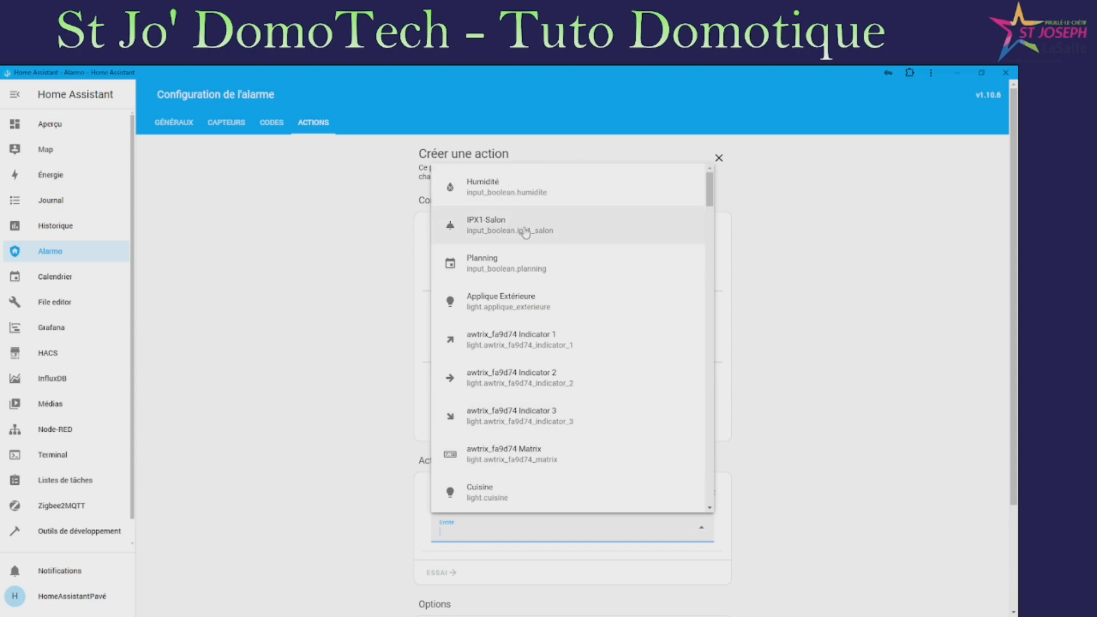
pyautogui.click(545, 312)
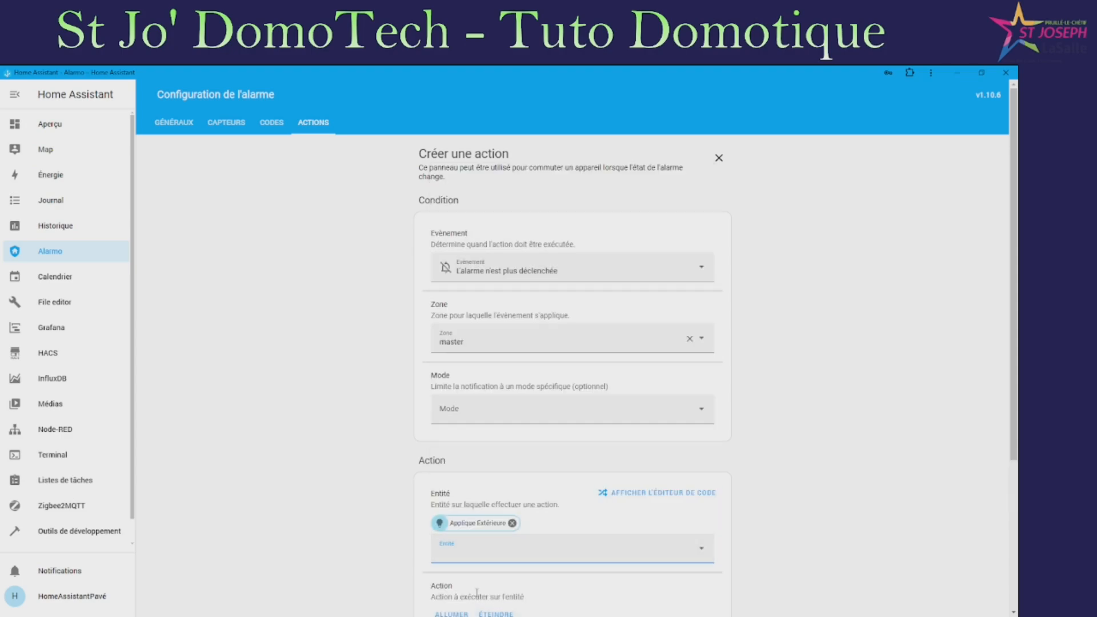
pyautogui.scroll(-3, 497, 514)
pyautogui.click(503, 455)
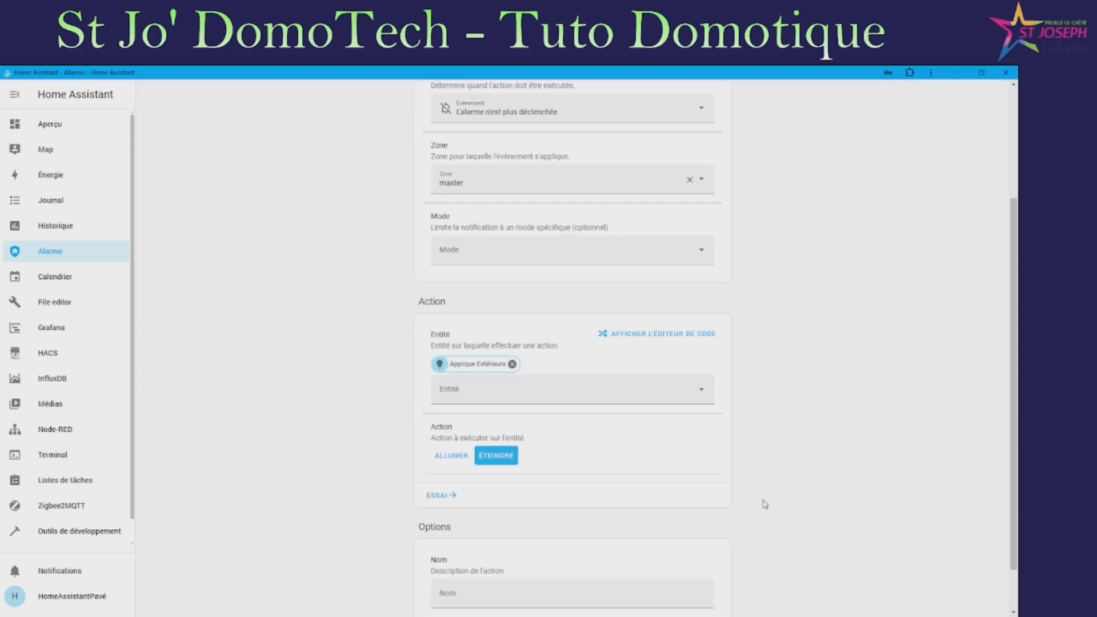
pyautogui.scroll(-1, 597, 568)
pyautogui.click(584, 536)
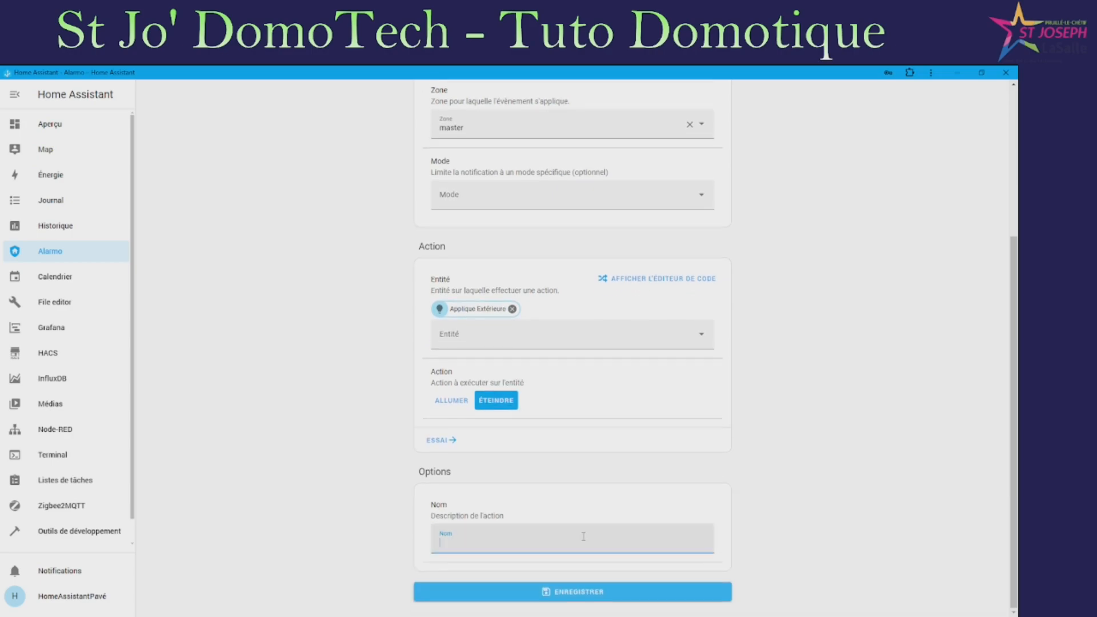
pyautogui.write('ext')
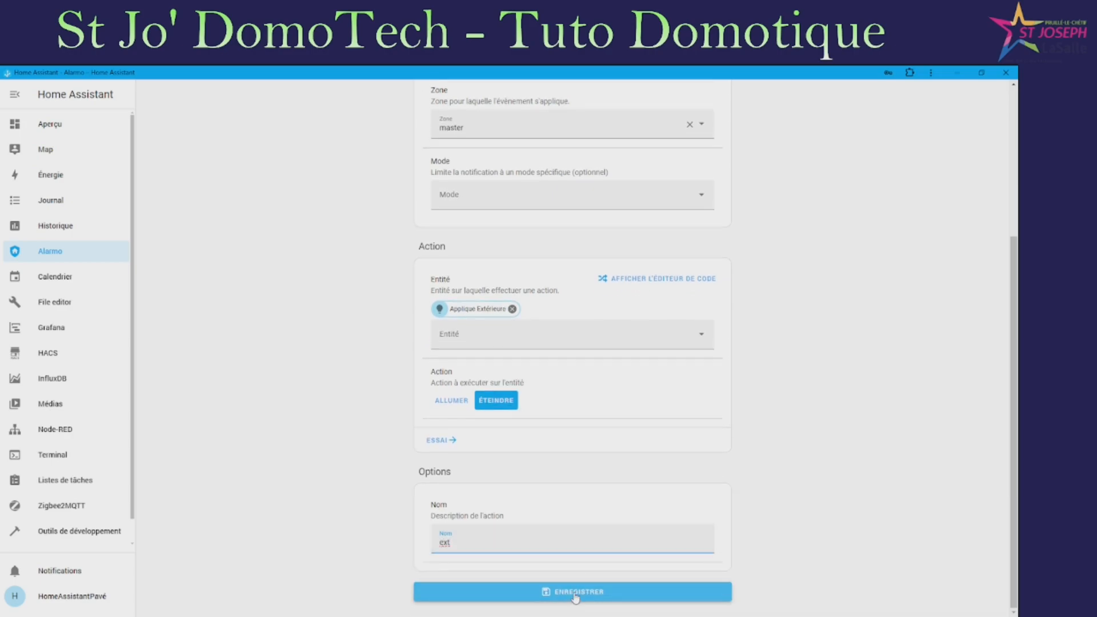
pyautogui.click(572, 594)
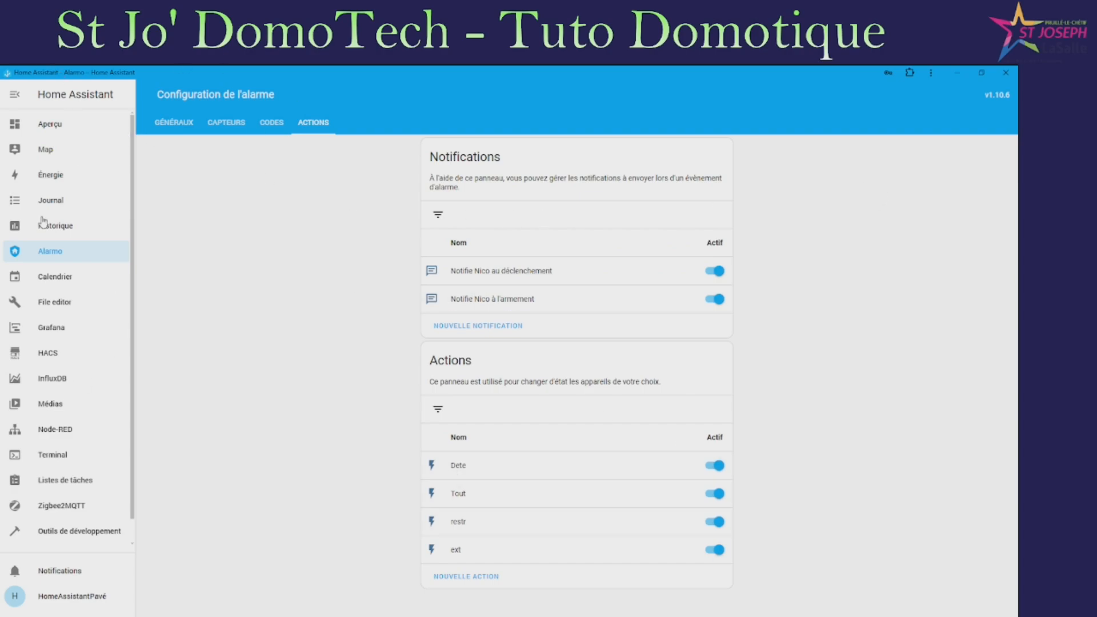
# Edit the Aperçu dashboard and delete the Nouvelle section holding the alarm card
pyautogui.click(54, 128)
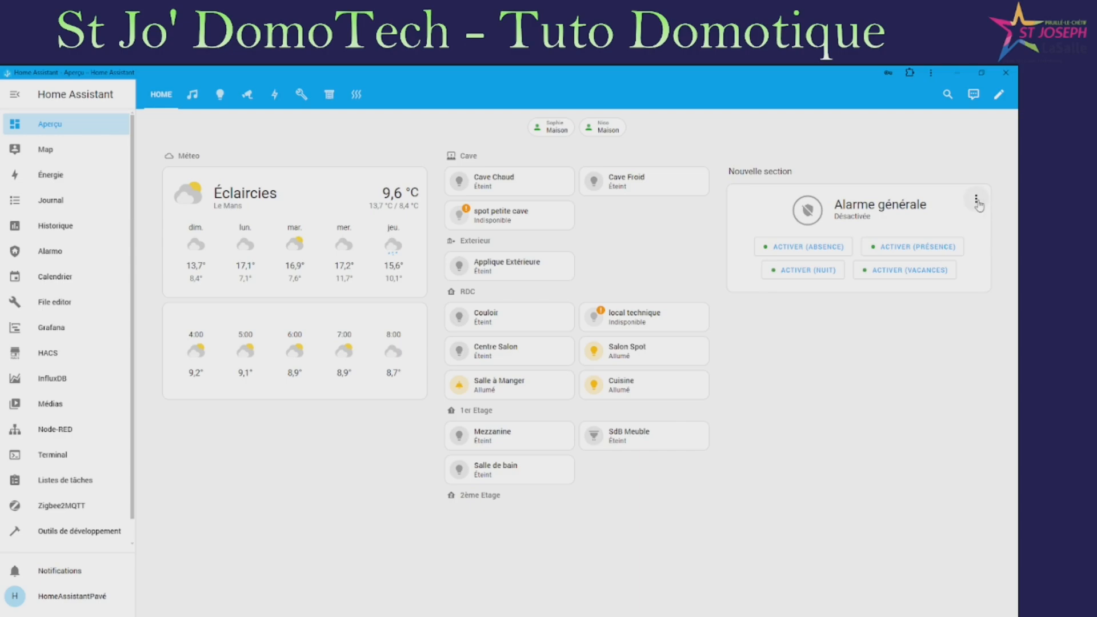
pyautogui.click(976, 200)
pyautogui.click(999, 95)
pyautogui.click(999, 94)
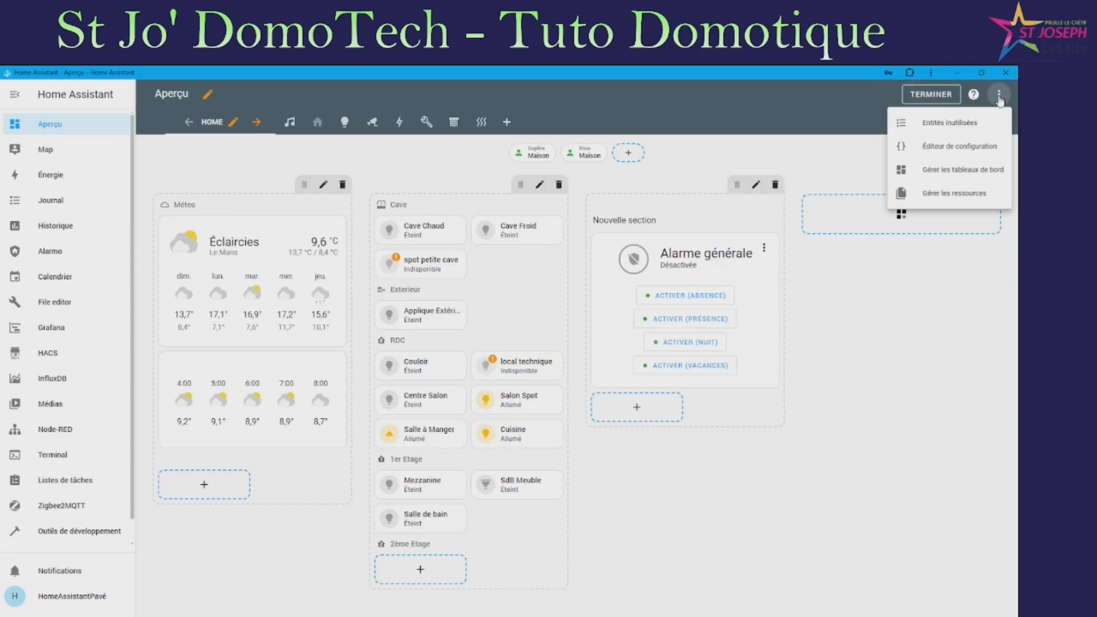
pyautogui.click(923, 108)
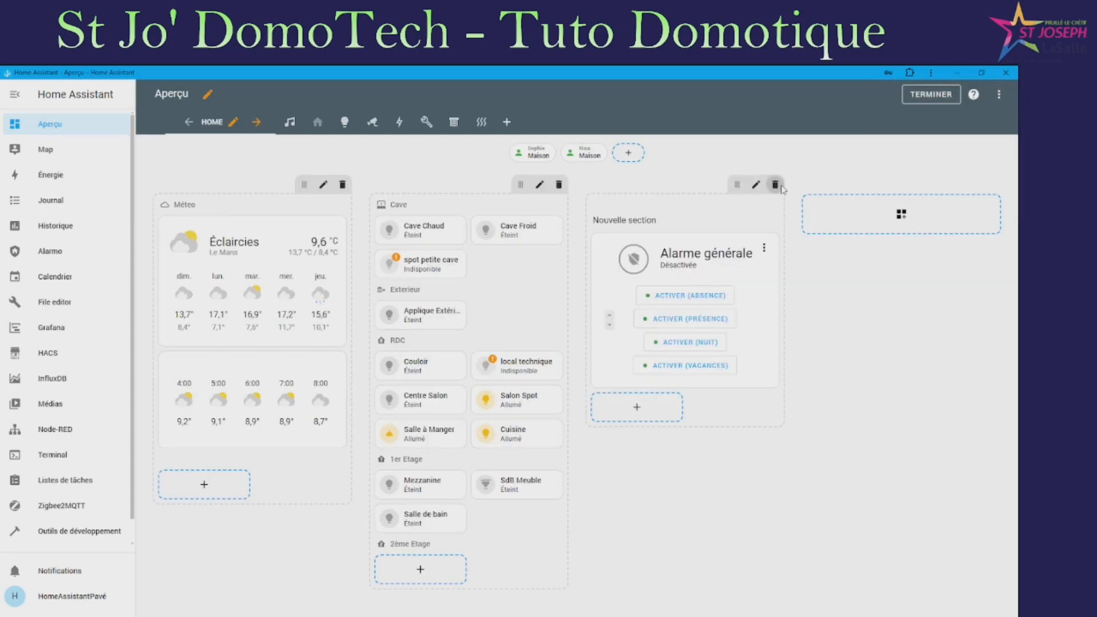
pyautogui.click(775, 184)
pyautogui.click(571, 374)
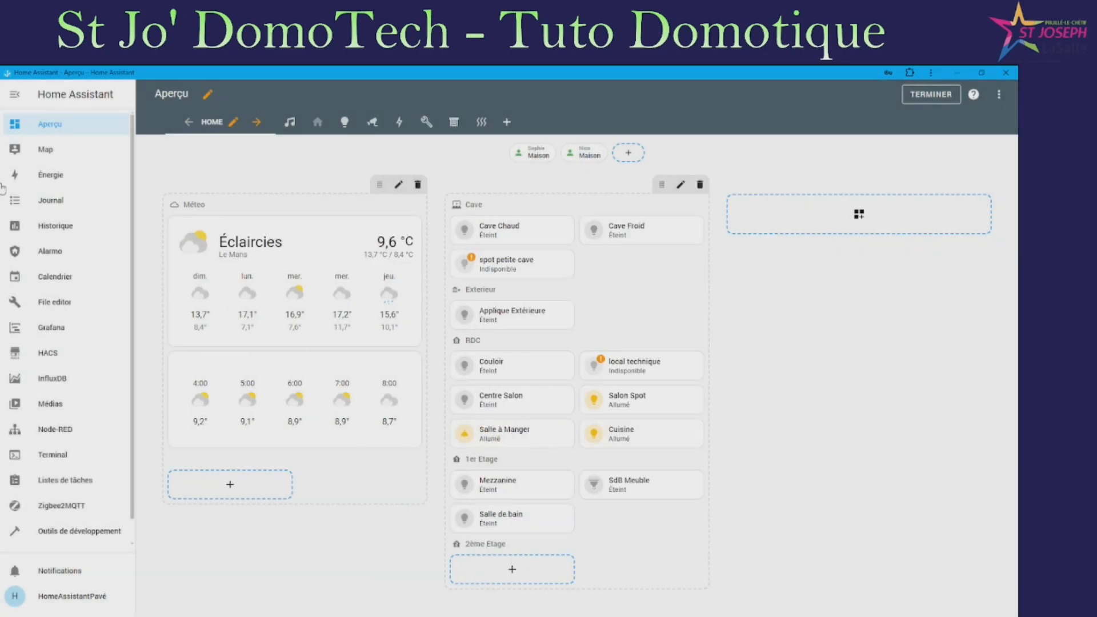
# Browse the HACS and Map pages, then return to the Aperçu dashboard
pyautogui.scroll(-1, 75, 485)
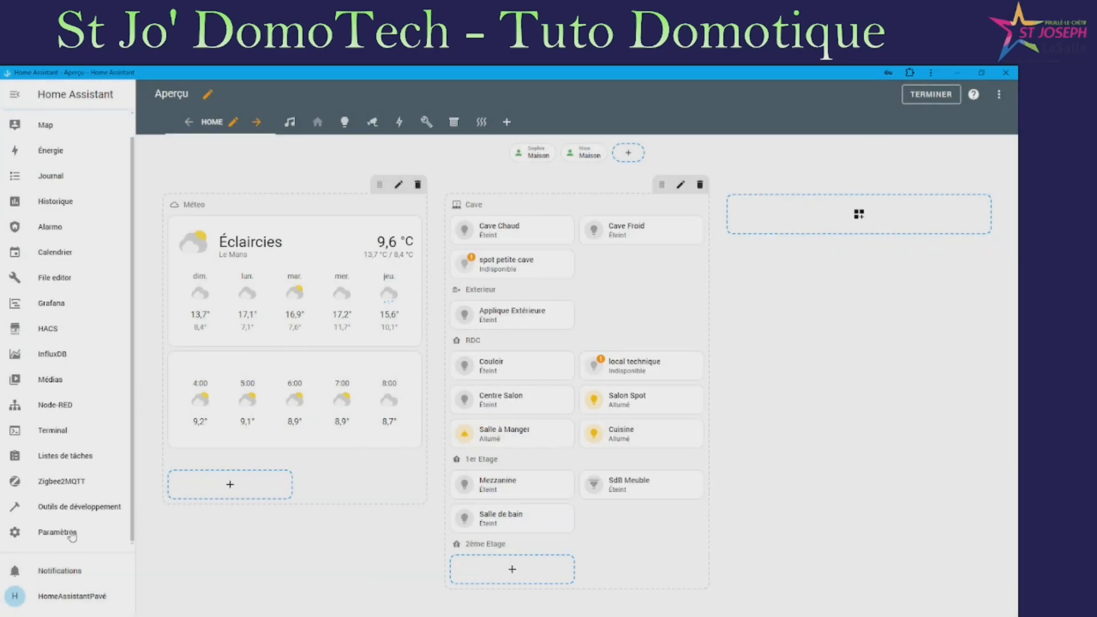
pyautogui.click(51, 330)
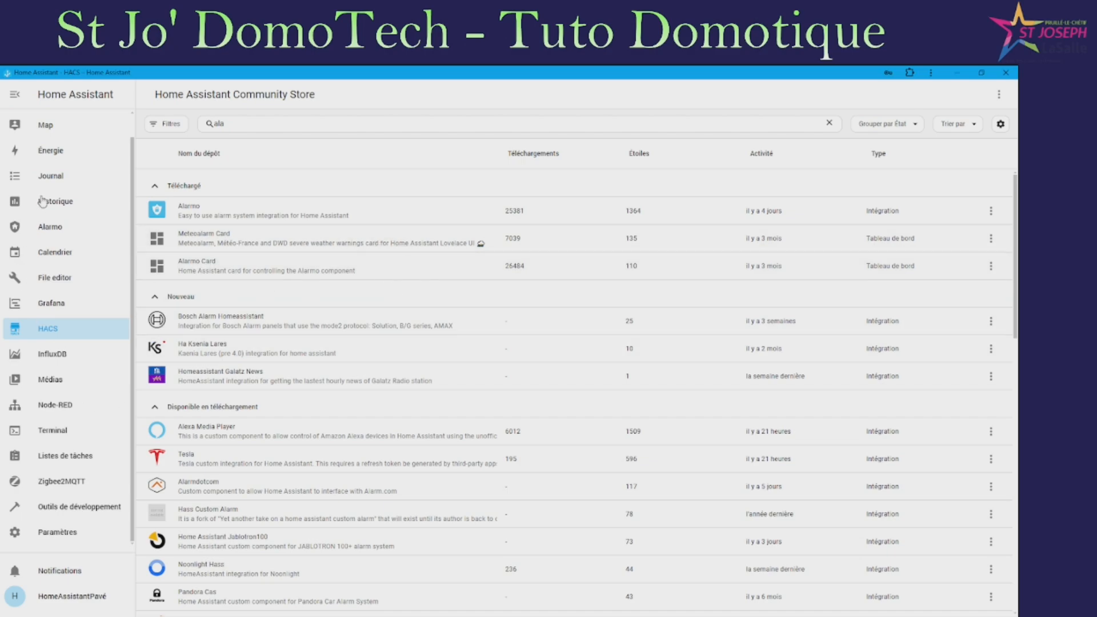
pyautogui.click(66, 130)
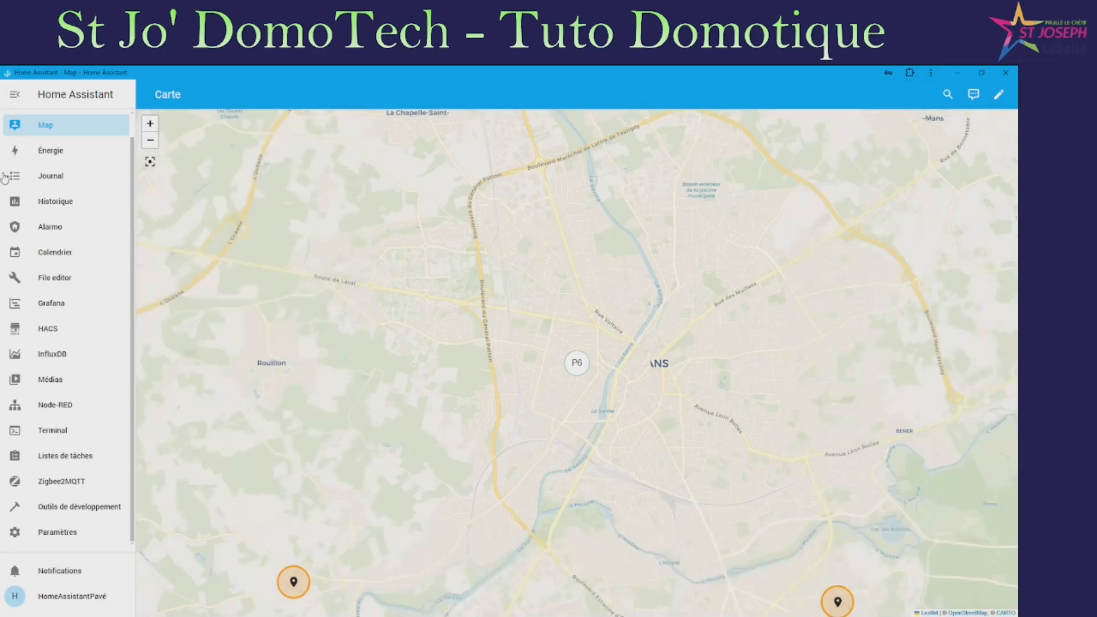
pyautogui.click(80, 126)
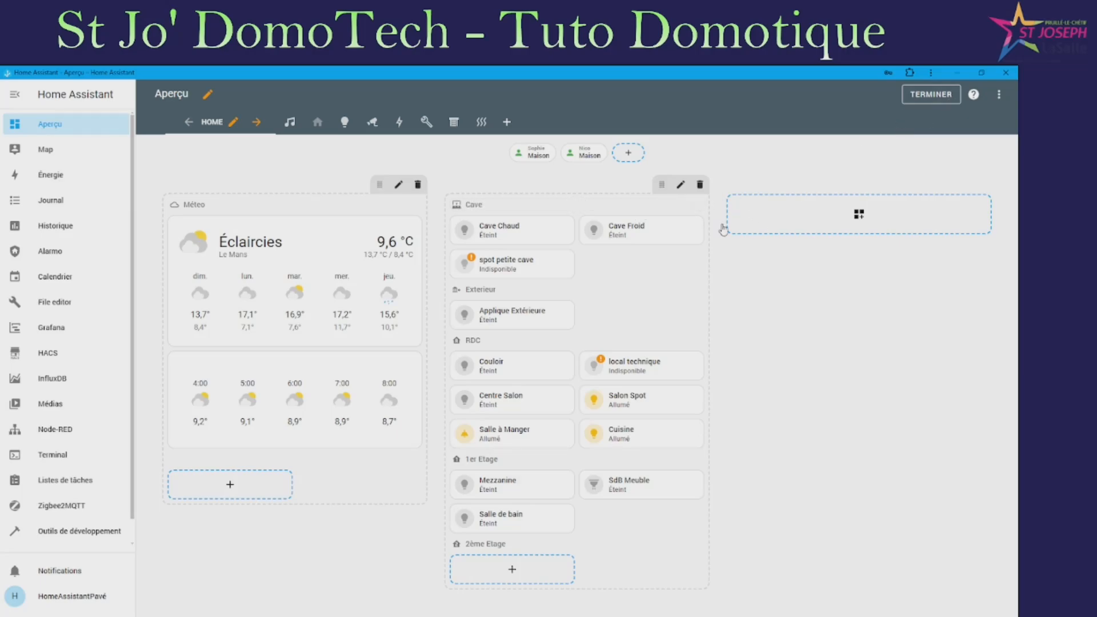
# Add a new section with an Alarmo card named 'Alarme'
pyautogui.click(832, 219)
pyautogui.click(659, 251)
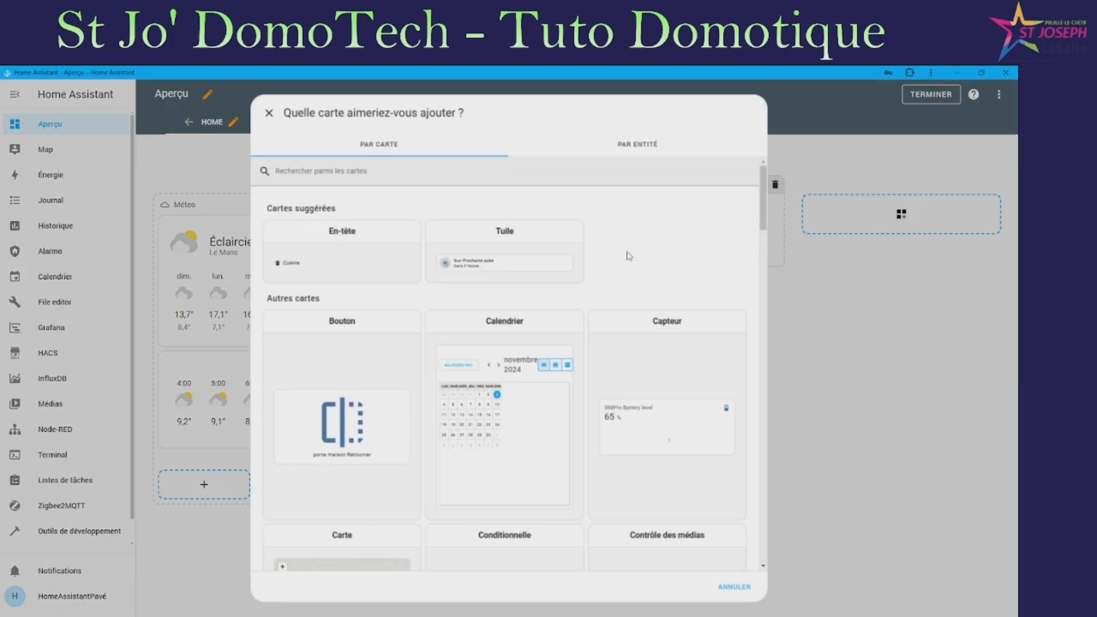
pyautogui.write('al')
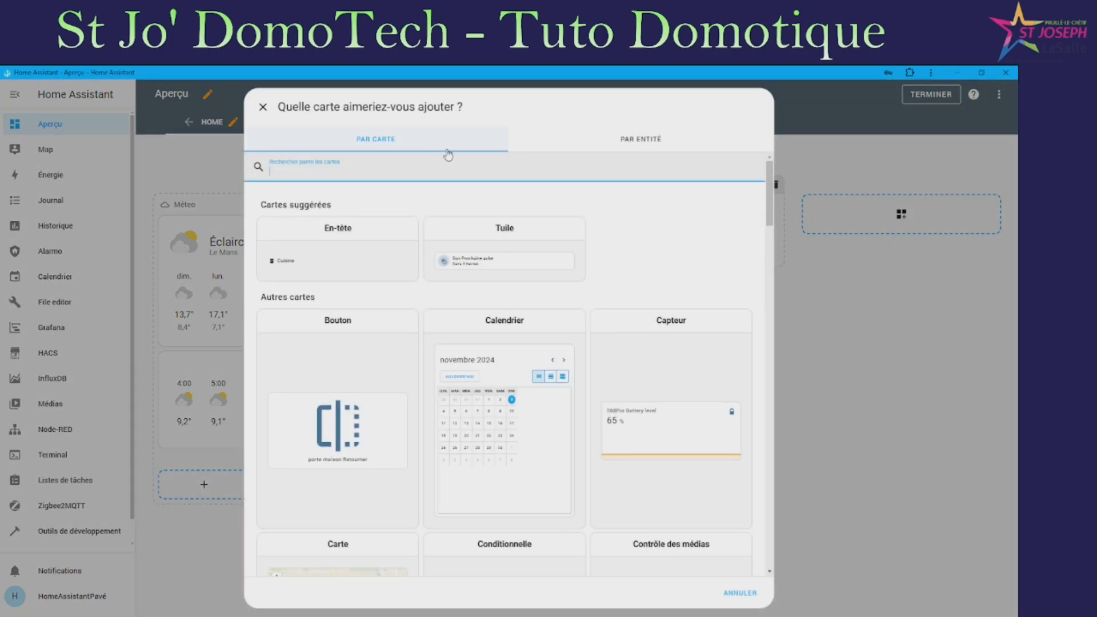
pyautogui.write('r')
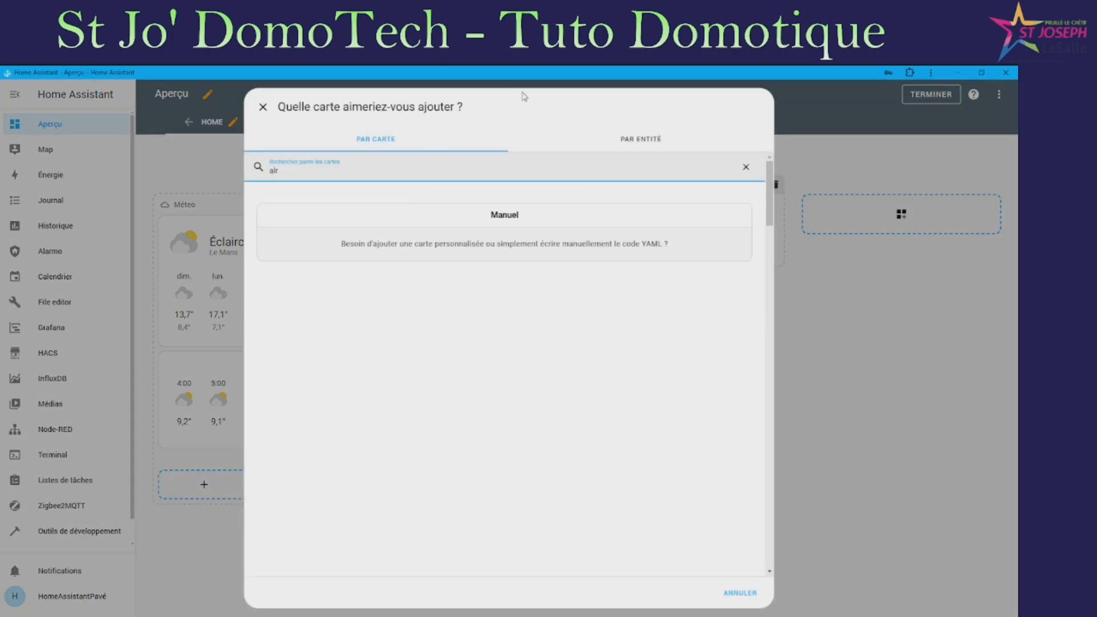
pyautogui.press('BackSpace')
pyautogui.write('a')
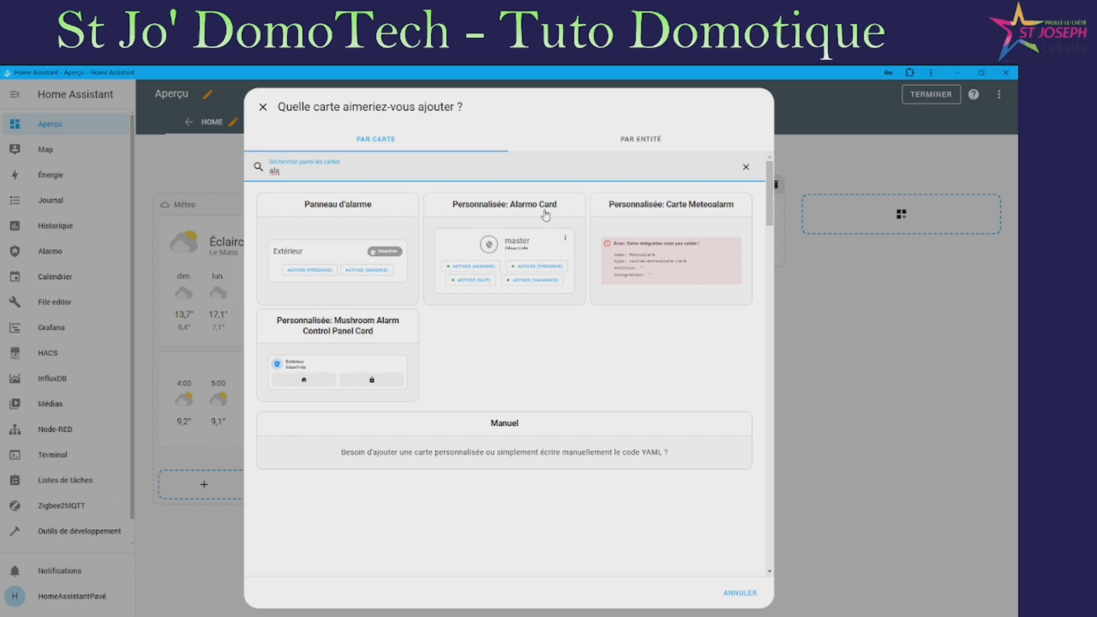
pyautogui.click(546, 216)
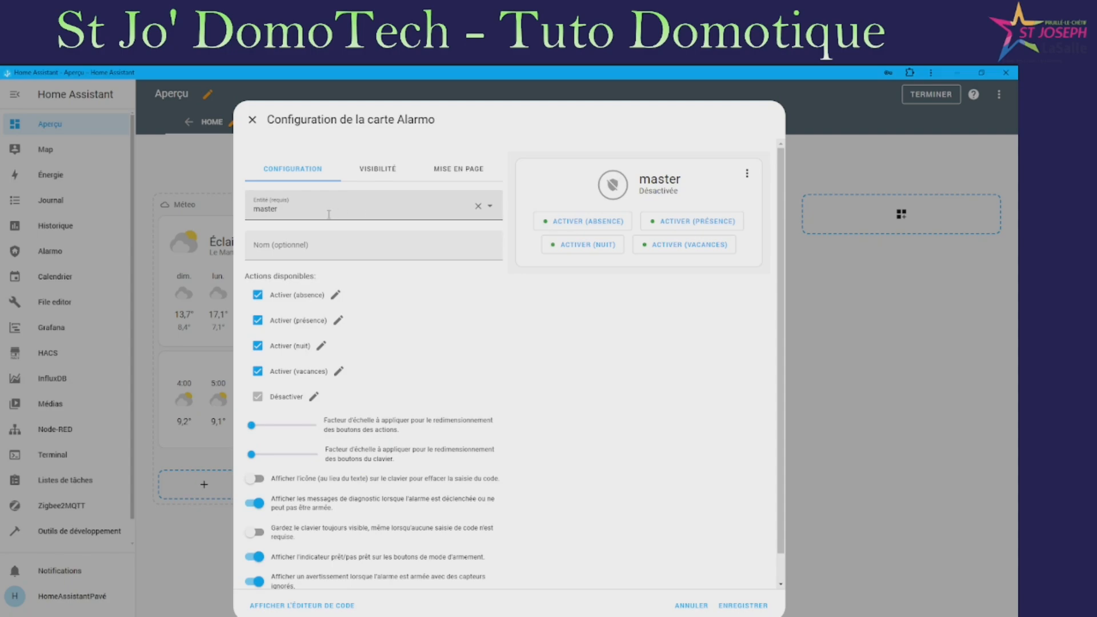
pyautogui.click(332, 245)
pyautogui.write('Ala')
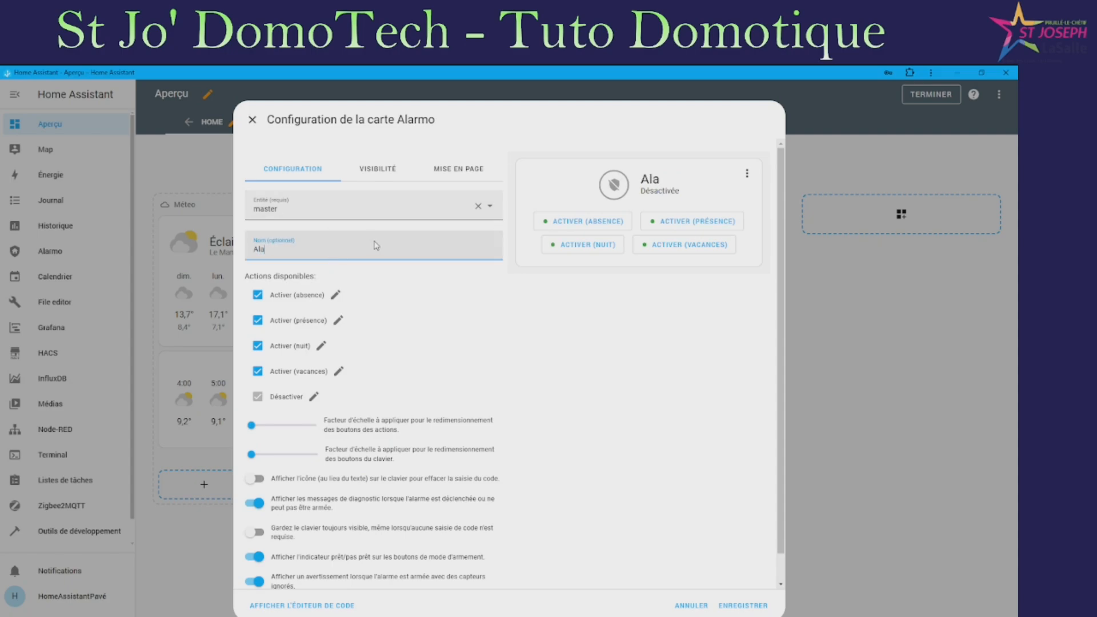
pyautogui.write('rme')
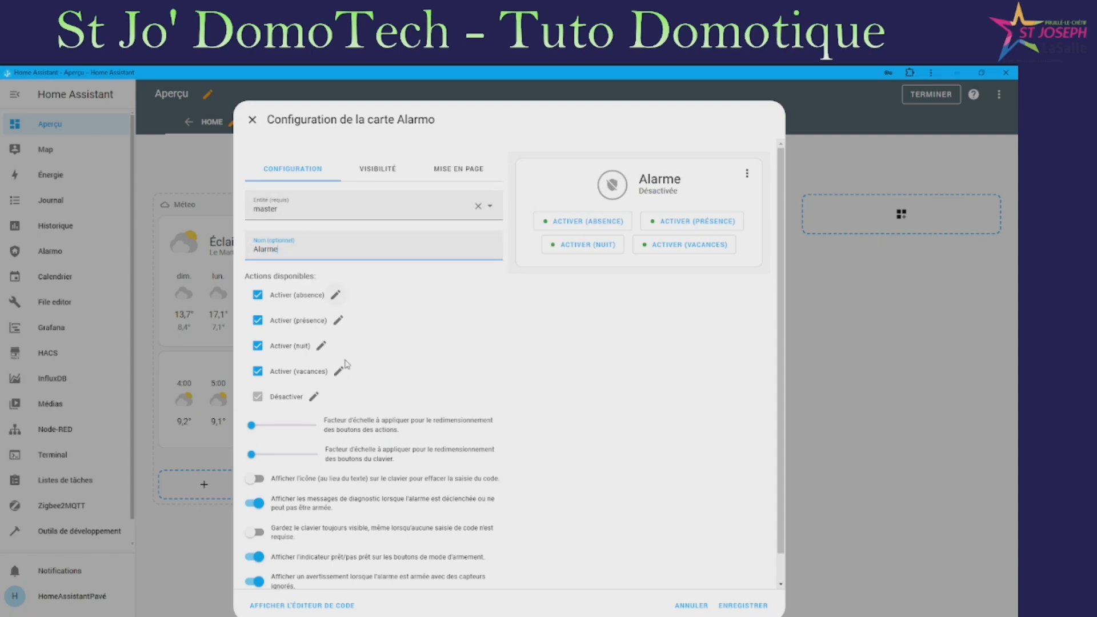
# Show icons on the card's keypad, leave the keypad not always visible, and save
pyautogui.scroll(-1, 306, 388)
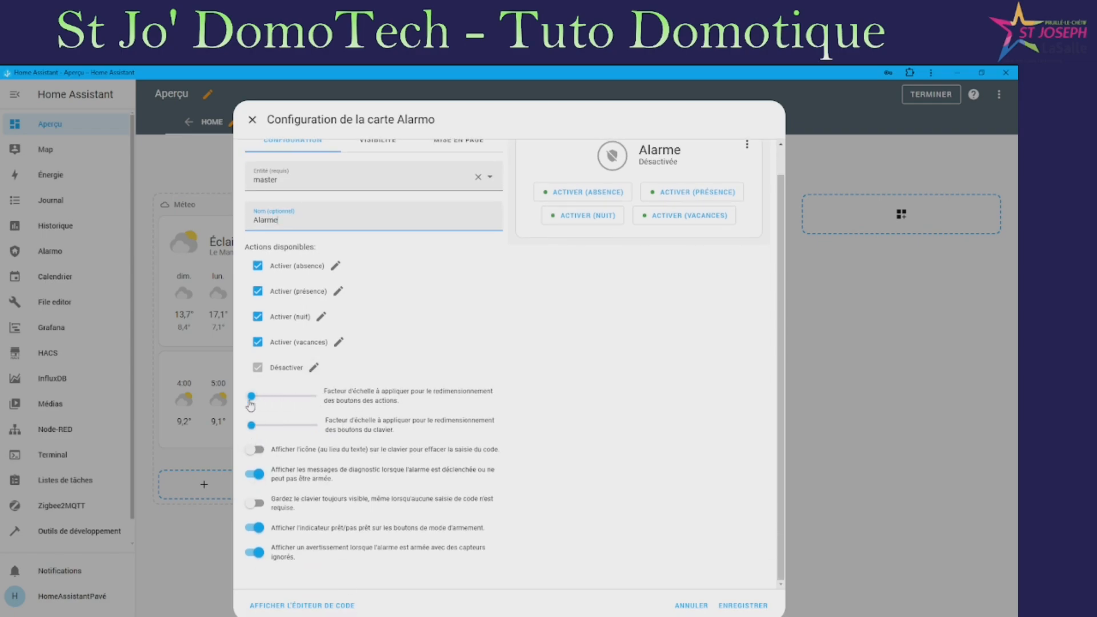
pyautogui.moveTo(250, 405)
pyautogui.mouseDown()
pyautogui.moveTo(351, 400)
pyautogui.moveTo(251, 398)
pyautogui.mouseUp()
pyautogui.click(255, 450)
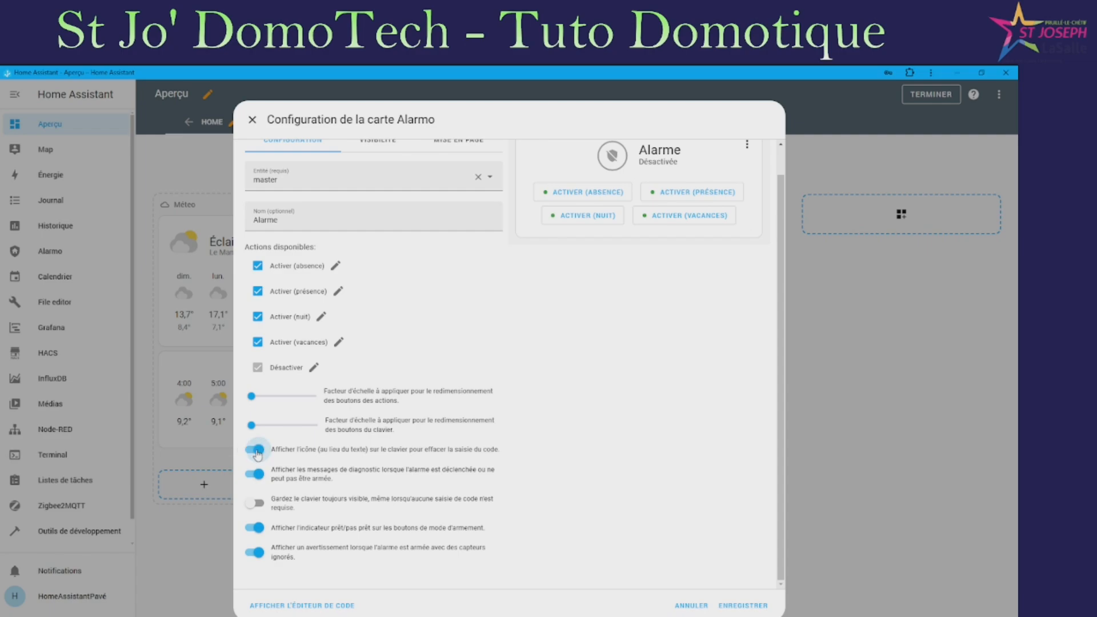
pyautogui.scroll(1, 289, 457)
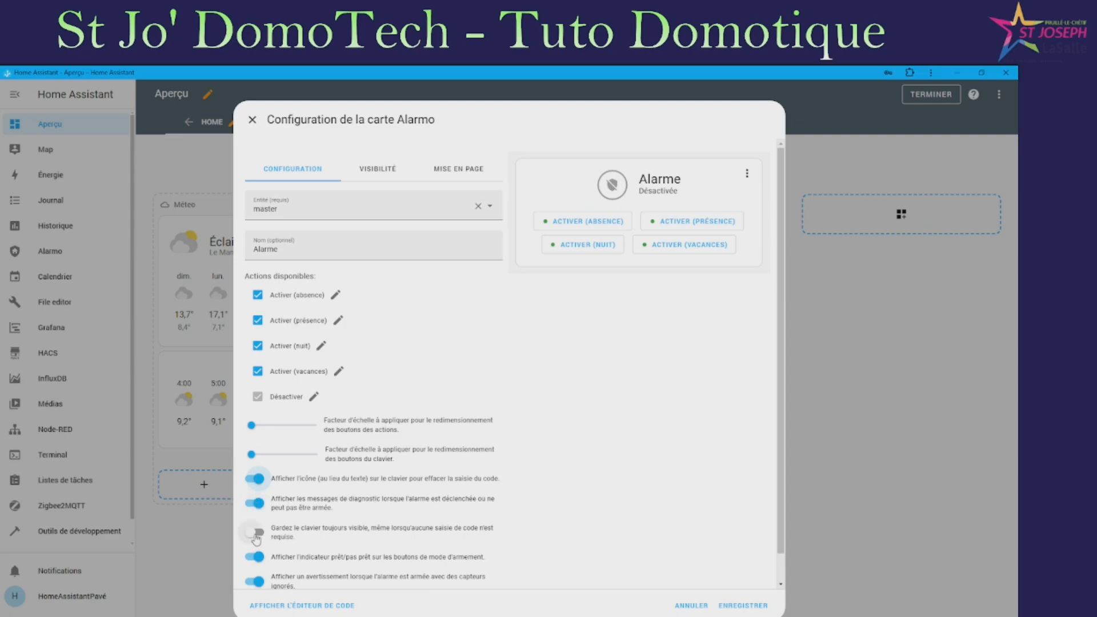
pyautogui.click(255, 533)
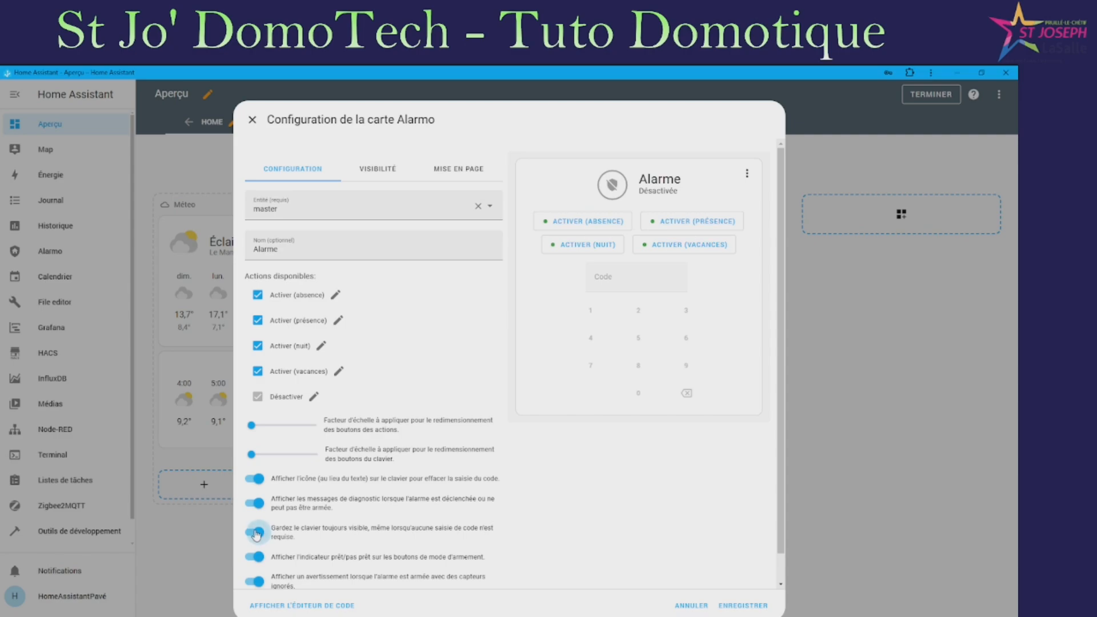
pyautogui.click(257, 533)
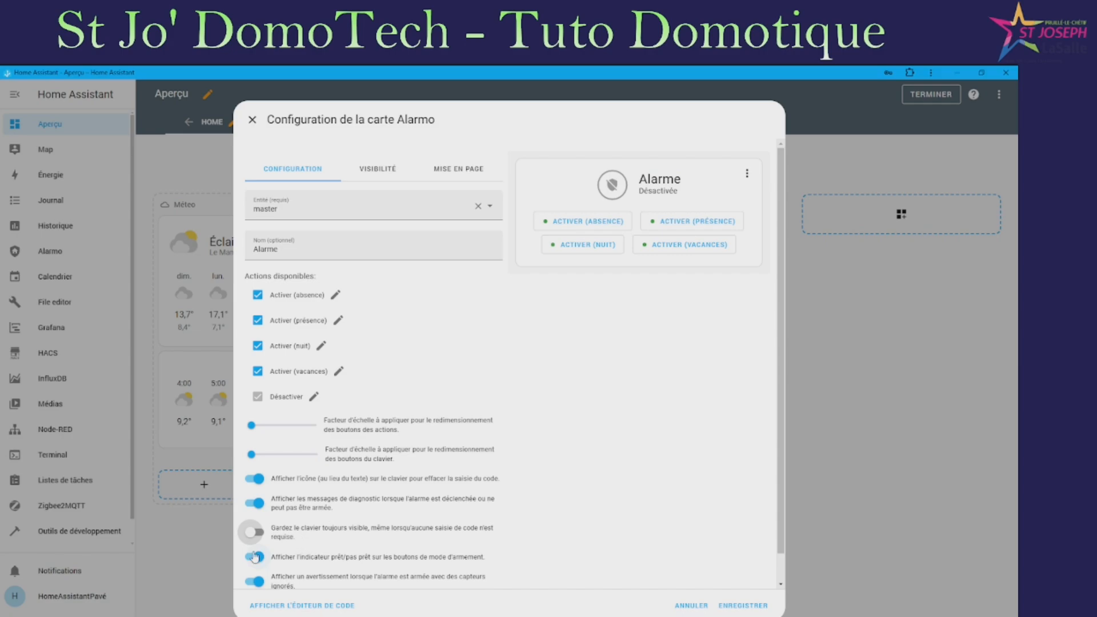
pyautogui.scroll(-1, 303, 543)
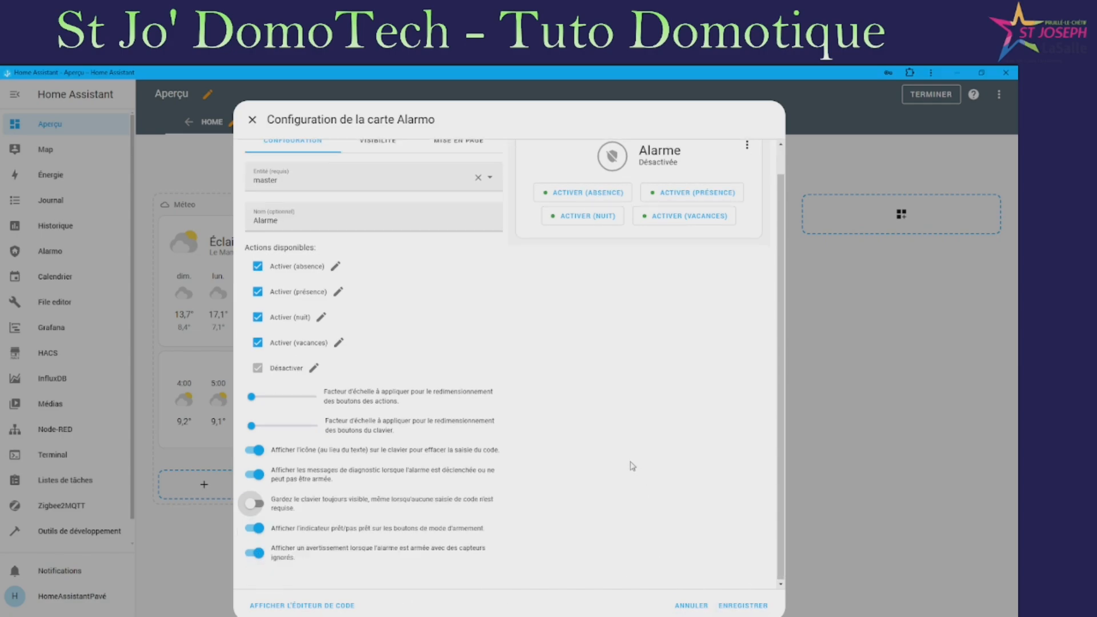
pyautogui.click(744, 605)
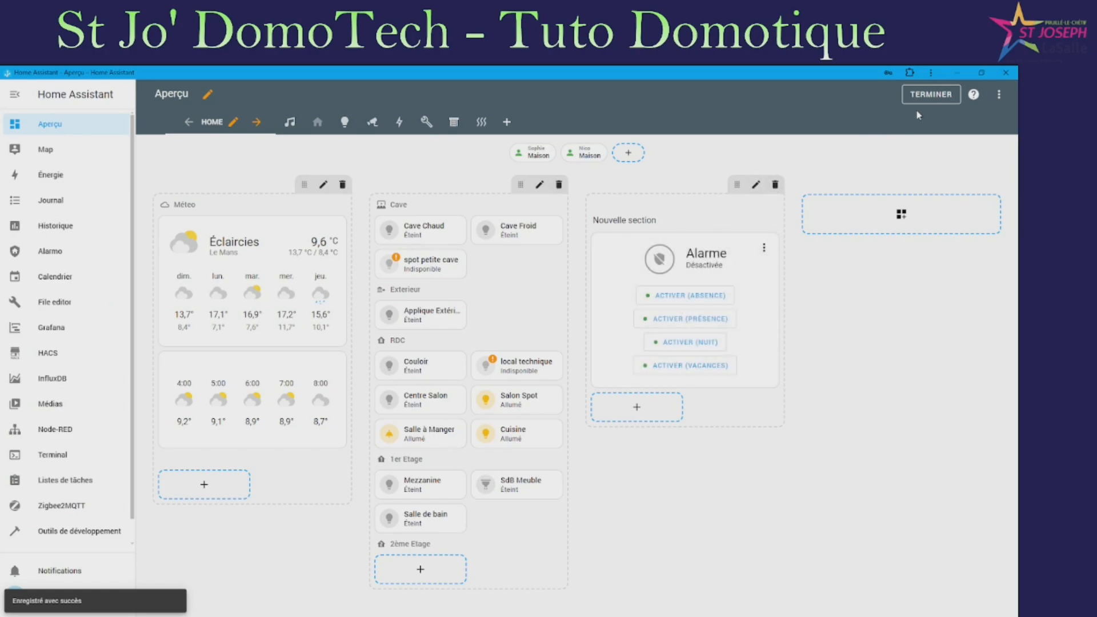
# Exit dashboard editing, arm the Alarme card in Absence mode, then disarm it with the code
pyautogui.click(947, 100)
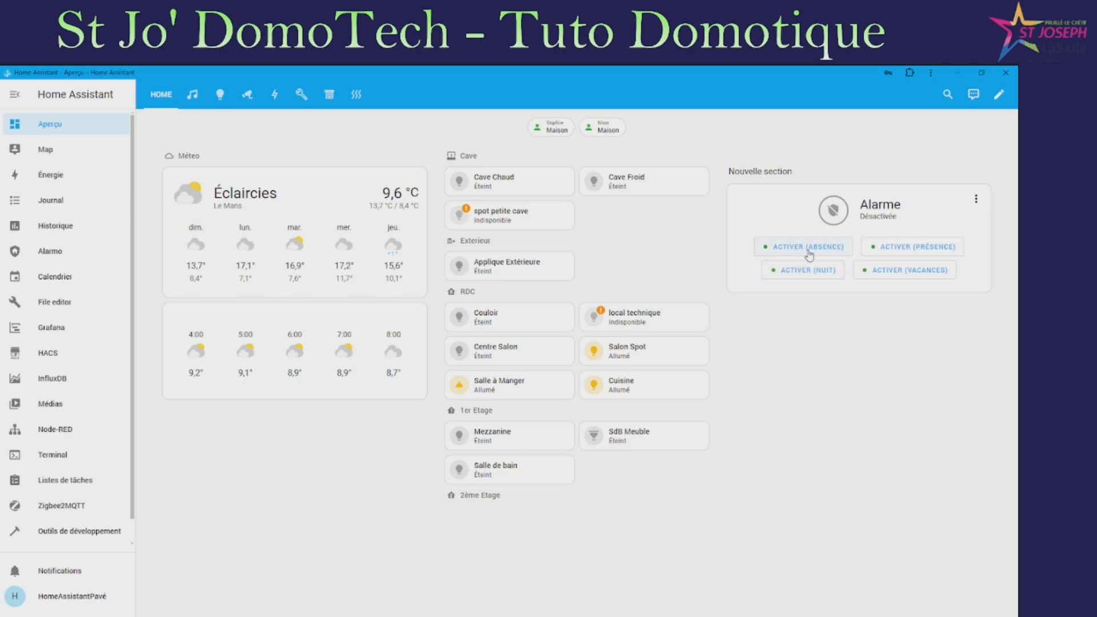
pyautogui.click(809, 249)
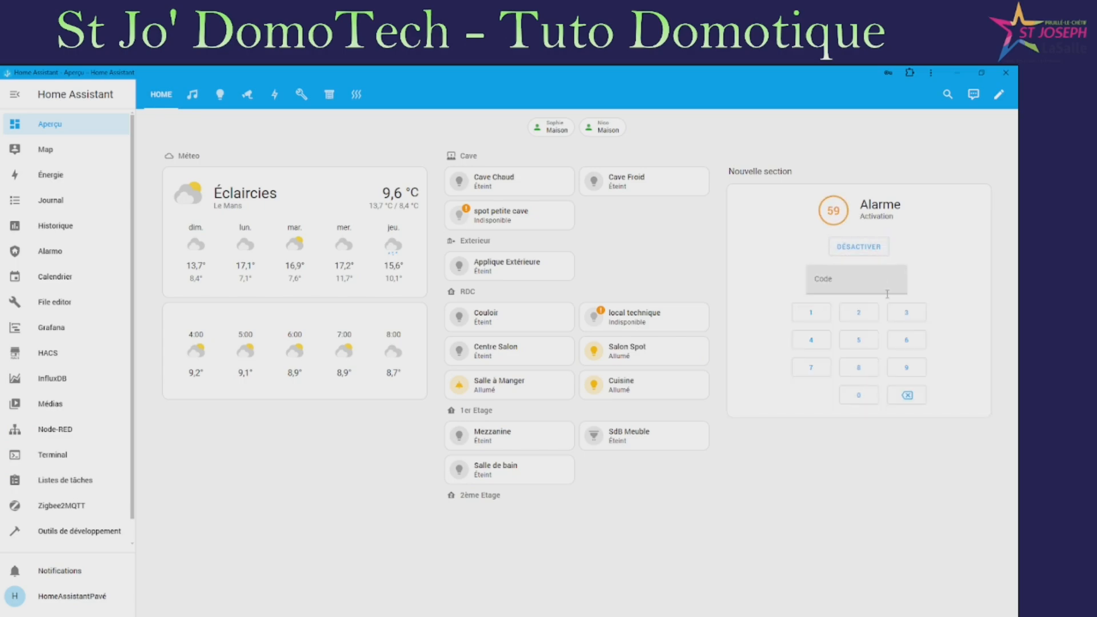
pyautogui.click(812, 314)
pyautogui.click(862, 314)
pyautogui.click(906, 314)
pyautogui.click(811, 340)
pyautogui.click(873, 255)
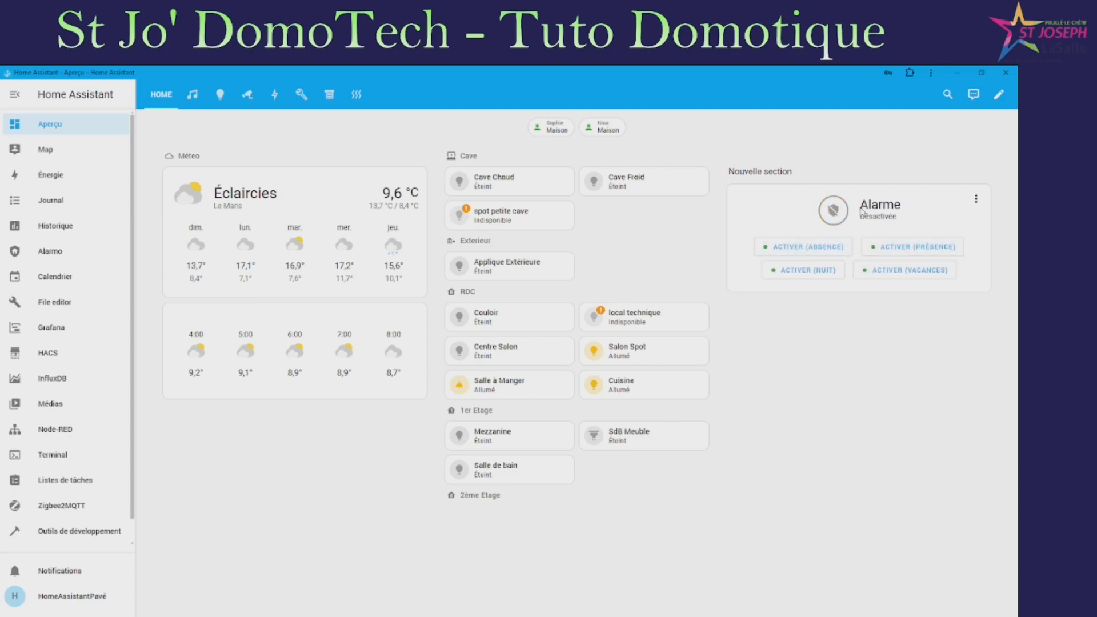
# Arm the alarm in Absence mode again and disarm it with the code
pyautogui.click(812, 252)
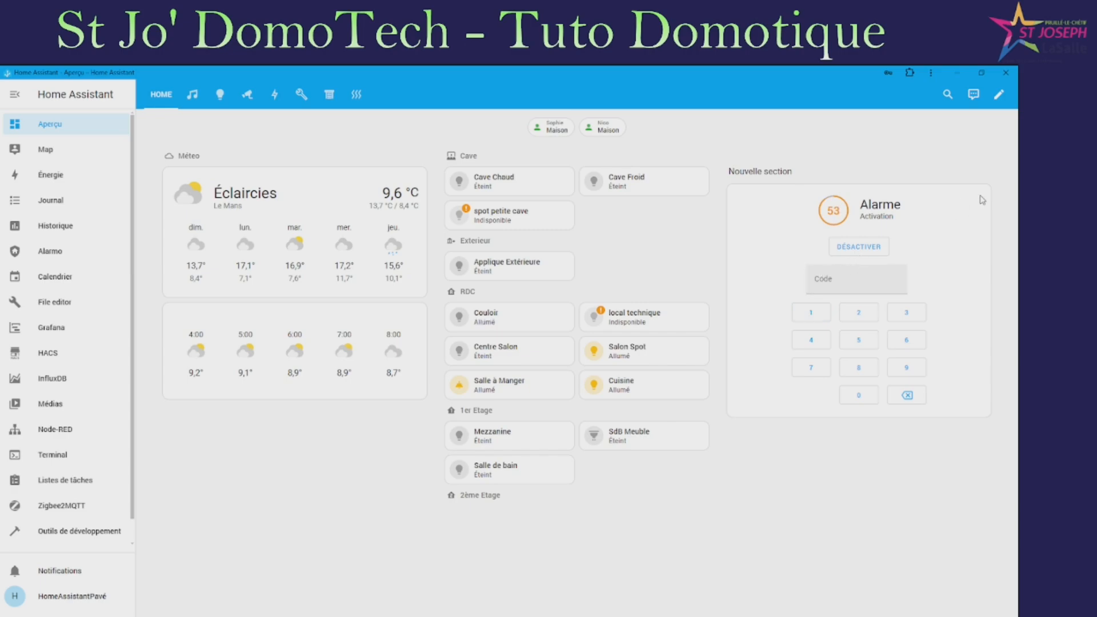
pyautogui.click(811, 312)
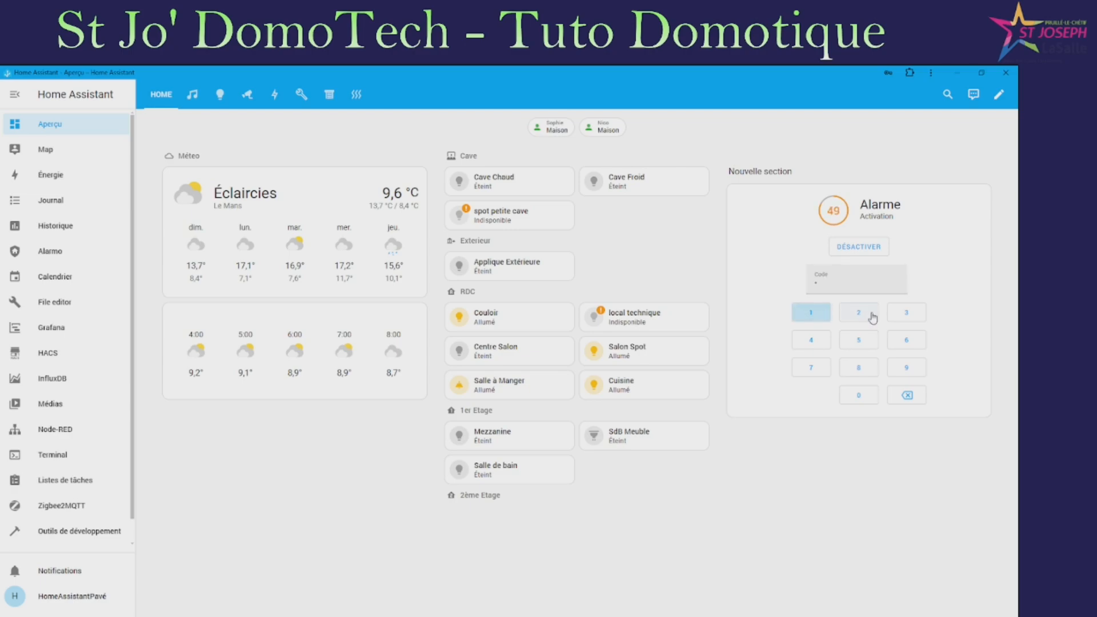
pyautogui.click(859, 313)
pyautogui.click(907, 314)
pyautogui.click(811, 340)
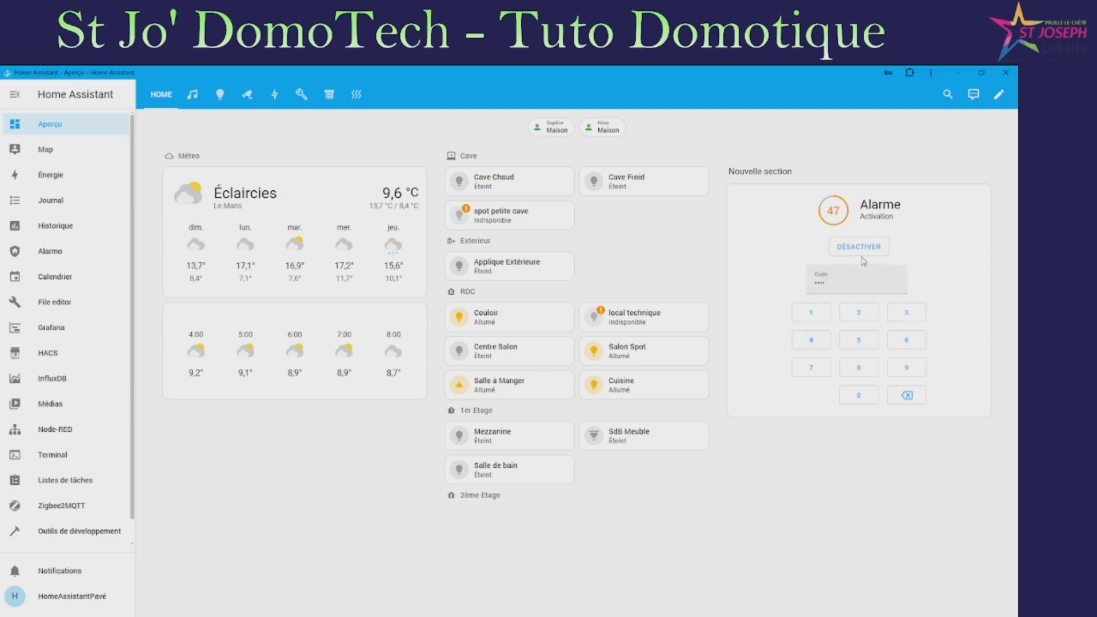
pyautogui.click(866, 250)
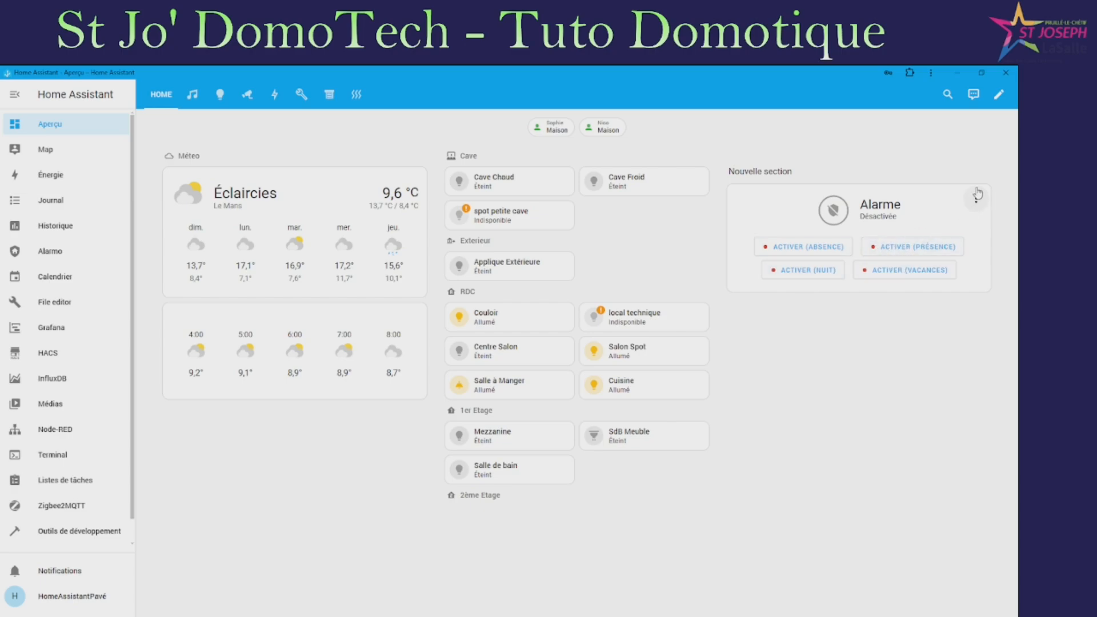
# Arm in Absence mode despite open sensors, then disarm with the code
pyautogui.click(814, 248)
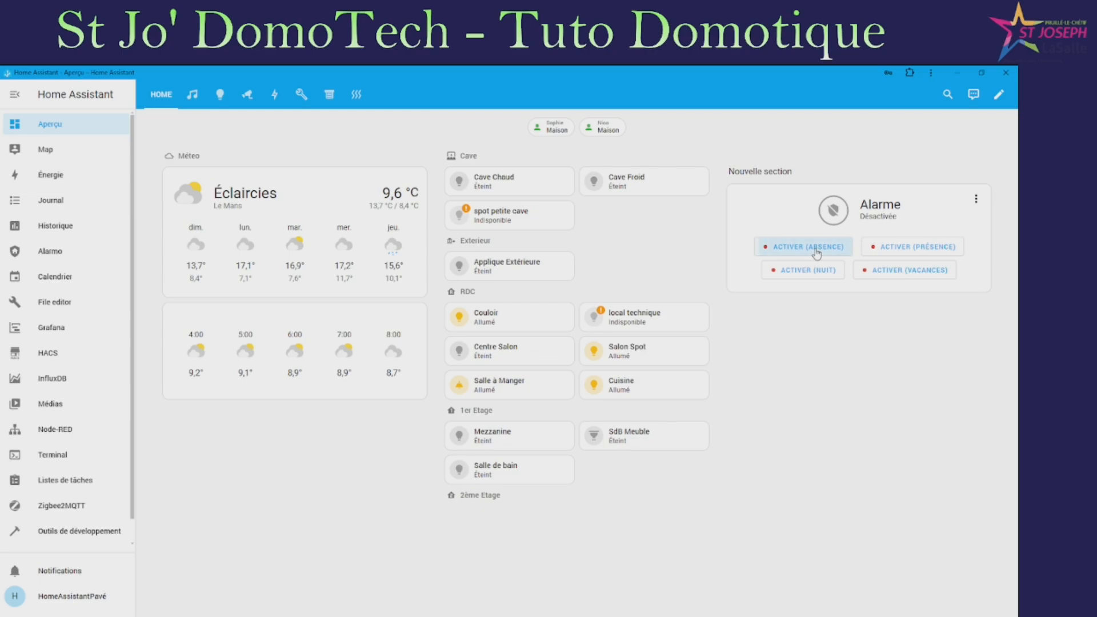
pyautogui.click(978, 200)
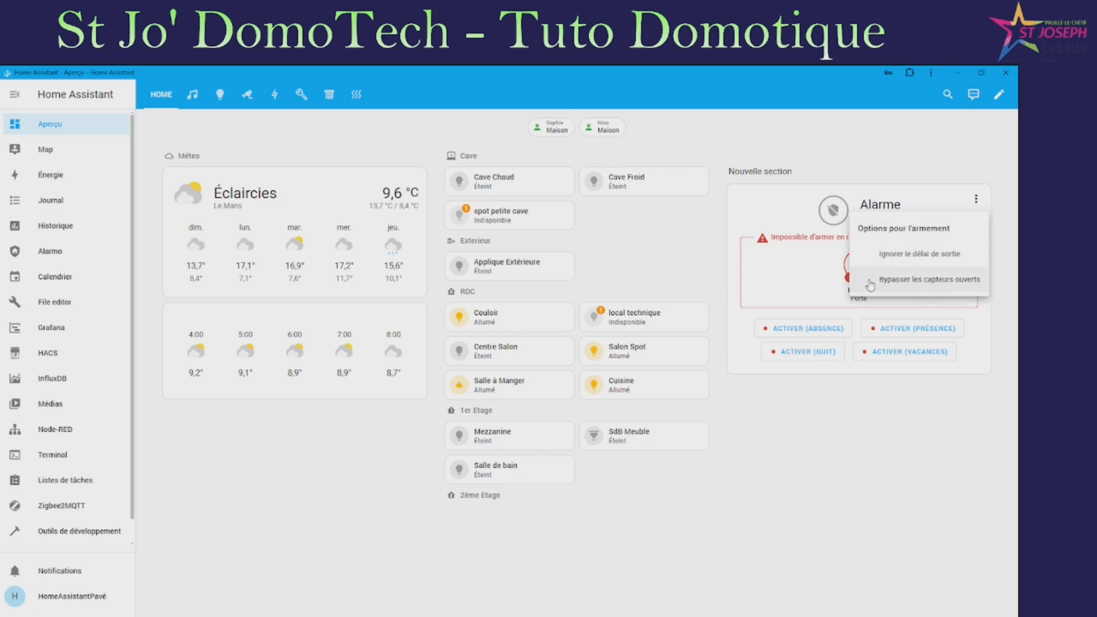
pyautogui.click(915, 280)
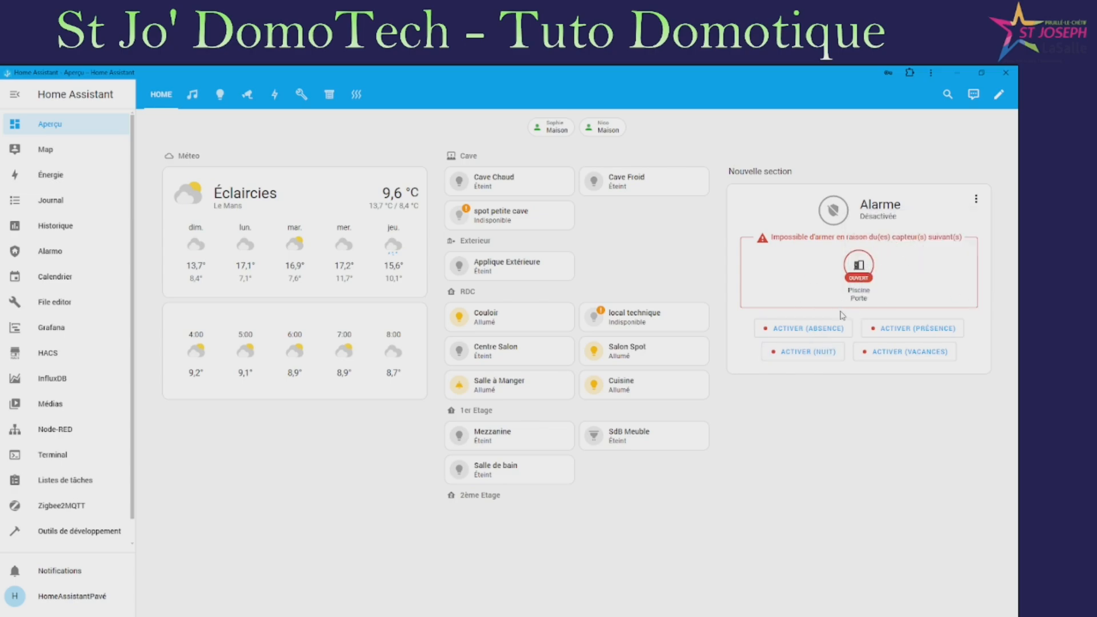
pyautogui.click(824, 334)
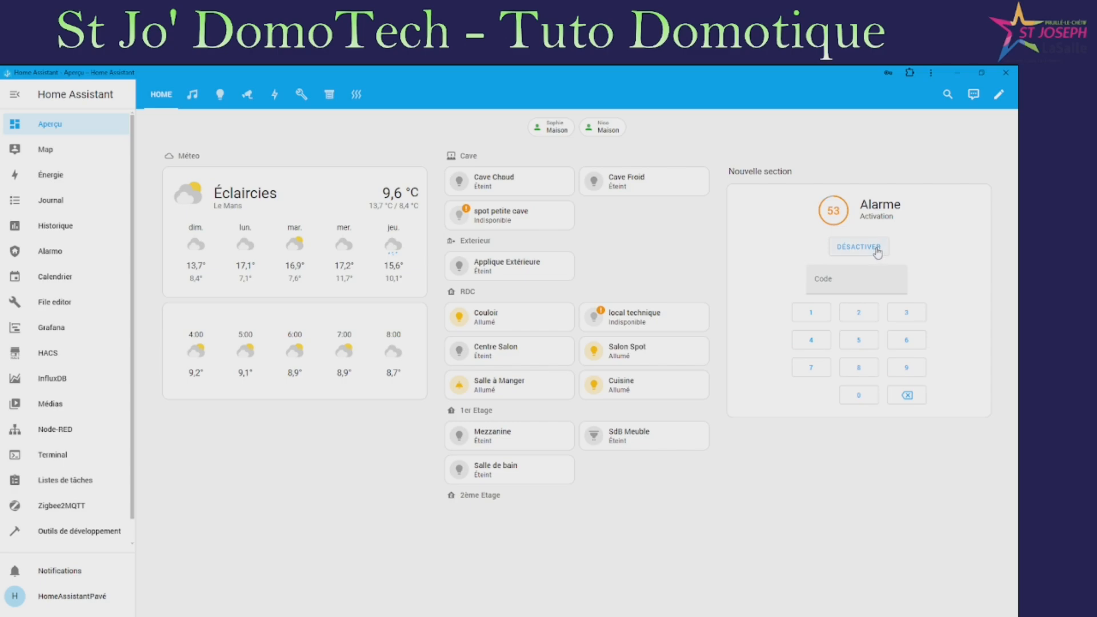
pyautogui.click(811, 313)
pyautogui.click(859, 313)
pyautogui.click(906, 313)
pyautogui.click(811, 340)
pyautogui.click(857, 246)
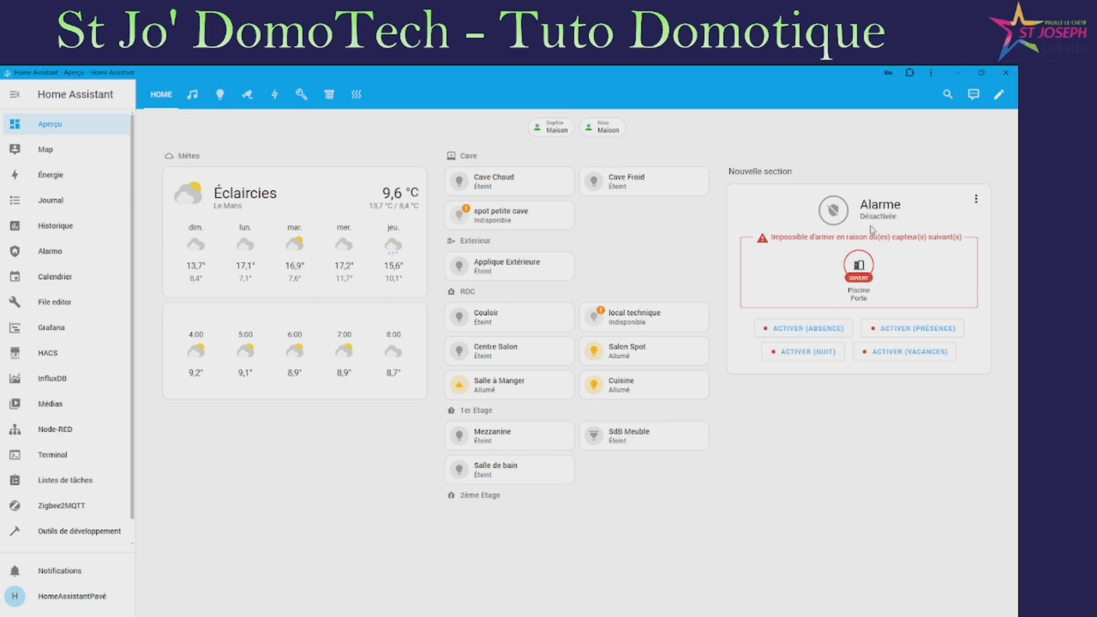
# Arm in Présence mode bypassing open sensors, then disarm with the code
pyautogui.click(976, 199)
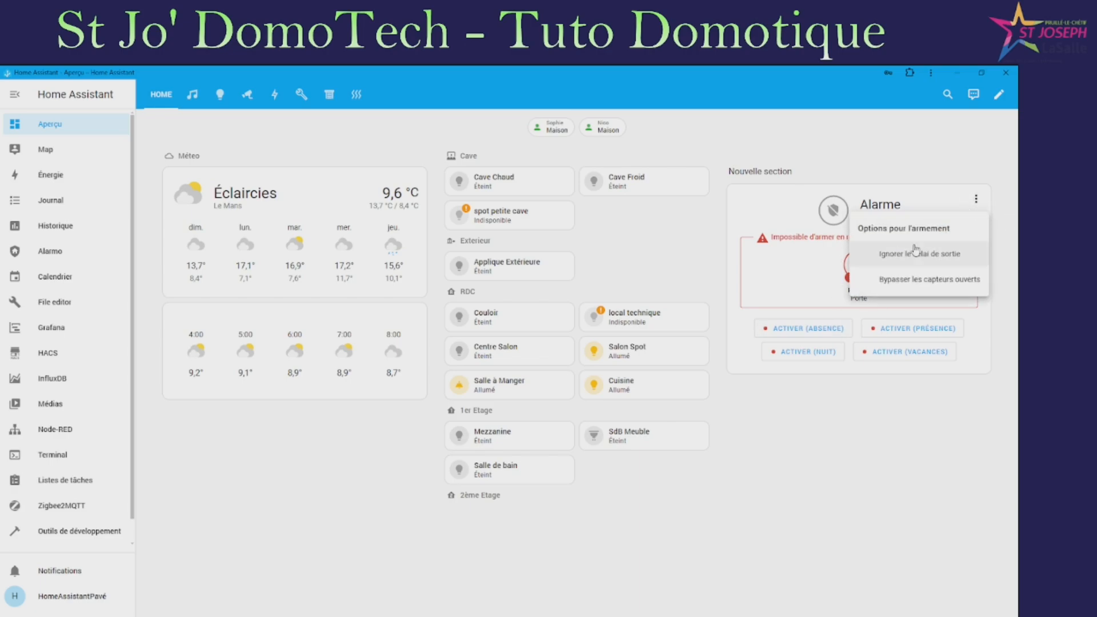
pyautogui.click(904, 280)
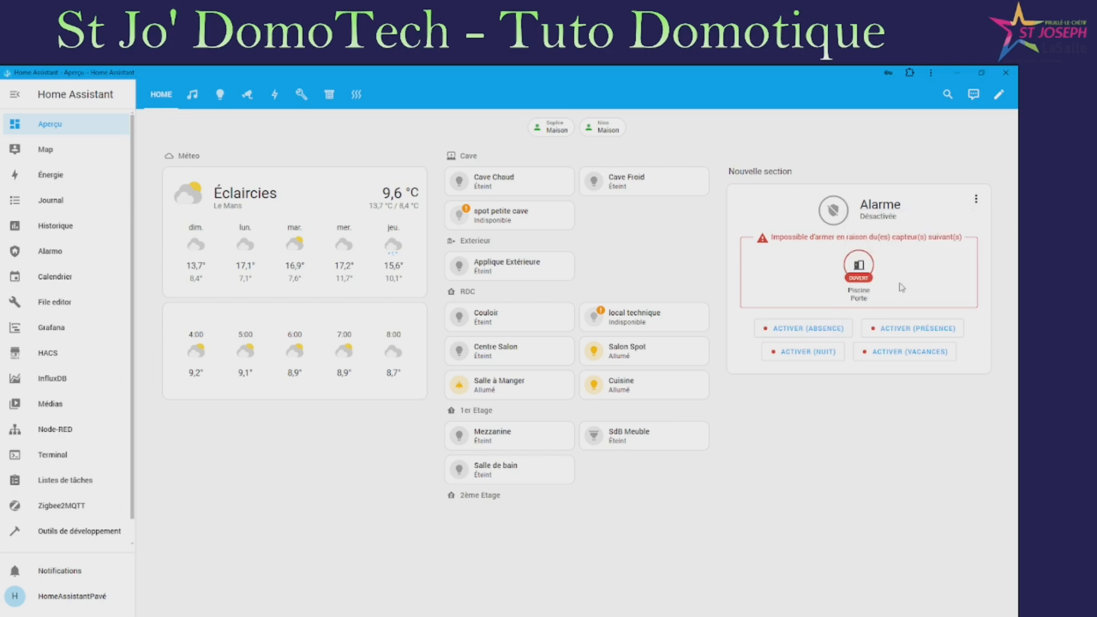
pyautogui.click(902, 332)
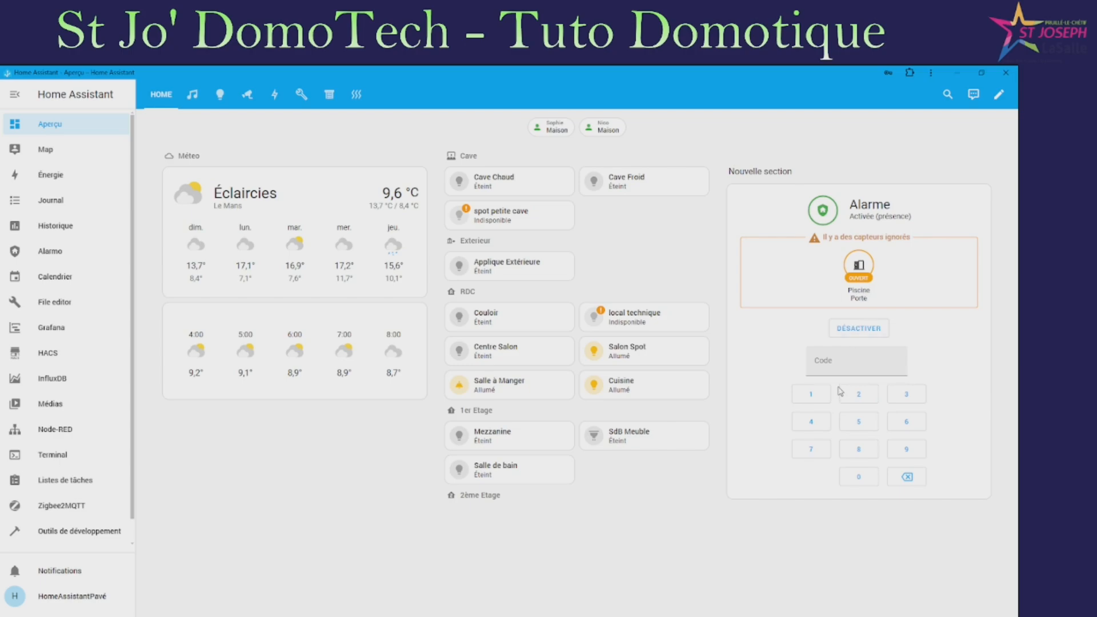
pyautogui.click(814, 396)
pyautogui.click(862, 396)
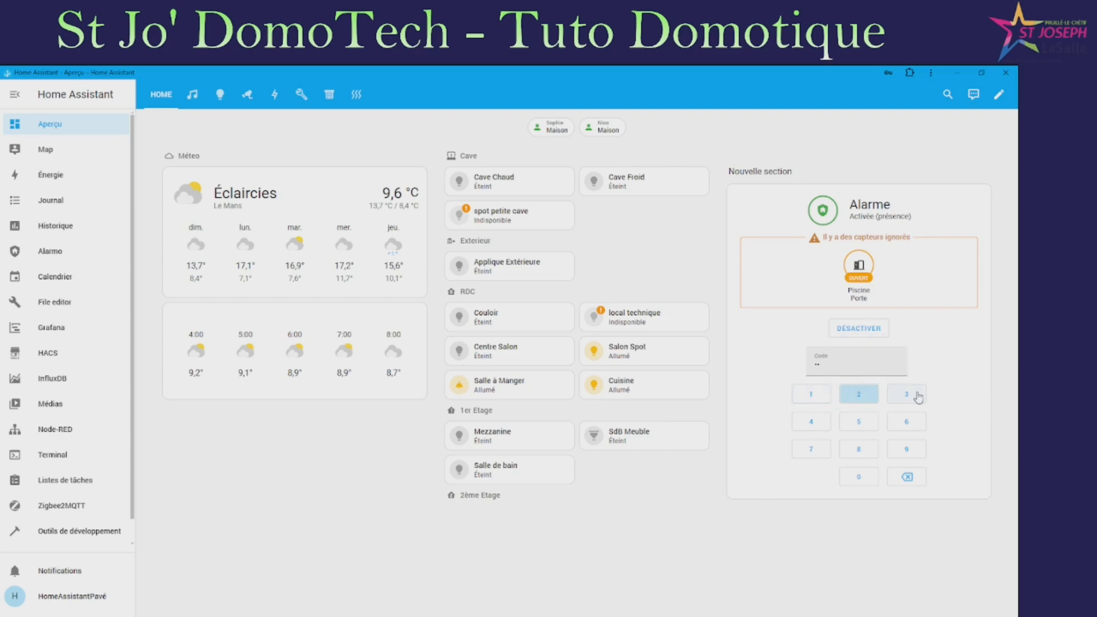
pyautogui.click(917, 397)
pyautogui.click(812, 422)
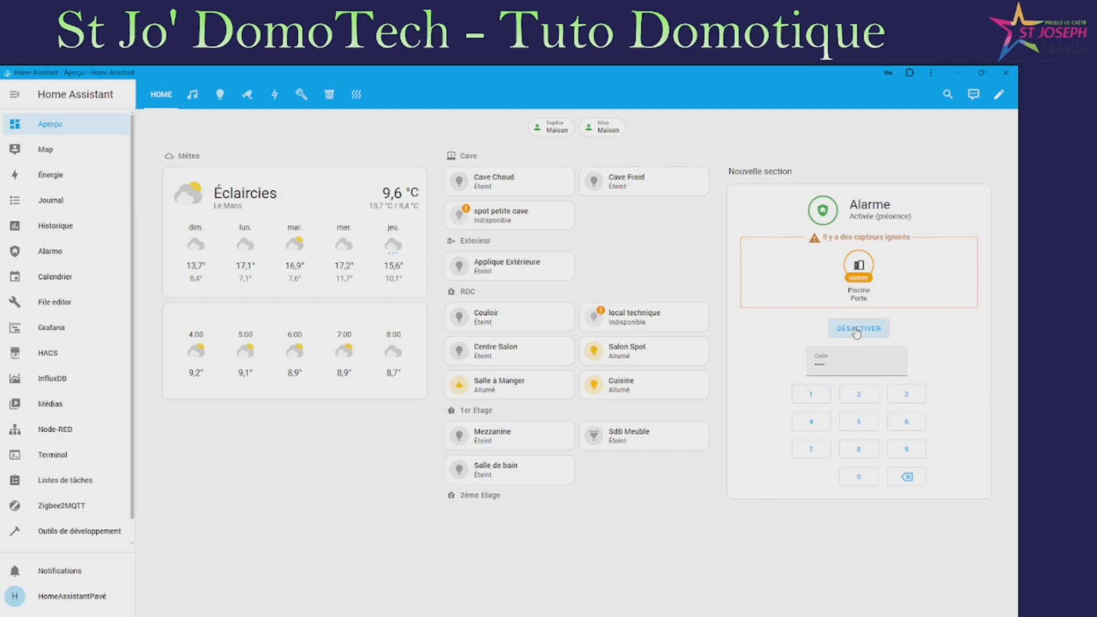
pyautogui.click(860, 333)
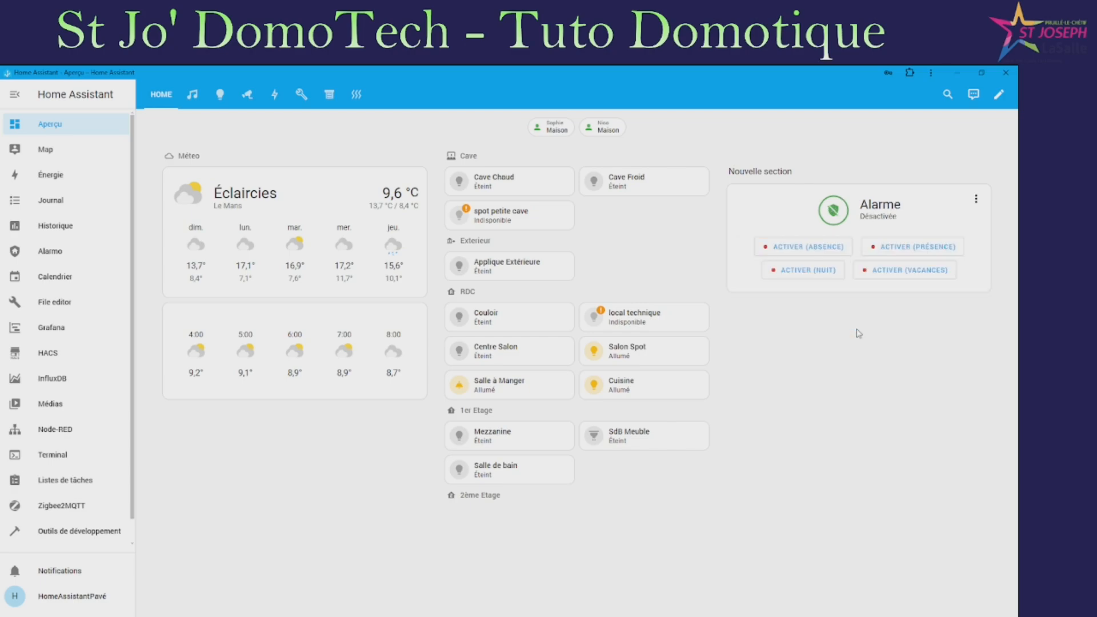
pyautogui.scroll(-1, 40, 503)
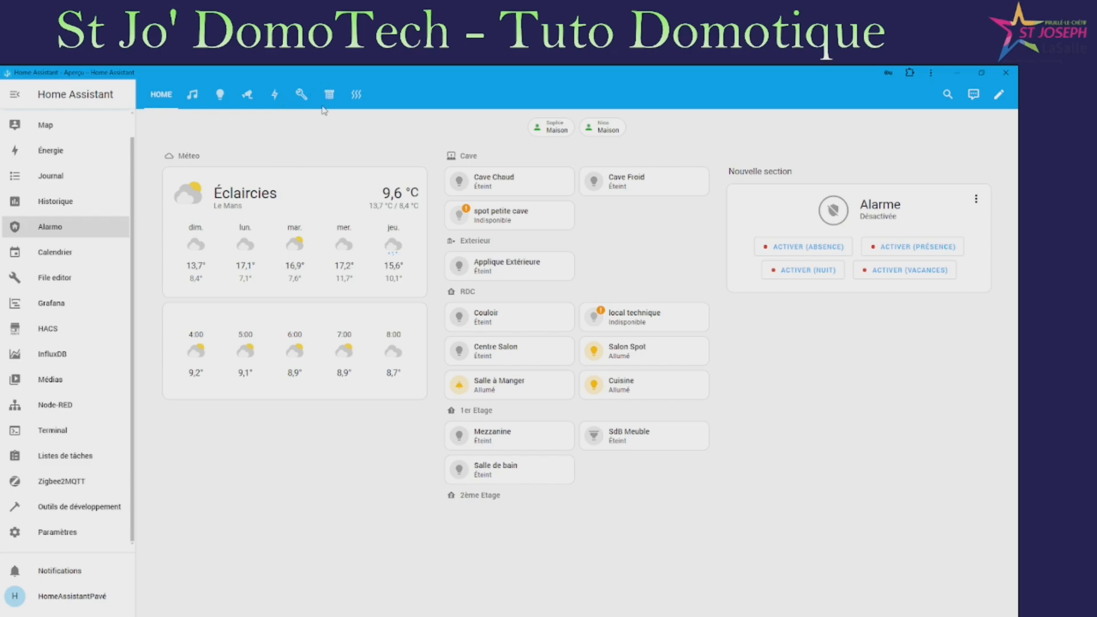
# In Alarmo sensors, enable automatic bypass in the Piscine Porte advanced settings
pyautogui.click(50, 227)
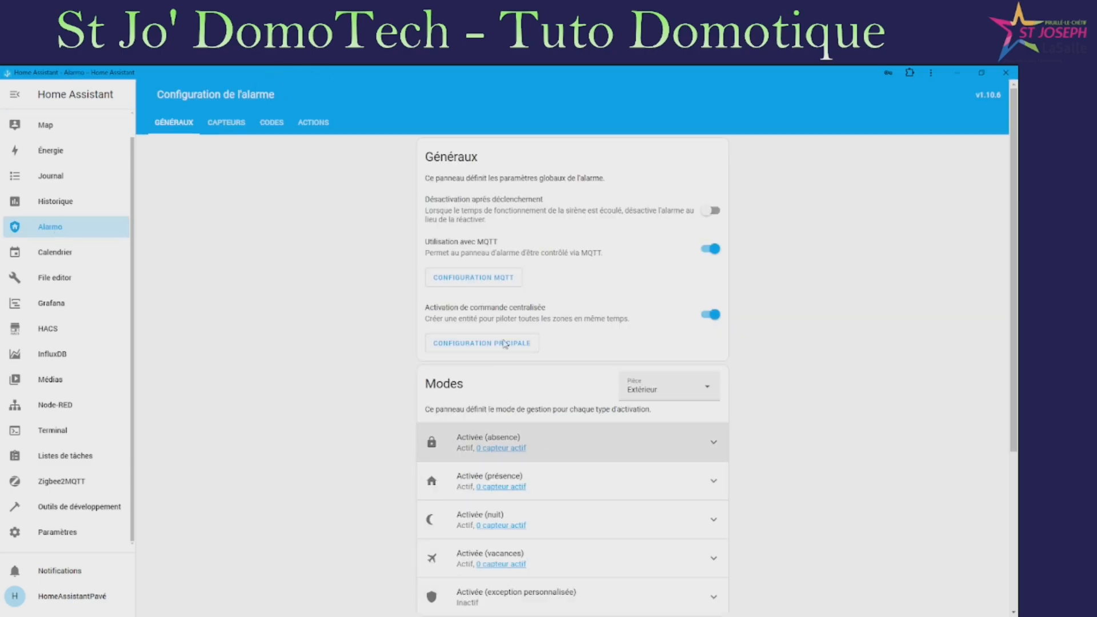
pyautogui.click(227, 122)
pyautogui.scroll(-4, 496, 252)
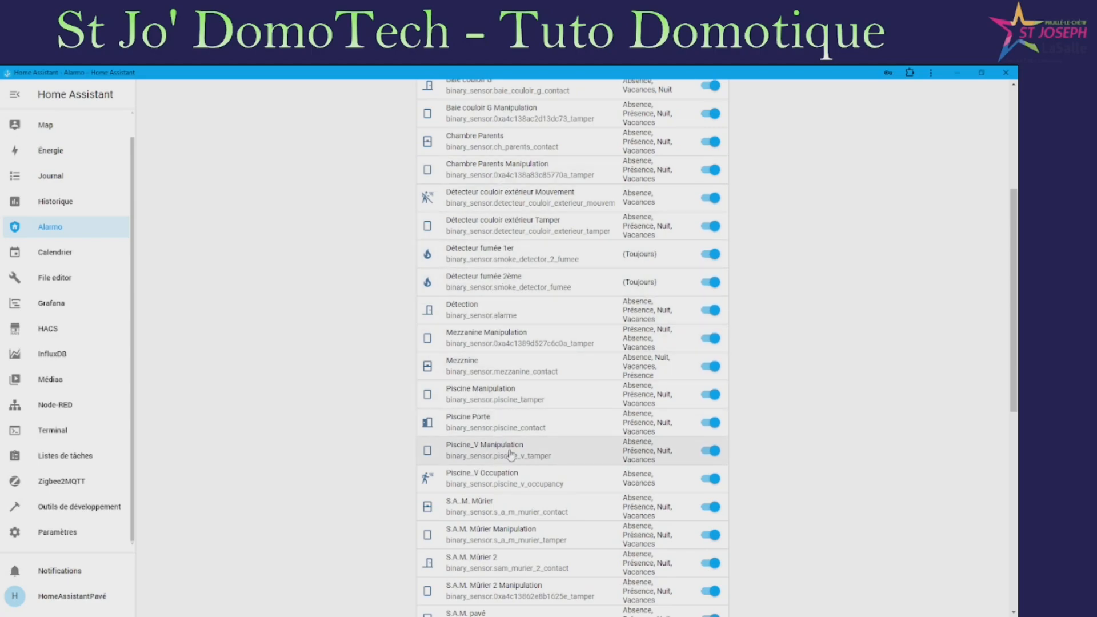
pyautogui.click(502, 424)
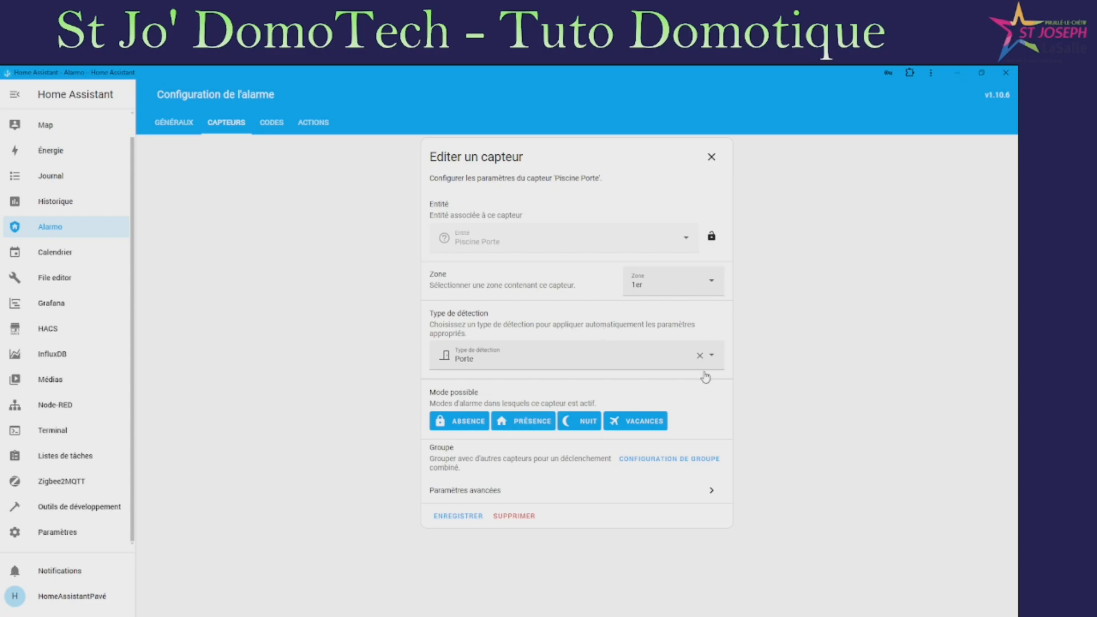
pyautogui.click(568, 494)
pyautogui.scroll(-3, 629, 508)
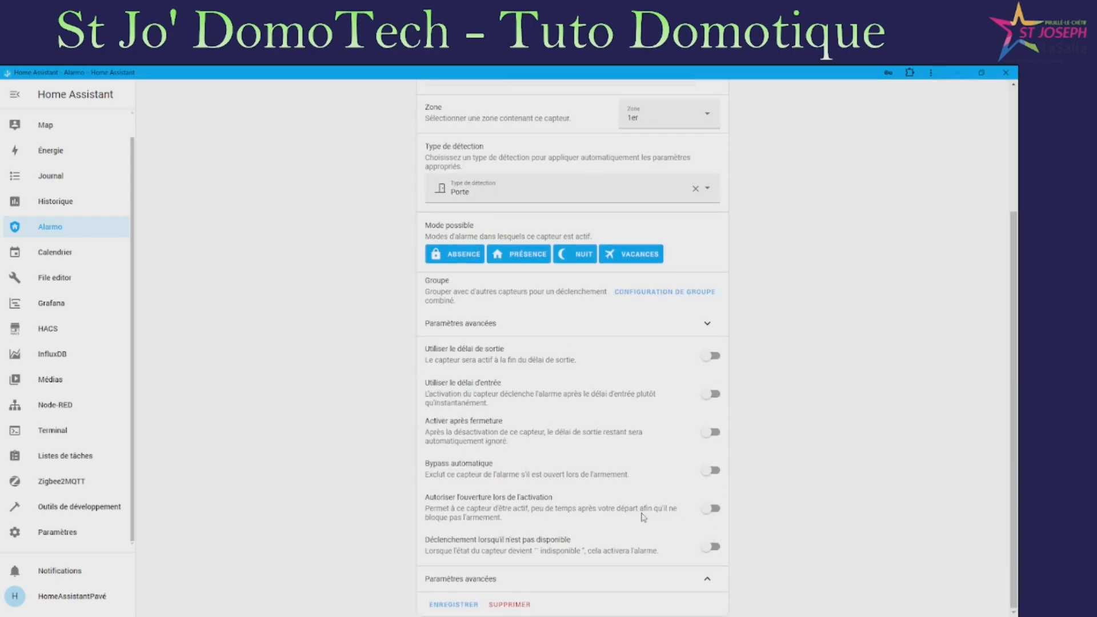
pyautogui.click(712, 470)
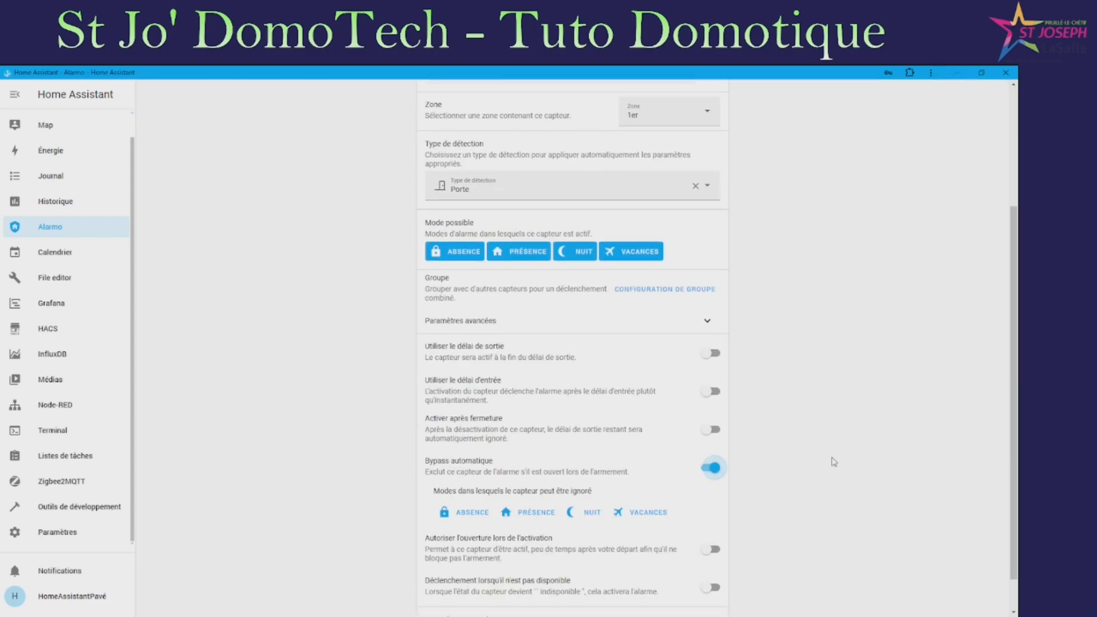
# Limit the bypass to Présence and Nuit modes, save, and return to Aperçu
pyautogui.scroll(-1, 816, 472)
pyautogui.click(519, 475)
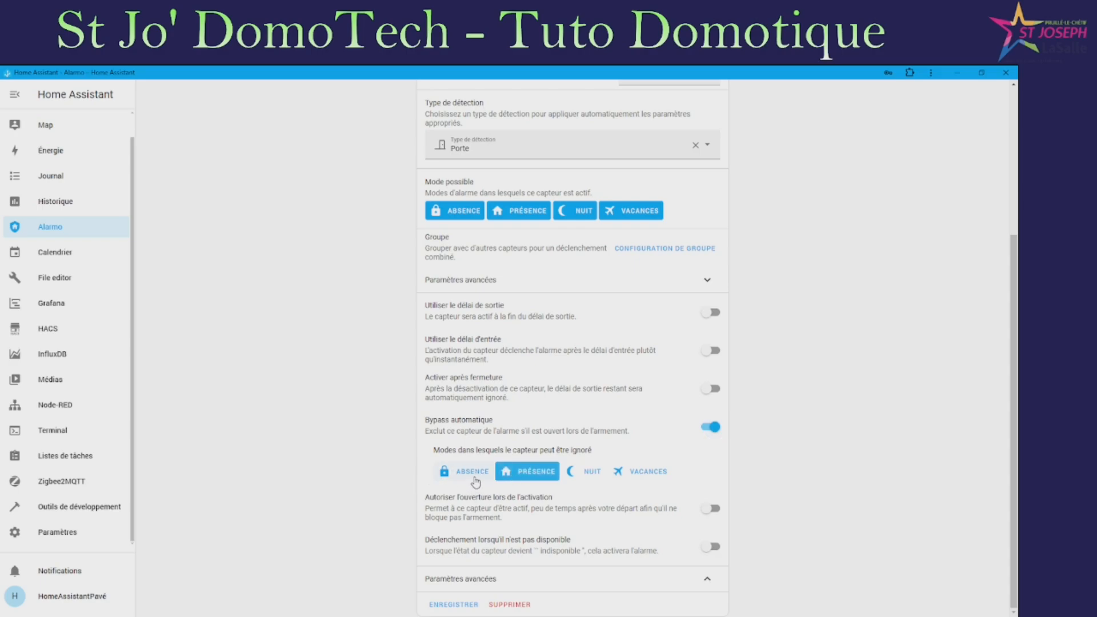
pyautogui.click(476, 479)
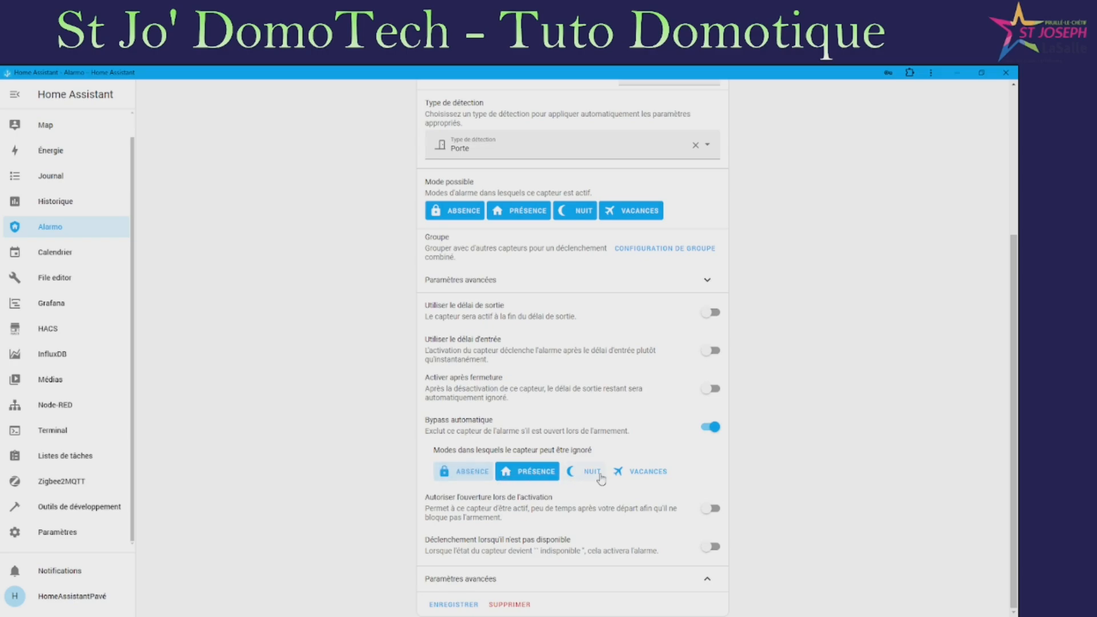
pyautogui.click(584, 477)
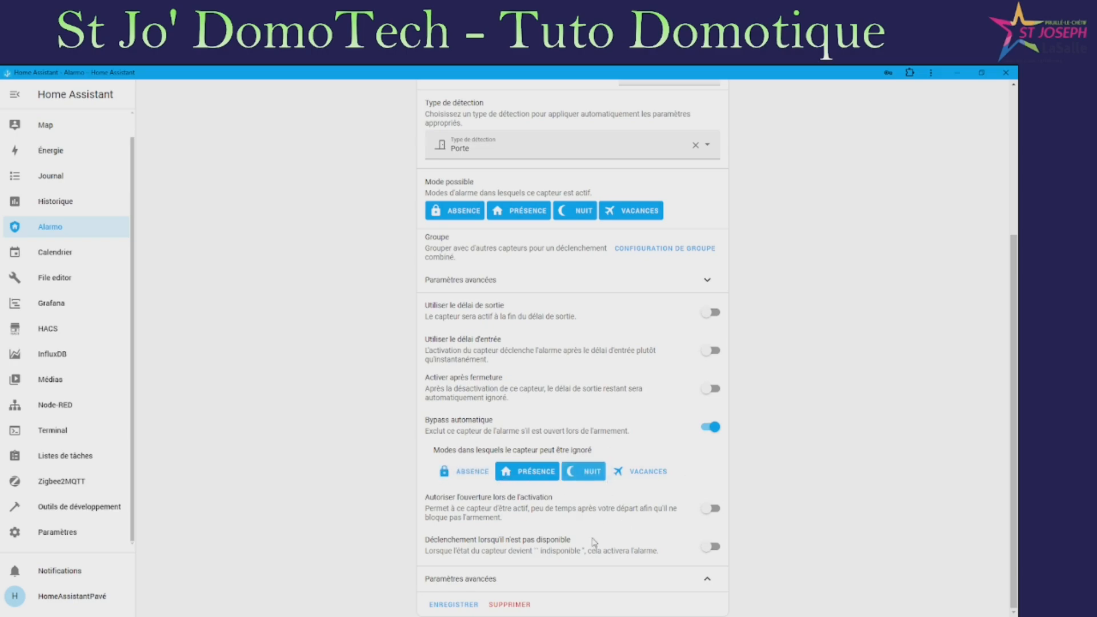
pyautogui.click(468, 608)
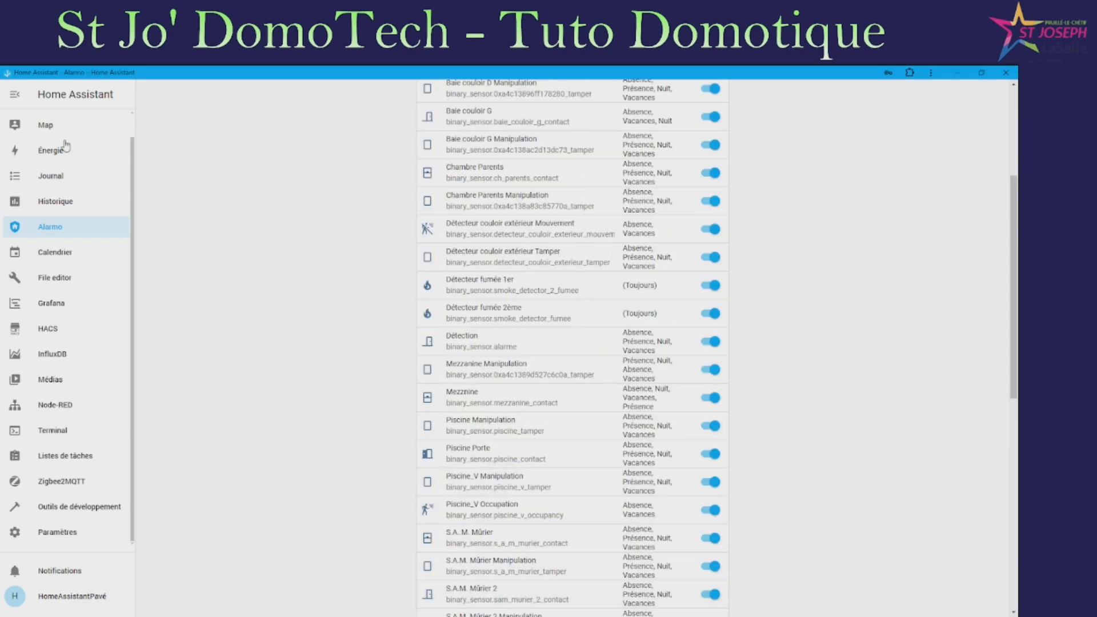
pyautogui.scroll(1, 69, 148)
pyautogui.click(51, 124)
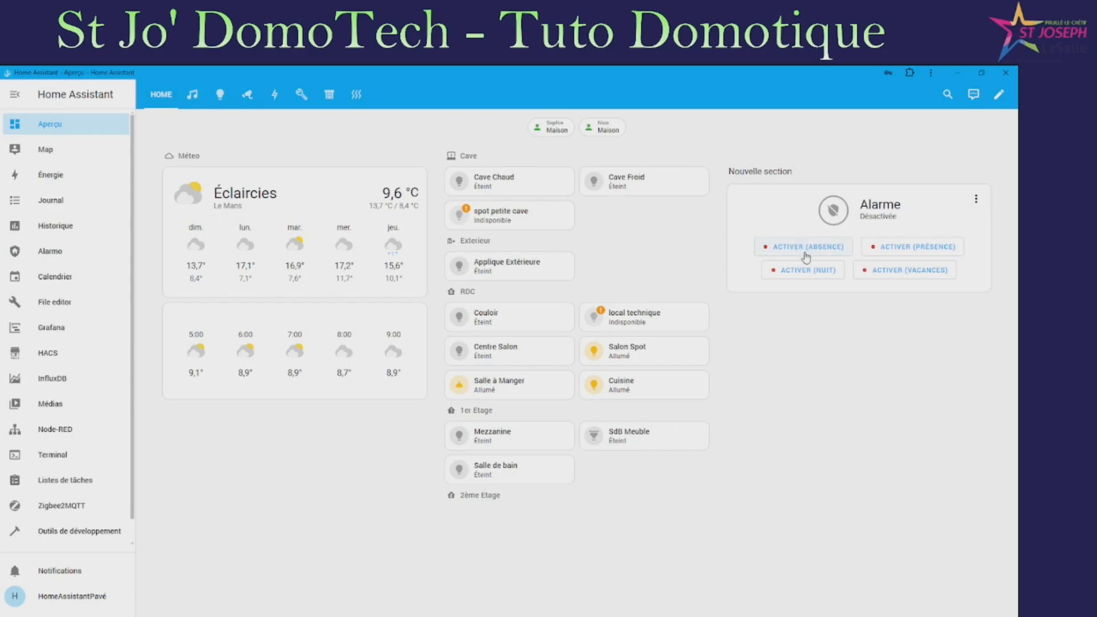
# Try Absence mode, check the arming options, then arm and disarm the alarm with the keypad code
pyautogui.click(823, 251)
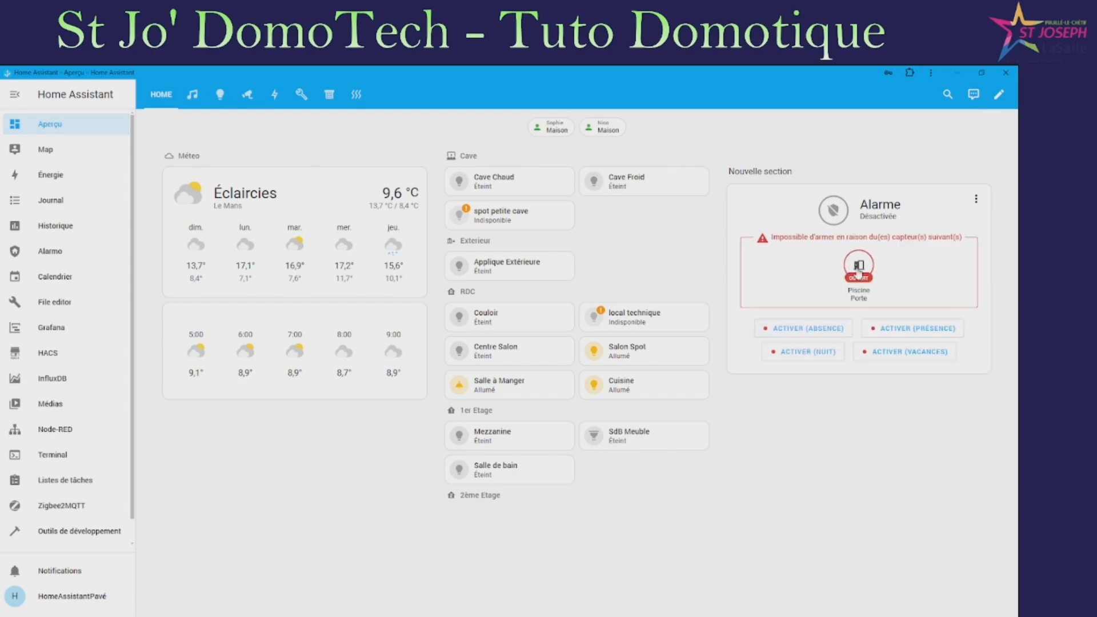
pyautogui.click(977, 200)
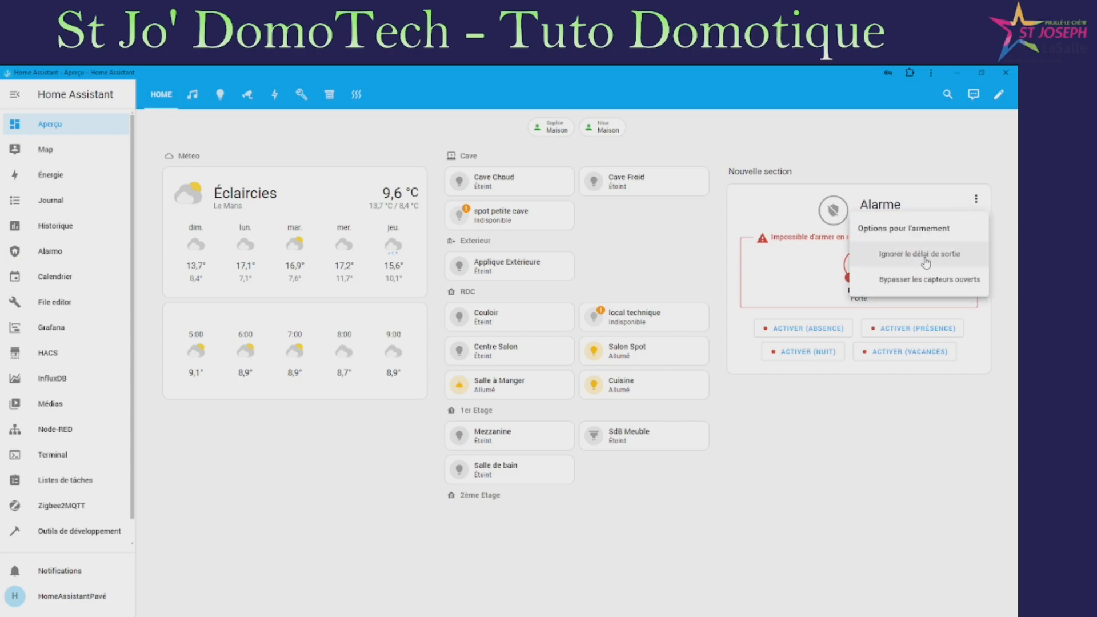
pyautogui.click(922, 287)
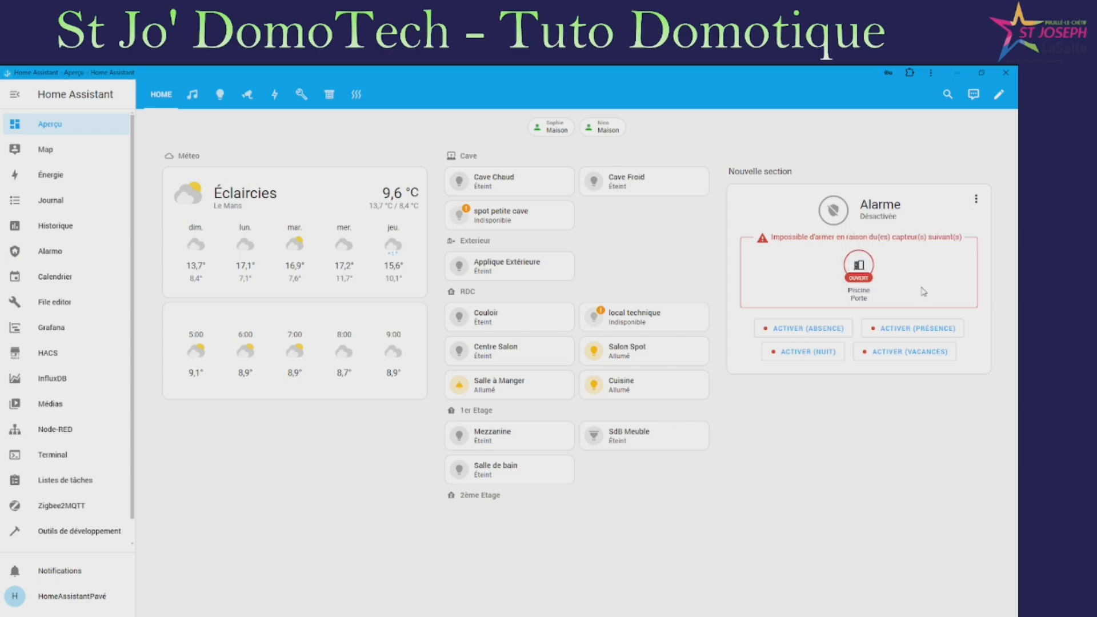
pyautogui.click(803, 331)
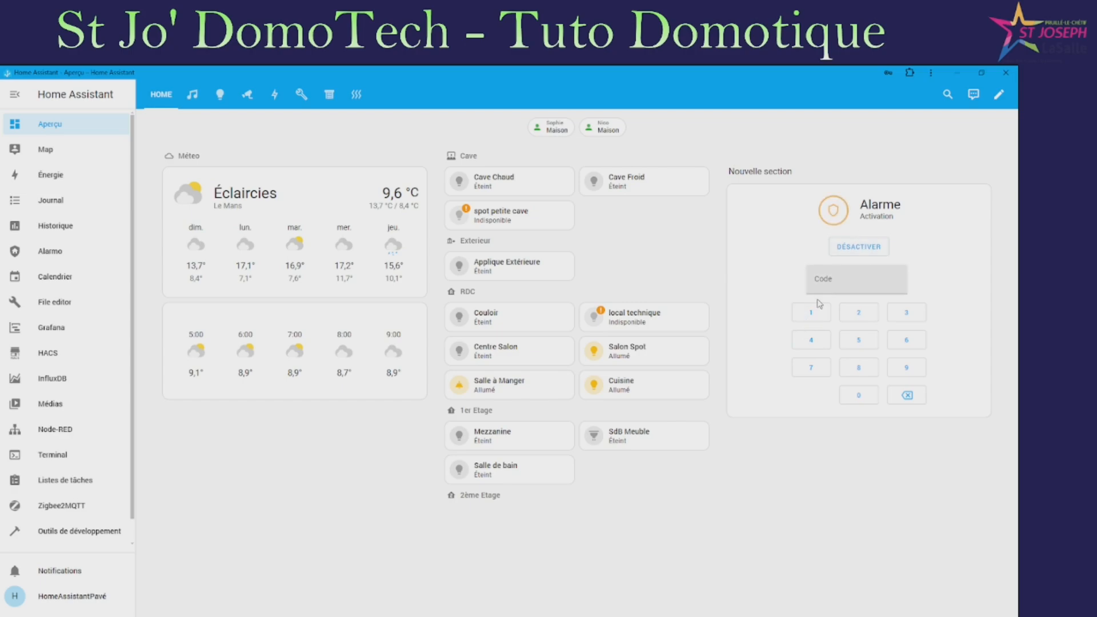
pyautogui.click(809, 317)
pyautogui.click(852, 317)
pyautogui.click(908, 317)
pyautogui.click(817, 342)
pyautogui.click(866, 249)
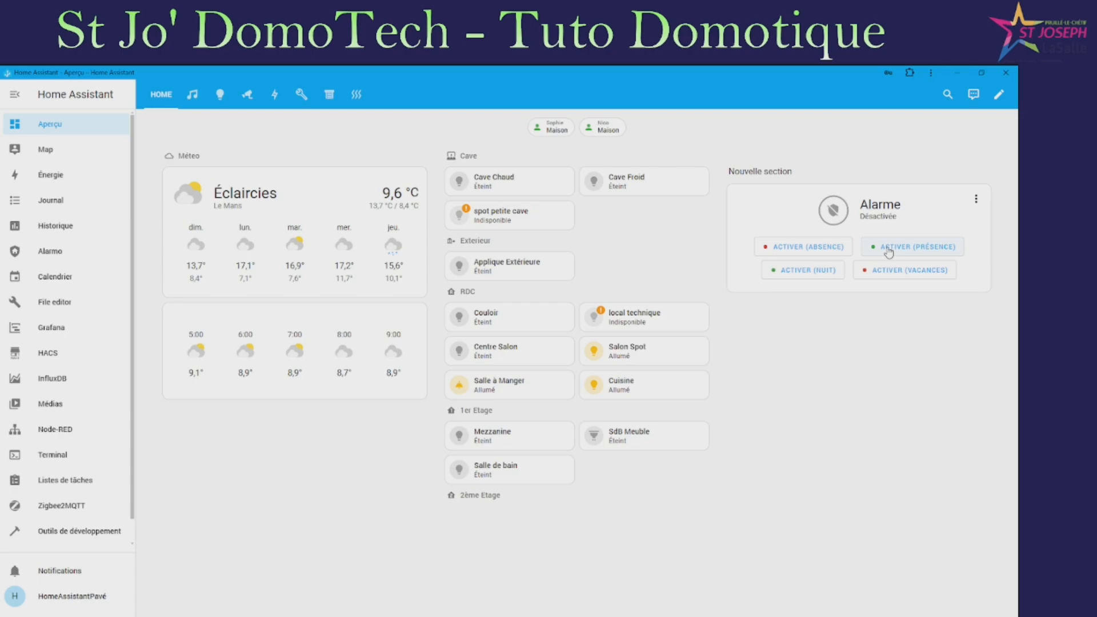
# Arm Présence with the code (Piscine Porte ignored), disarm, retry Absence, then show the media view
pyautogui.click(889, 250)
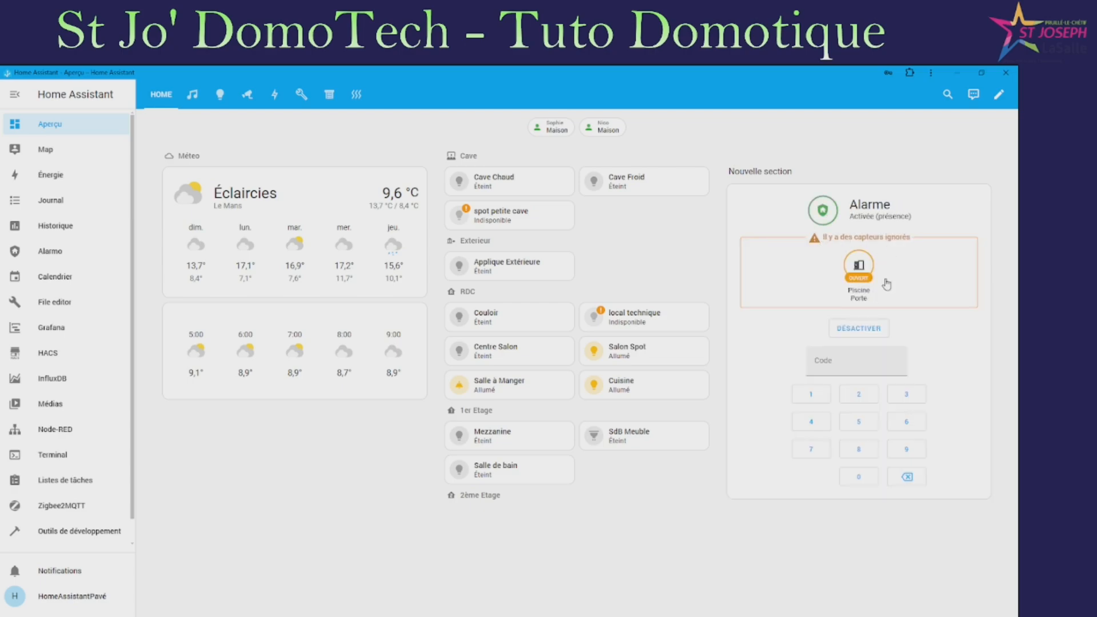
pyautogui.click(827, 368)
pyautogui.click(812, 394)
pyautogui.click(858, 394)
pyautogui.click(906, 393)
pyautogui.click(811, 421)
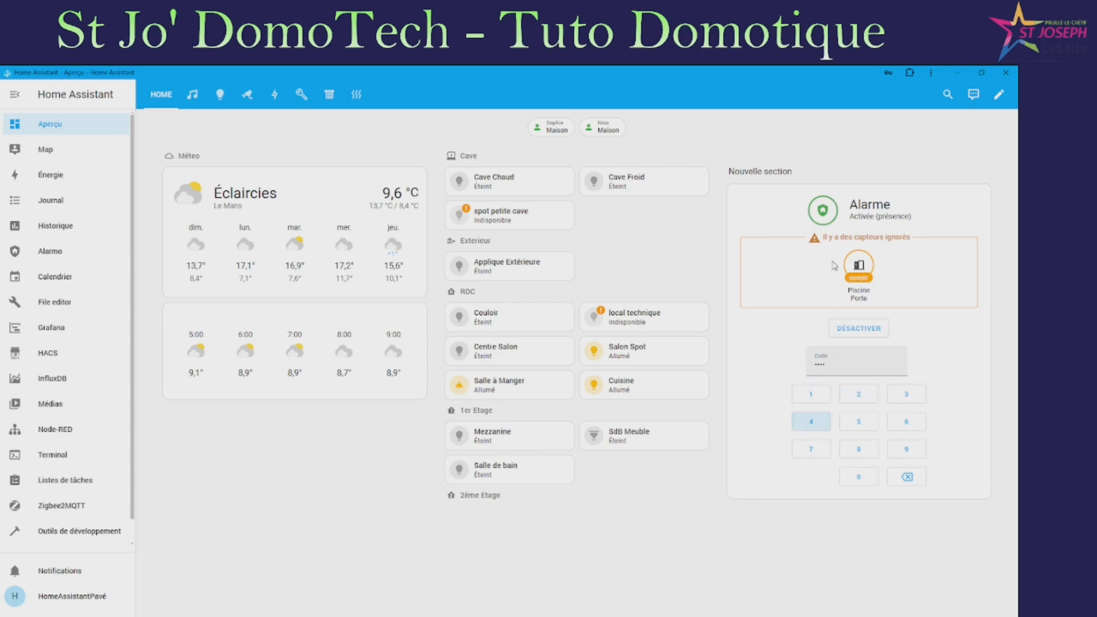
pyautogui.click(867, 329)
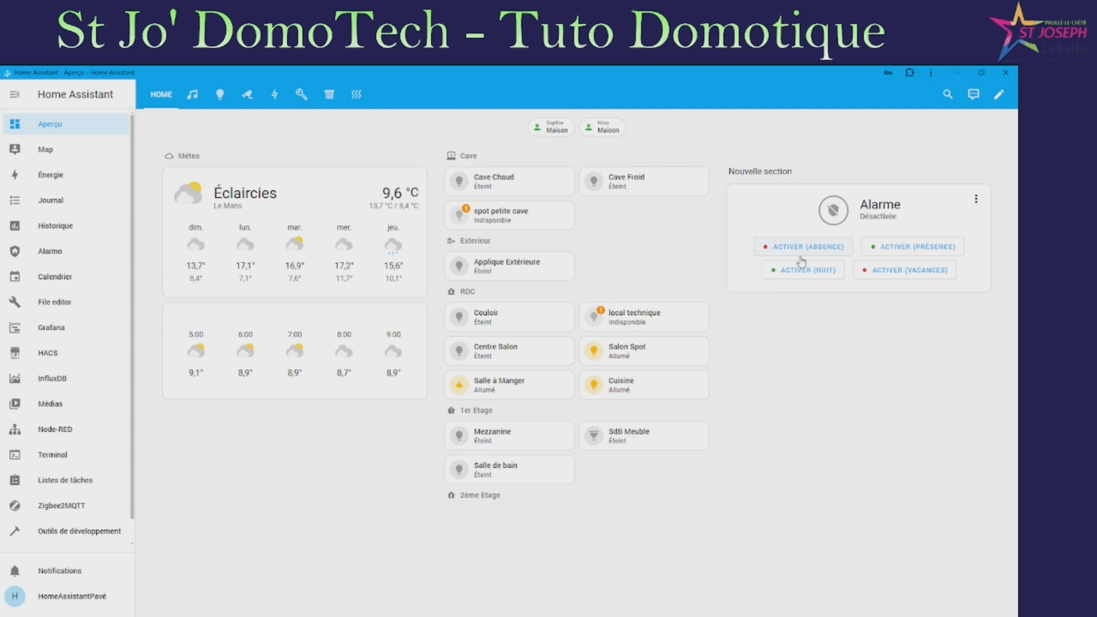
pyautogui.click(829, 257)
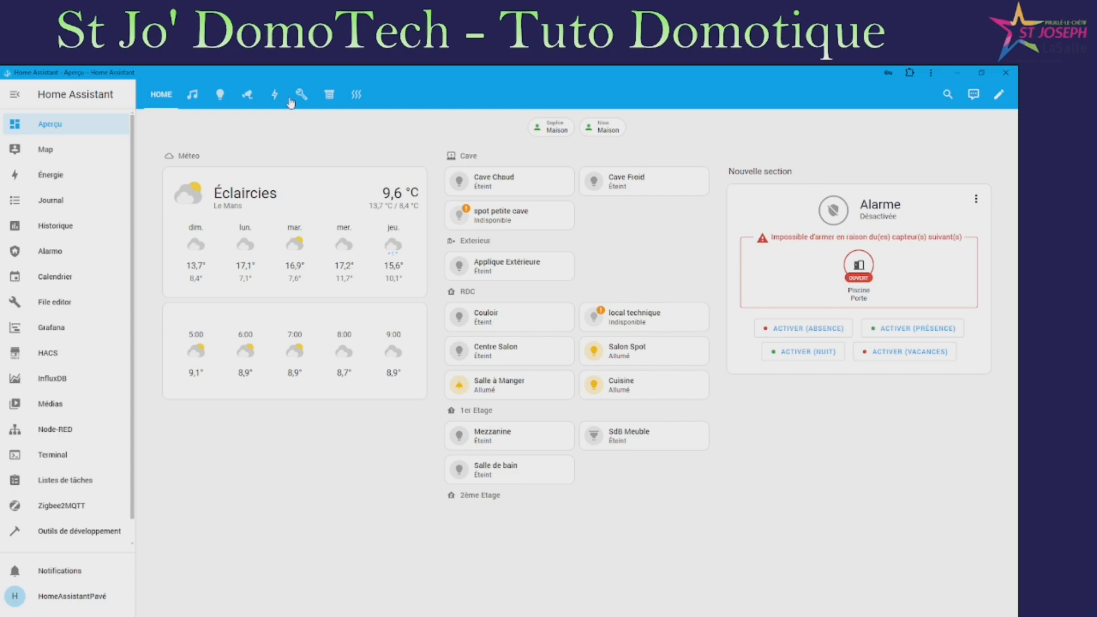
pyautogui.click(193, 94)
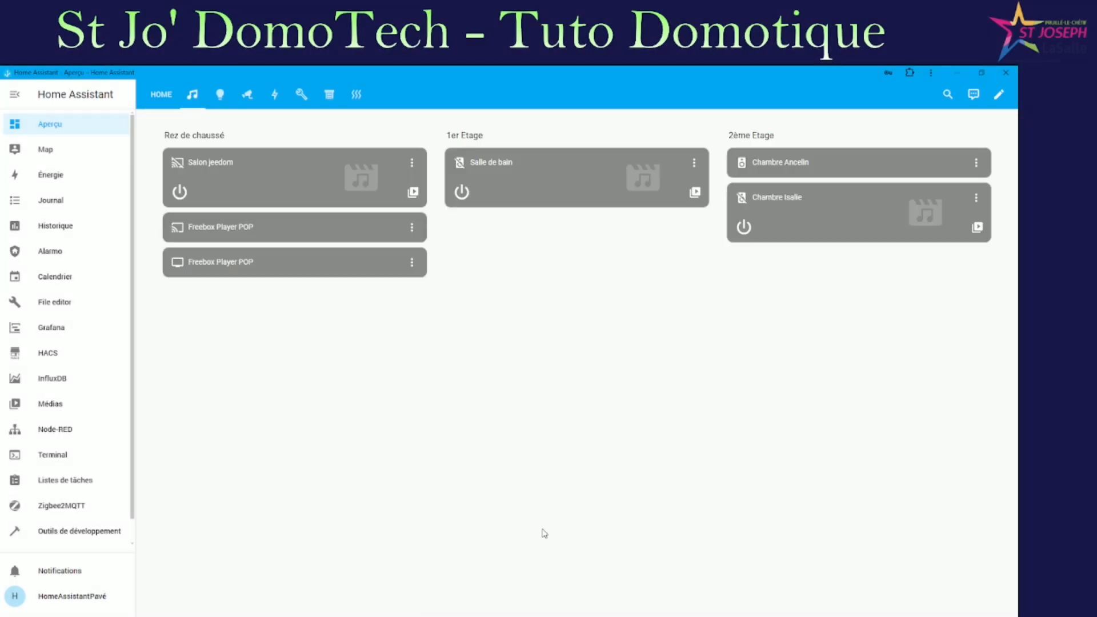